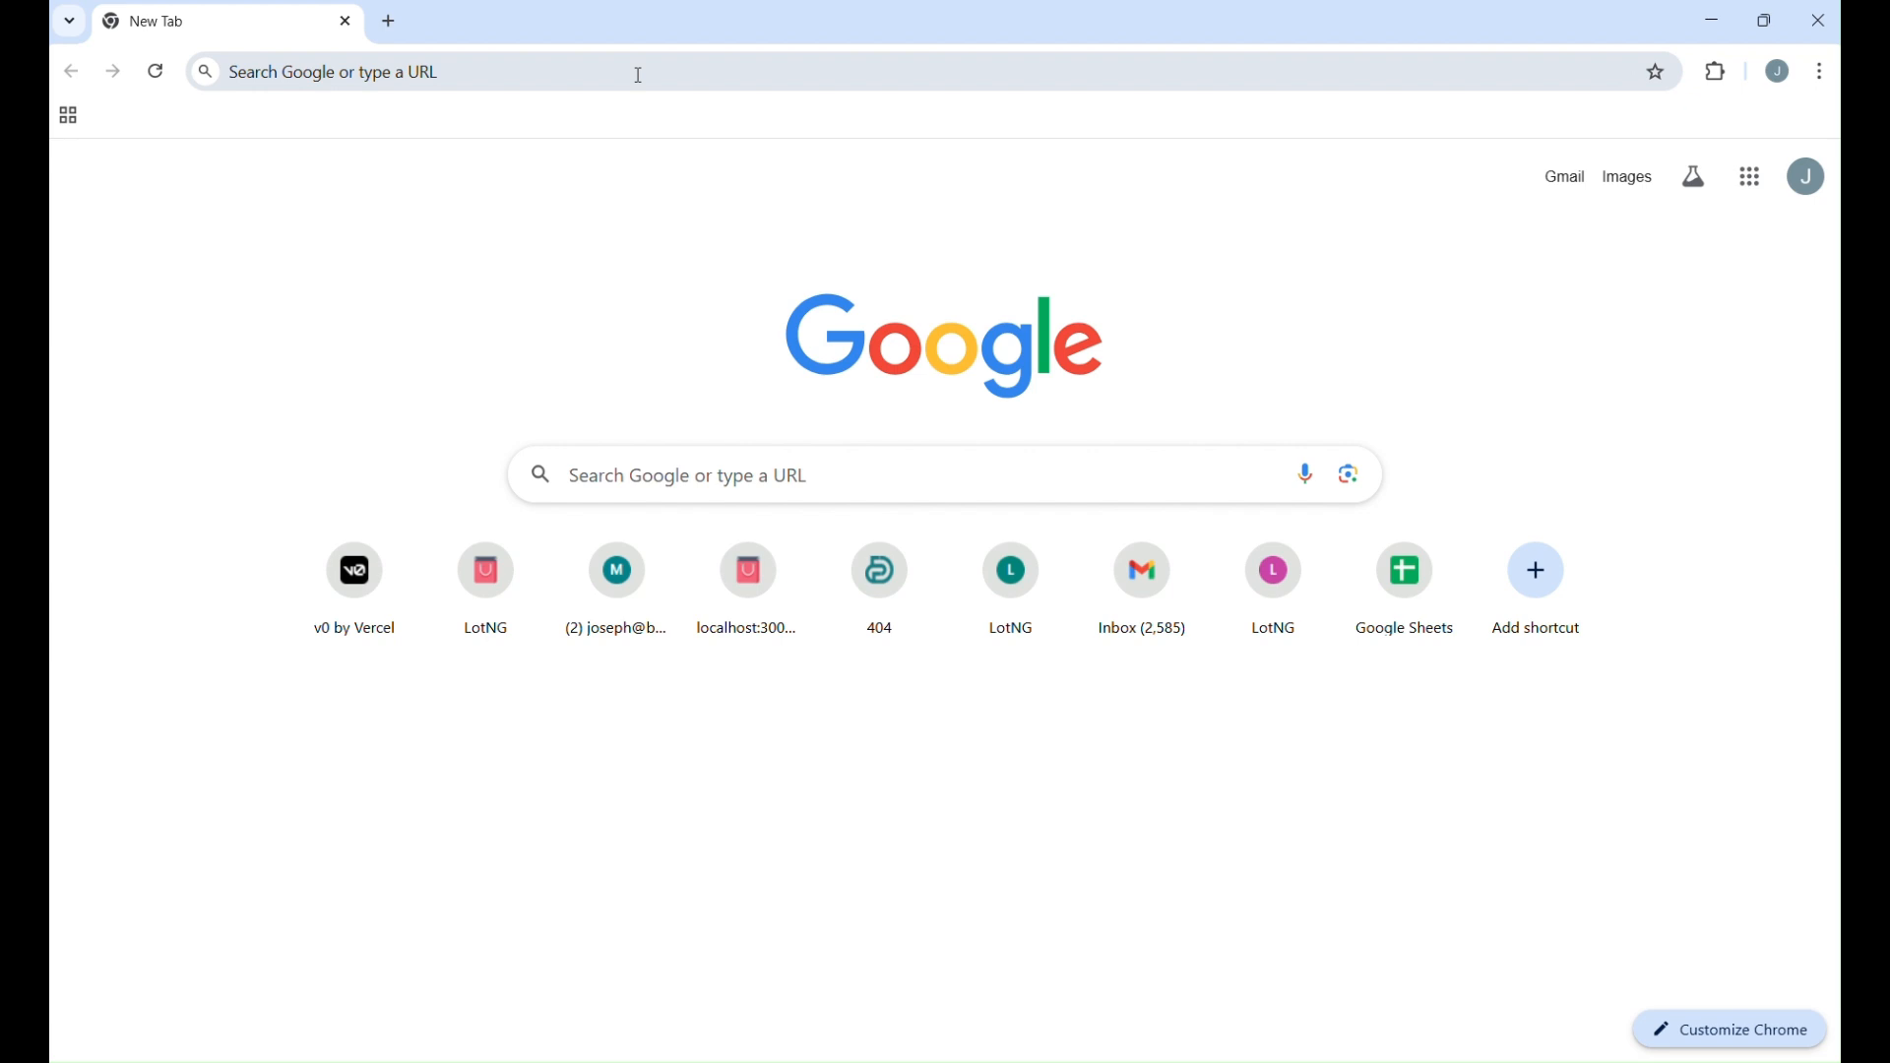
Search Google for obs ndi.
{"action": "left_click", "coordinate": [639, 75]}
{"action": "left_click", "coordinate": [612, 780]}
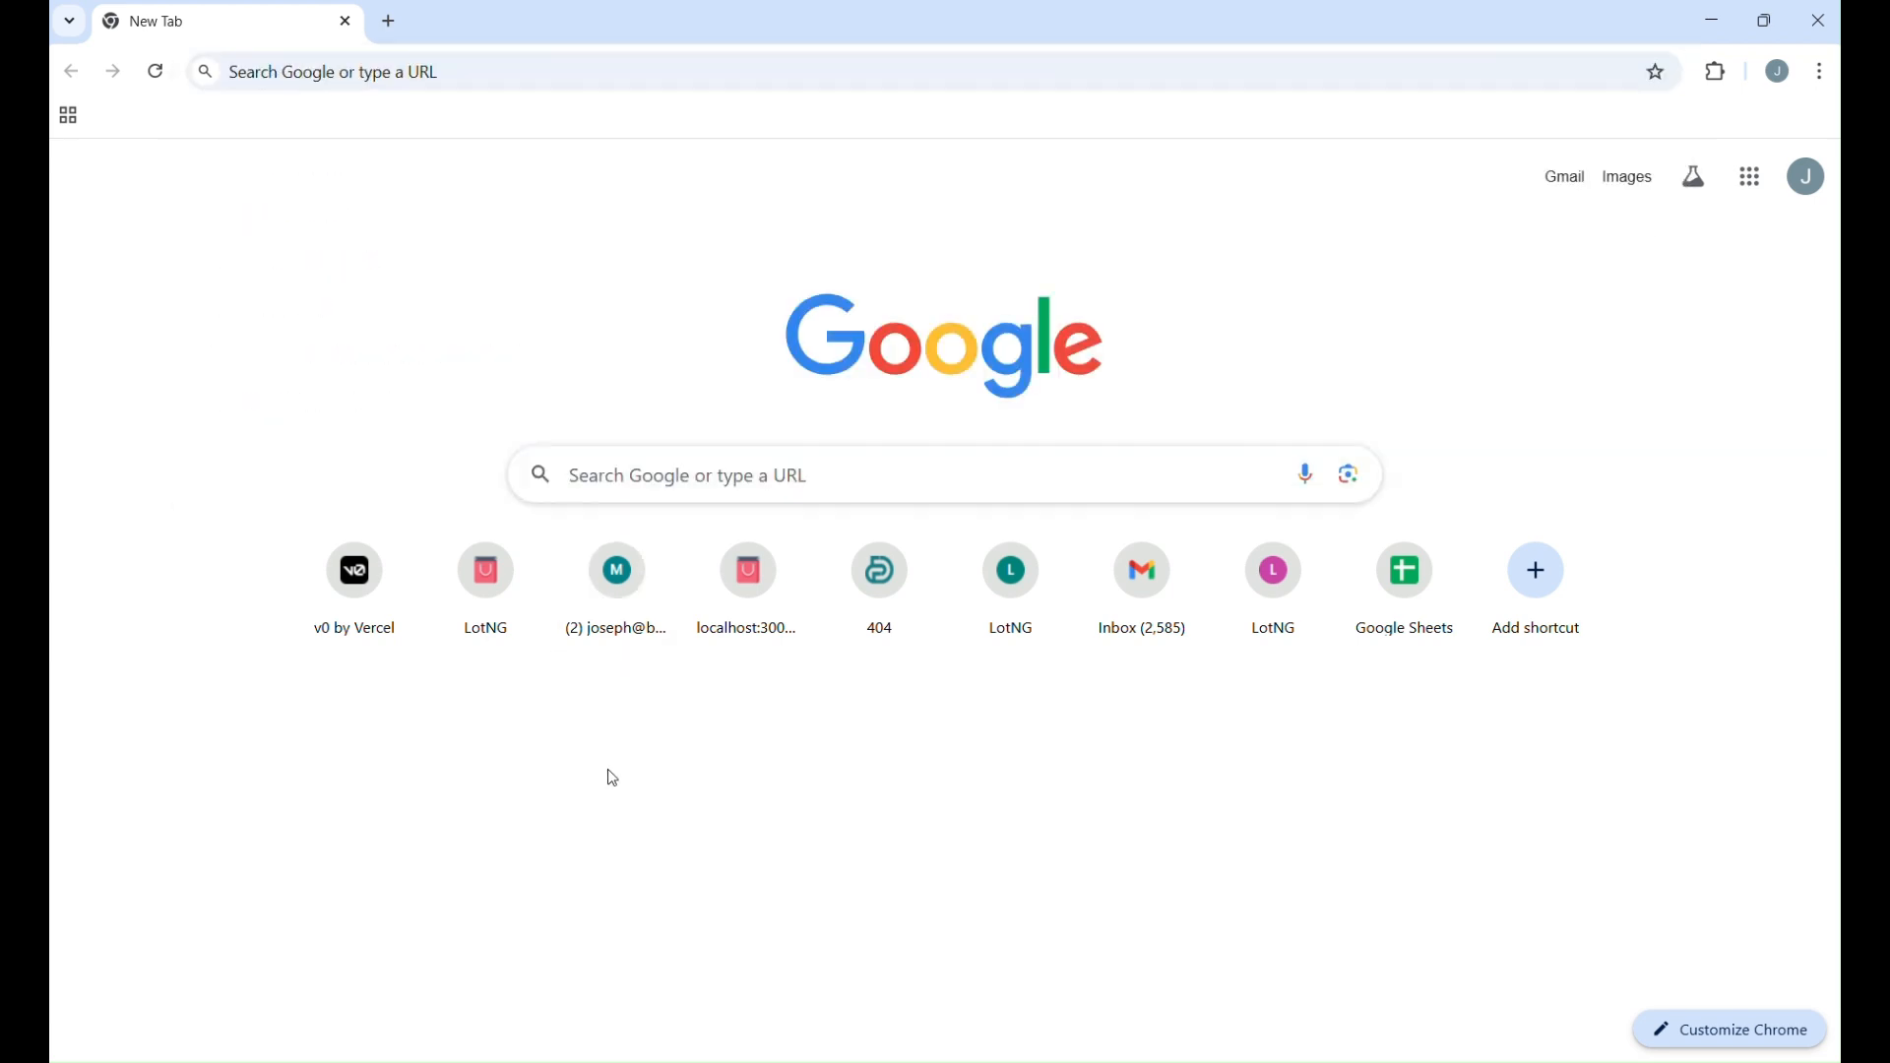
{"action": "left_click", "coordinate": [756, 459]}
{"action": "type", "text": "obs ndi"}
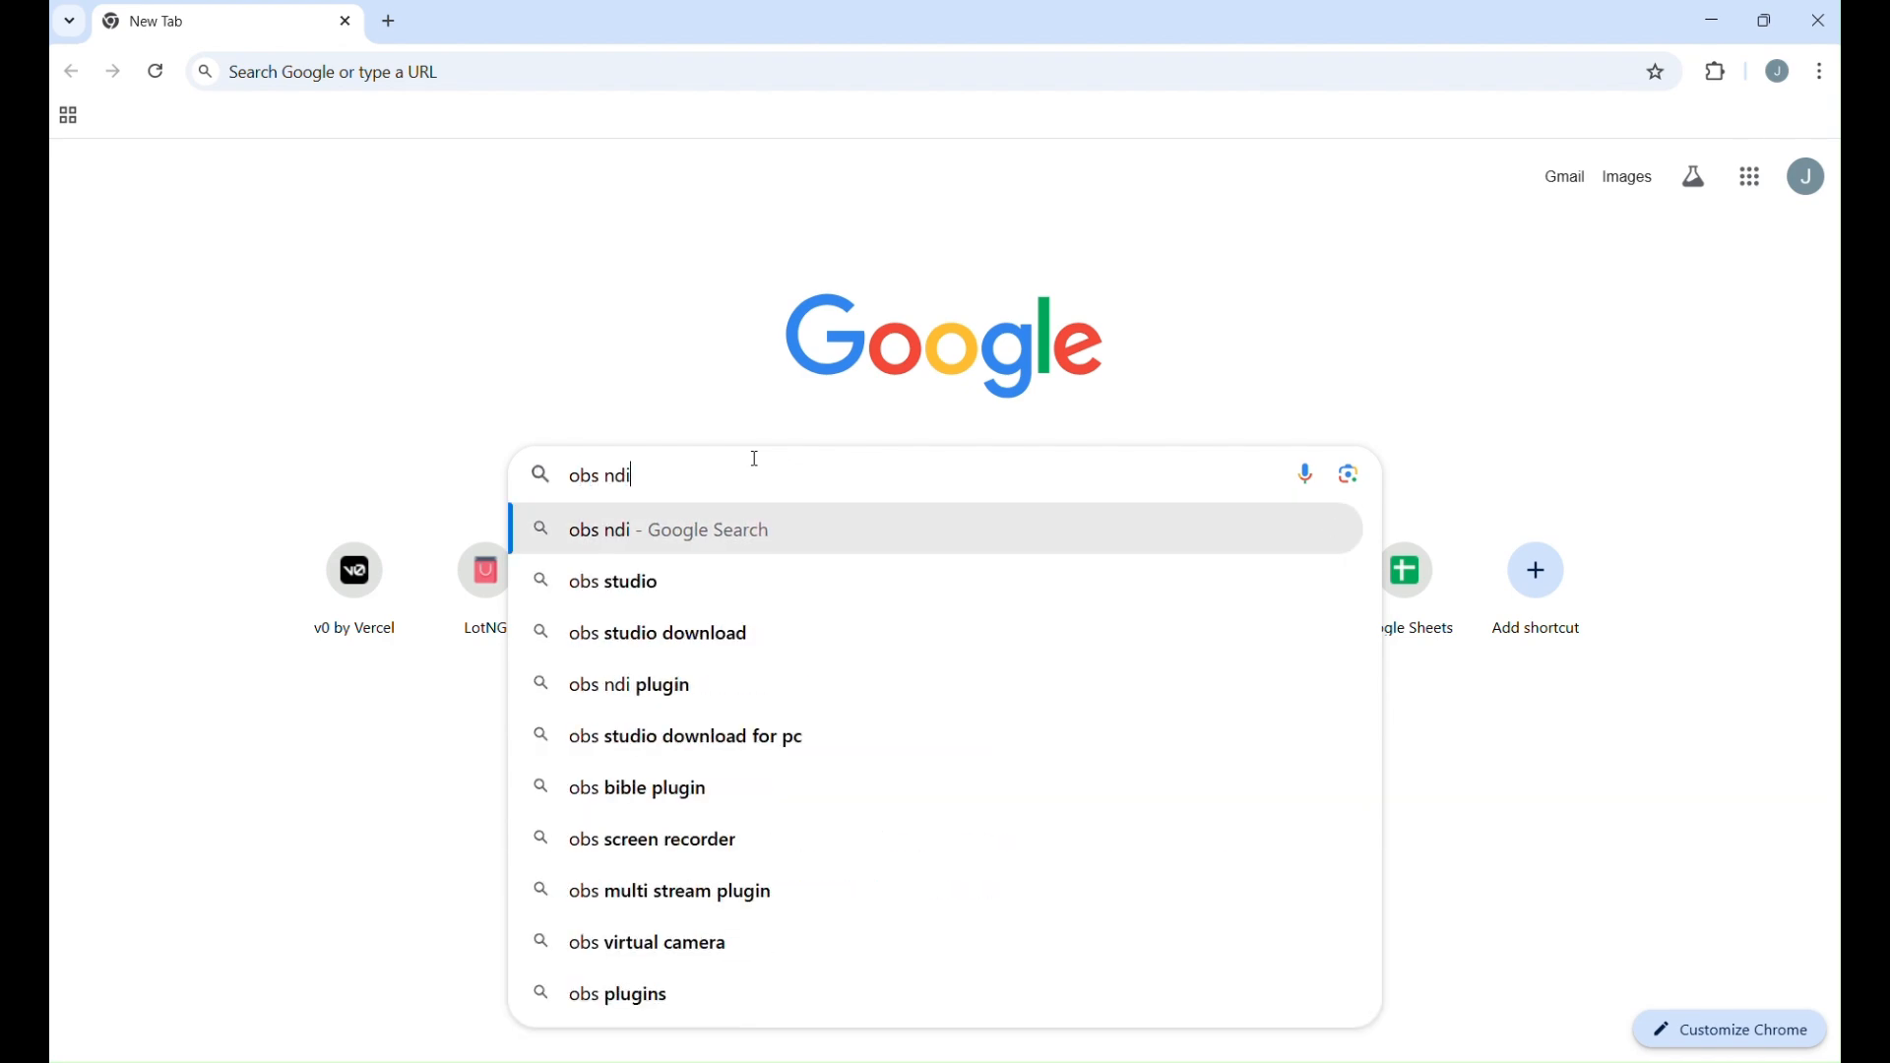
{"action": "key", "text": "Return"}
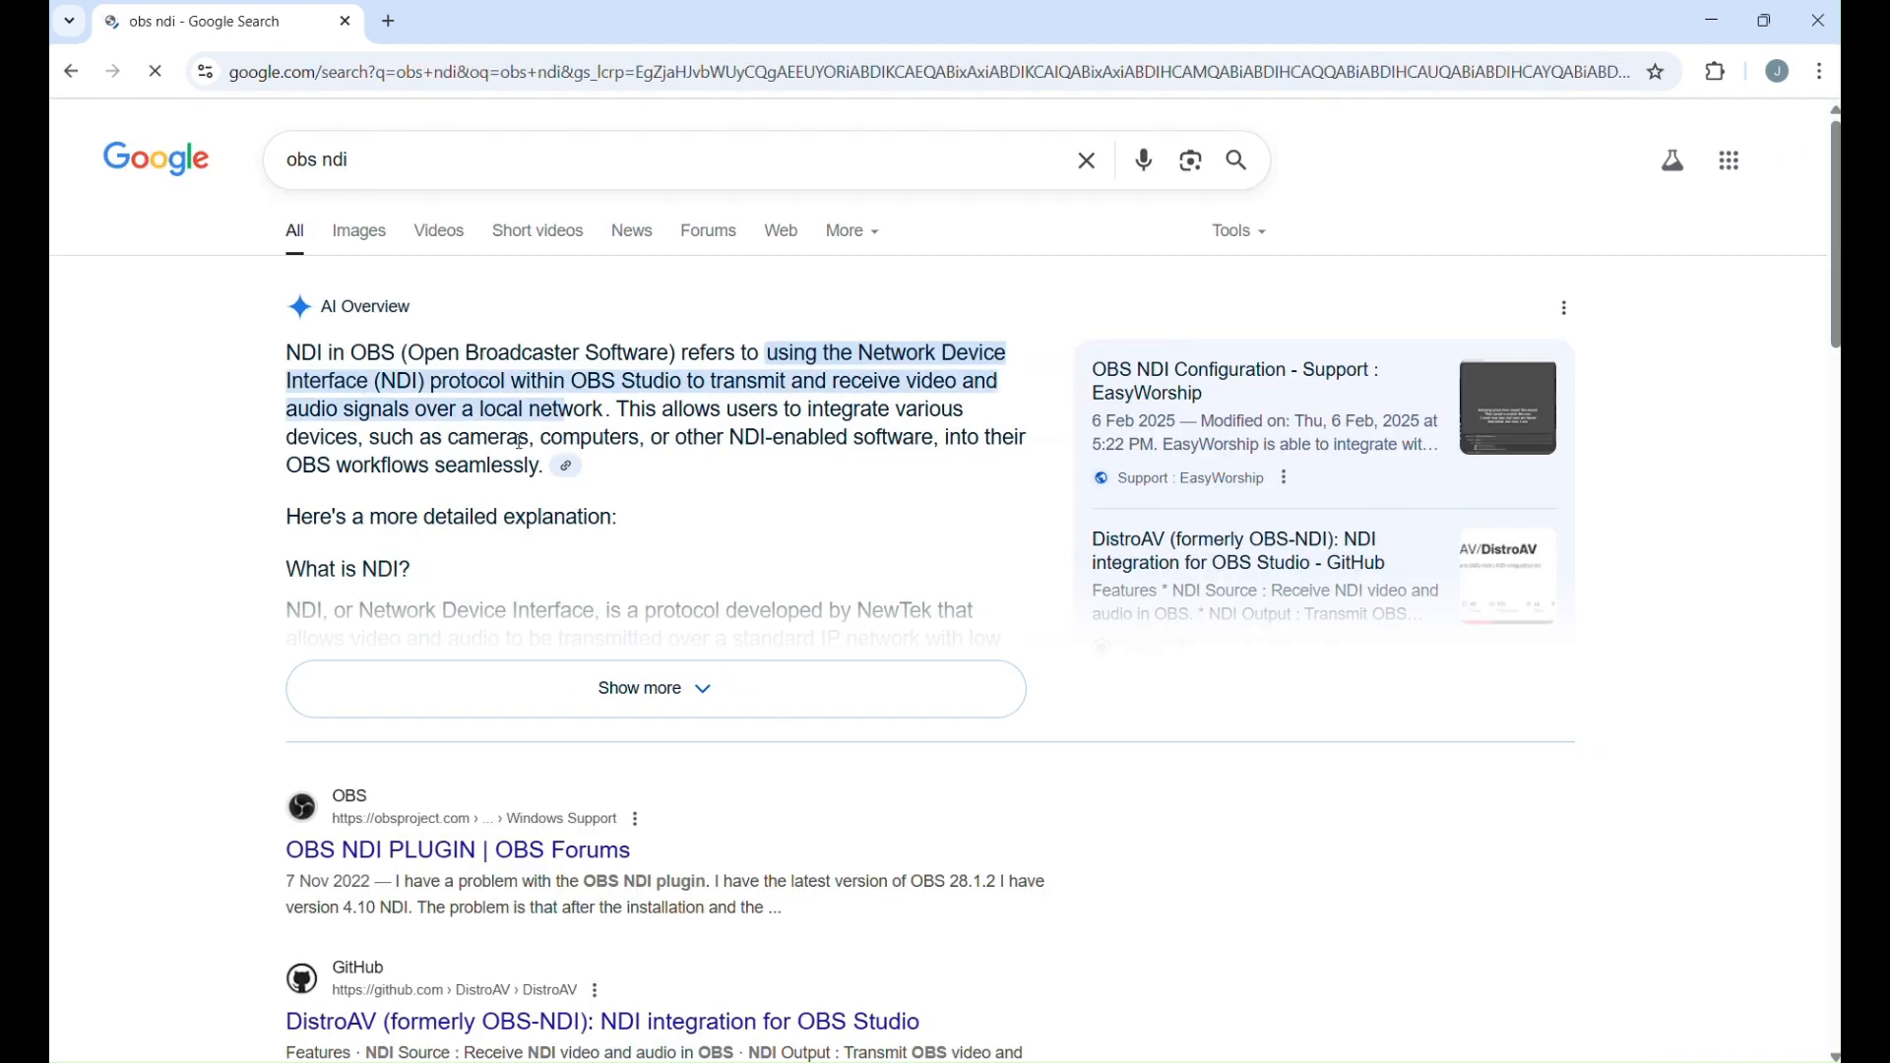
Open the DistroAV (formerly OBS-NDI) GitHub result from the search results.
{"action": "scroll", "coordinate": [758, 468], "scroll_direction": "down", "scroll_amount": 6}
{"action": "scroll", "coordinate": [711, 384], "scroll_direction": "up", "scroll_amount": 1}
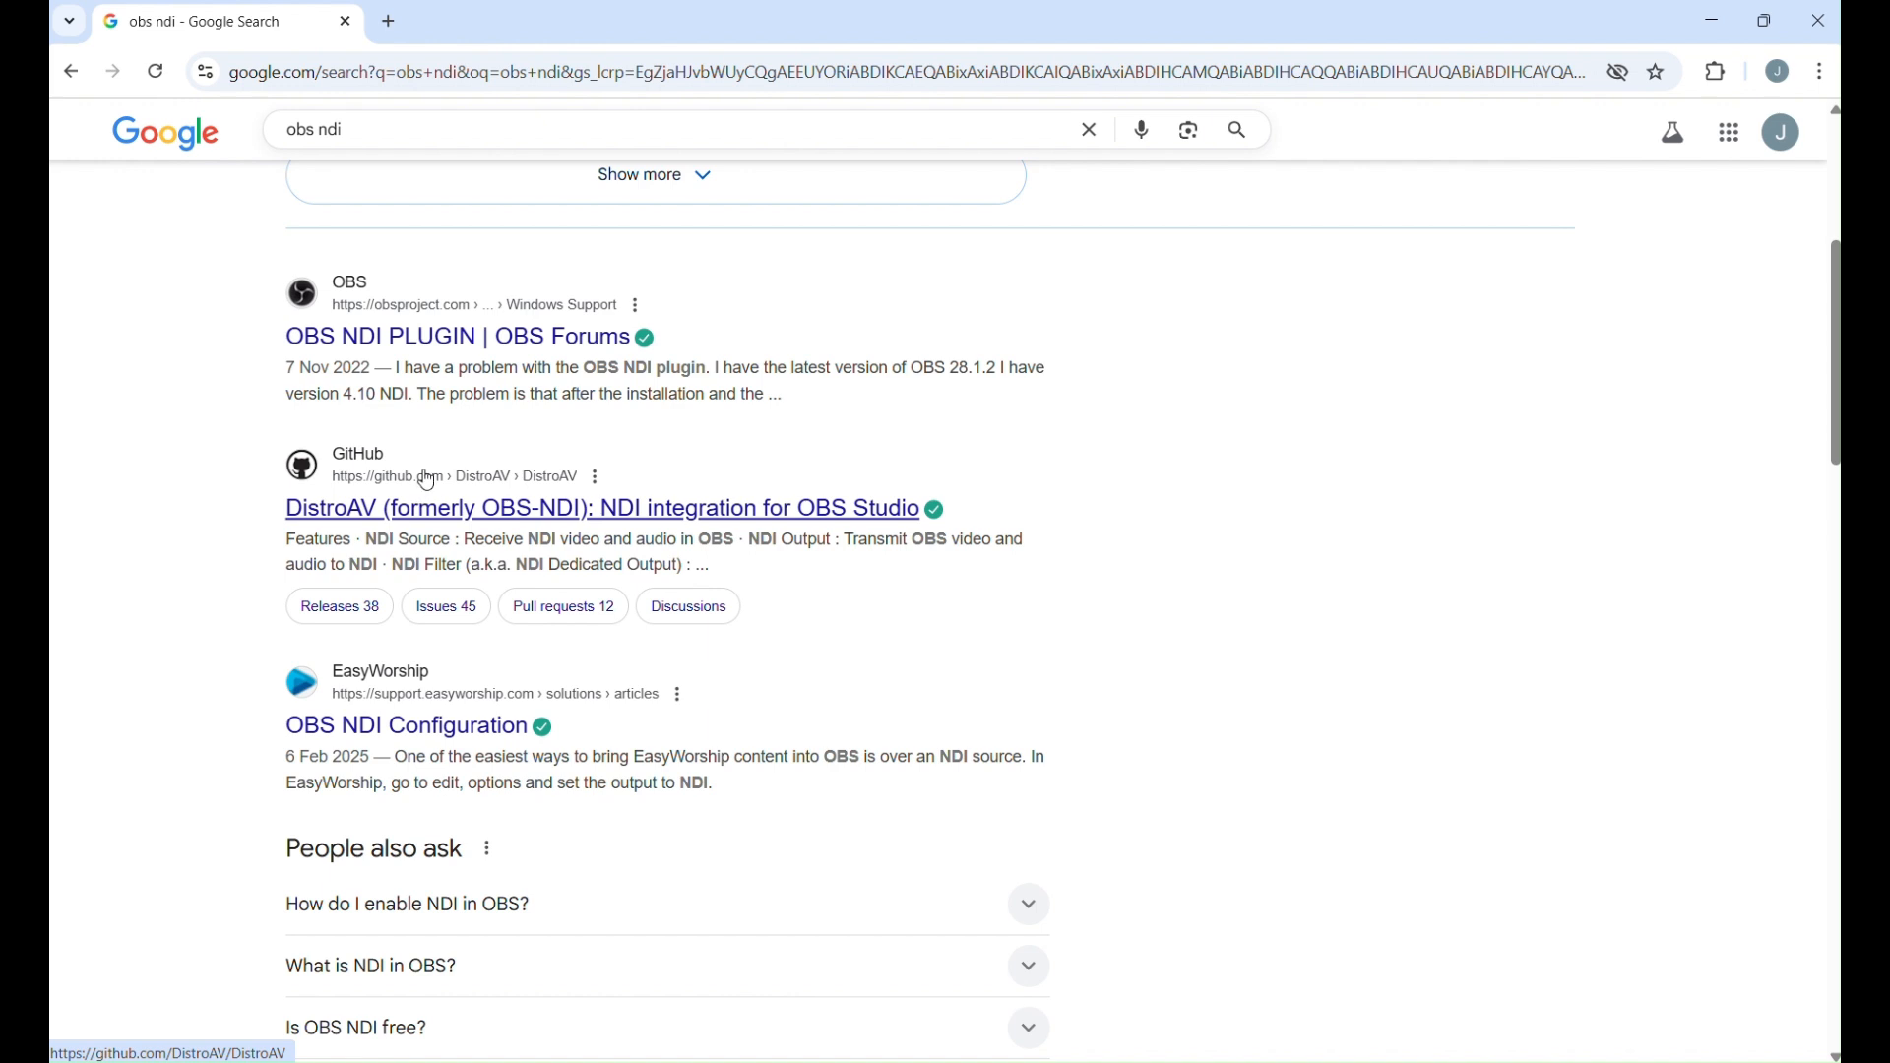
{"action": "scroll", "coordinate": [452, 500], "scroll_direction": "up", "scroll_amount": 1}
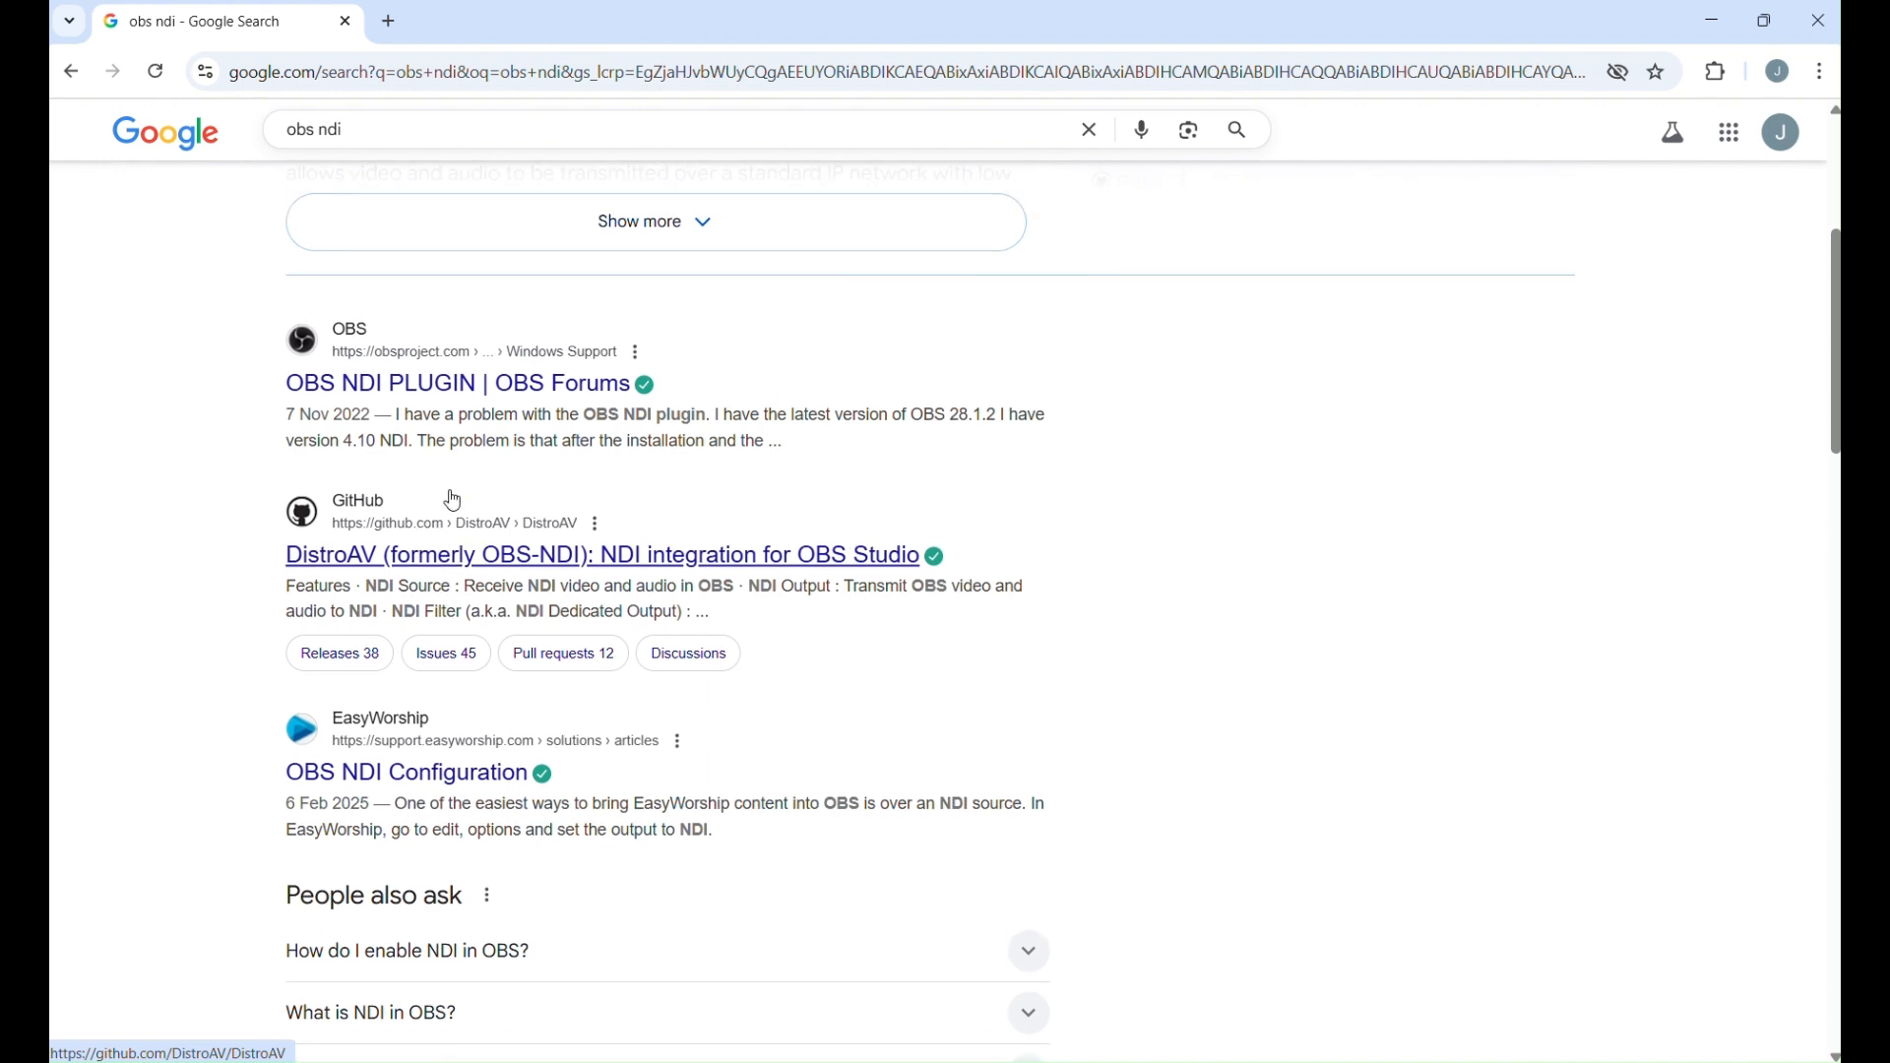
{"action": "scroll", "coordinate": [453, 501], "scroll_direction": "down", "scroll_amount": 1}
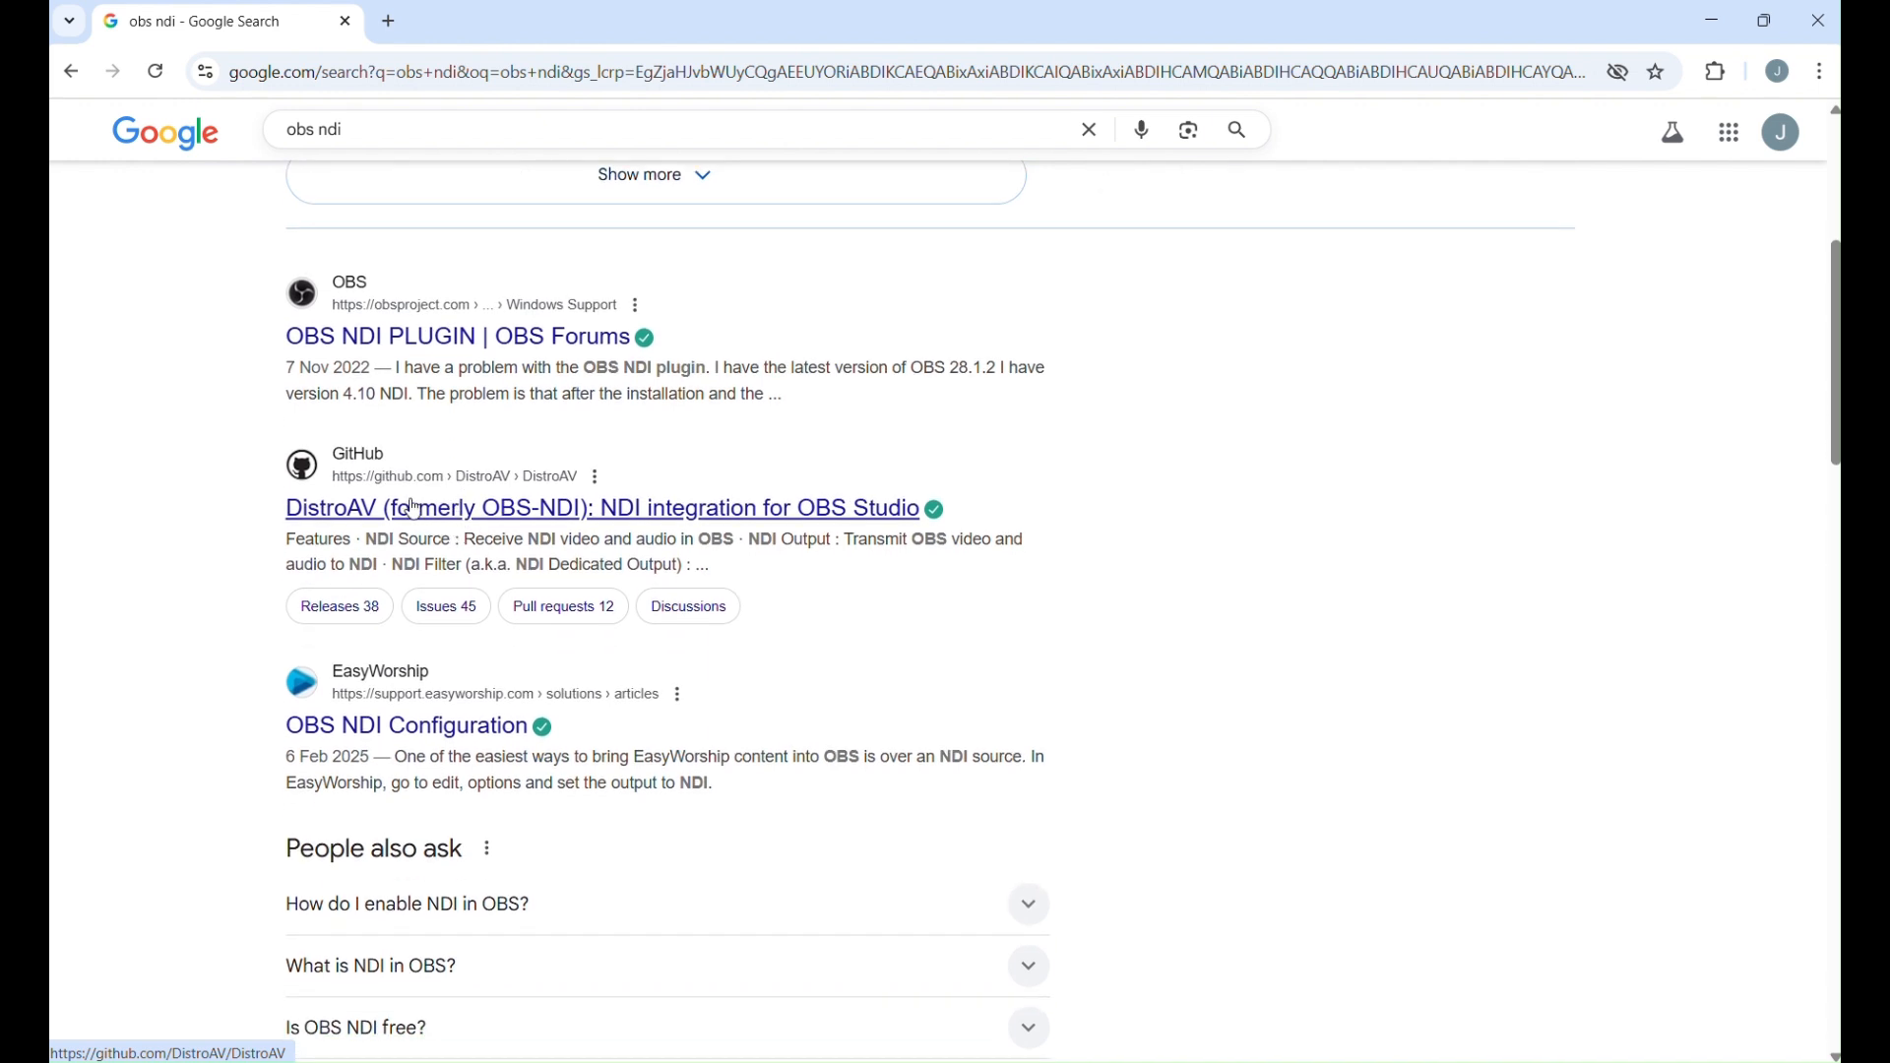
{"action": "left_click", "coordinate": [414, 508]}
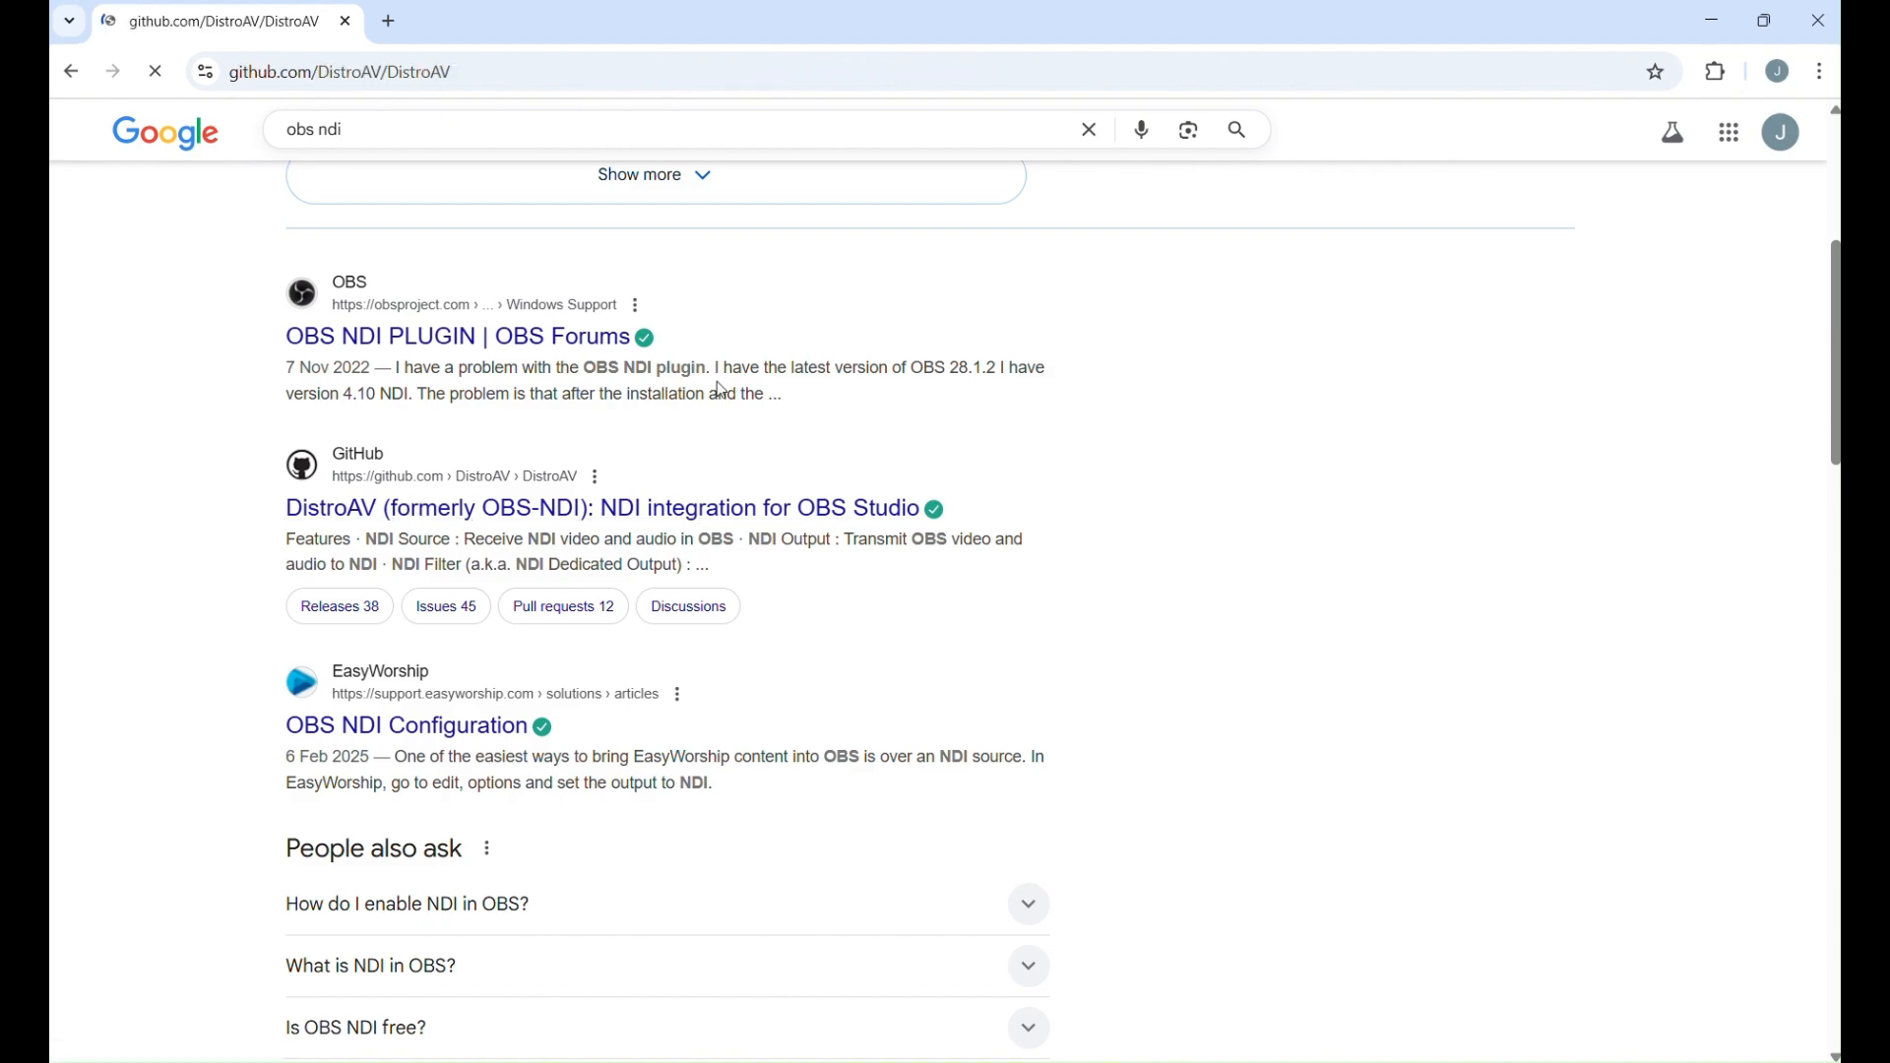
Copy the Windows winget install command from the DistroAV README's Installation section.
{"action": "scroll", "coordinate": [776, 483], "scroll_direction": "down", "scroll_amount": 15}
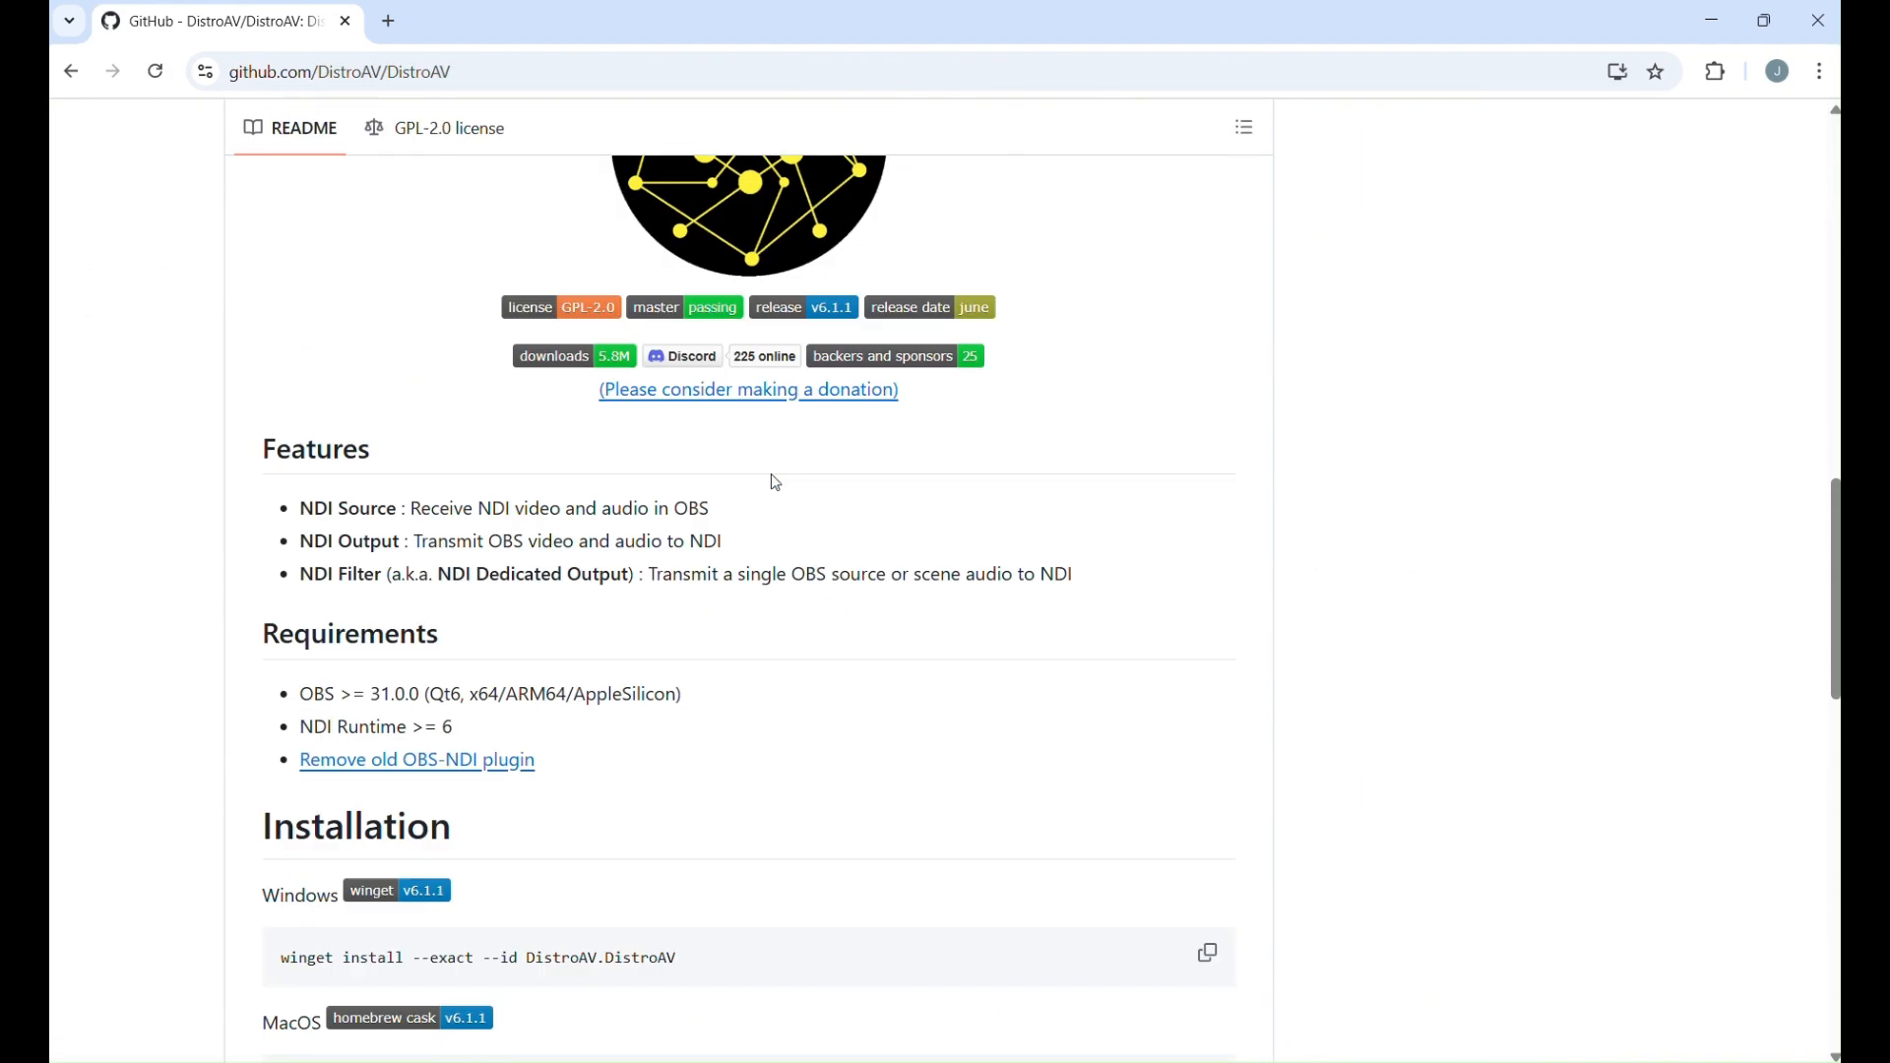
{"action": "scroll", "coordinate": [775, 483], "scroll_direction": "up", "scroll_amount": 3}
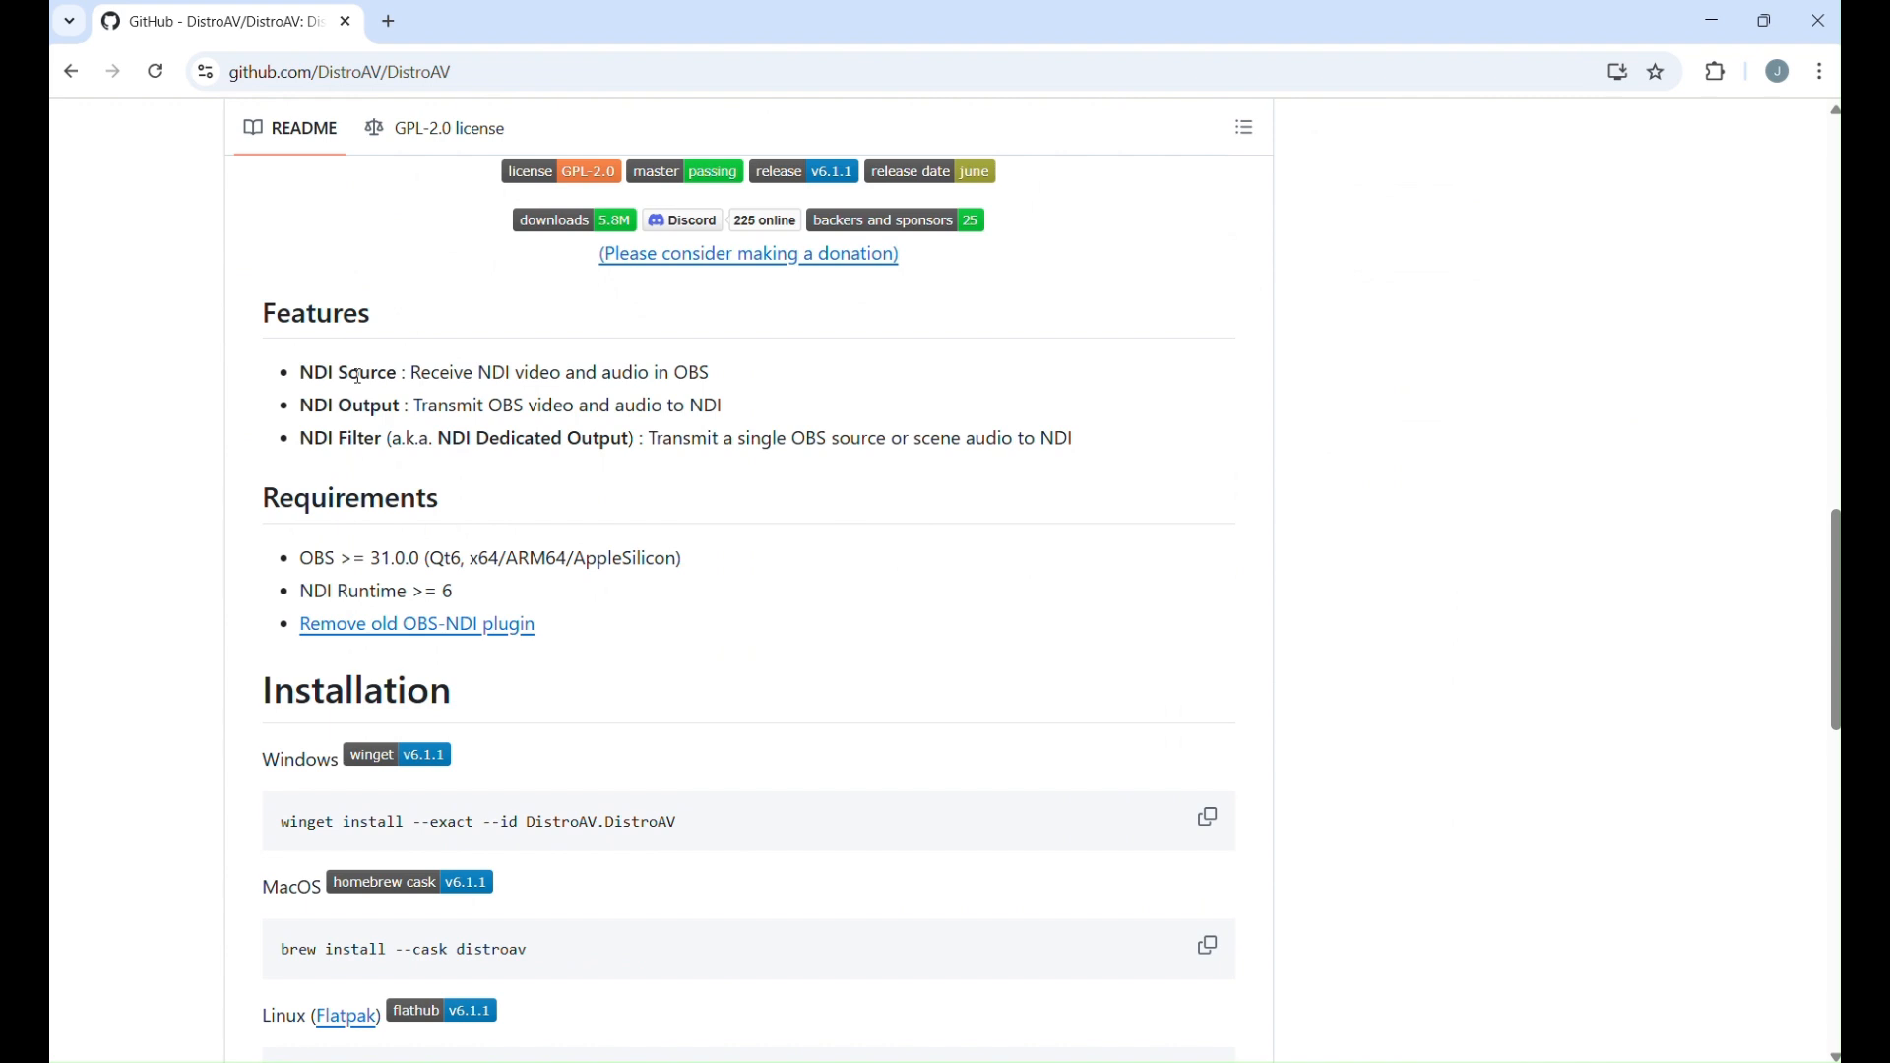
{"action": "scroll", "coordinate": [558, 523], "scroll_direction": "down", "scroll_amount": 1}
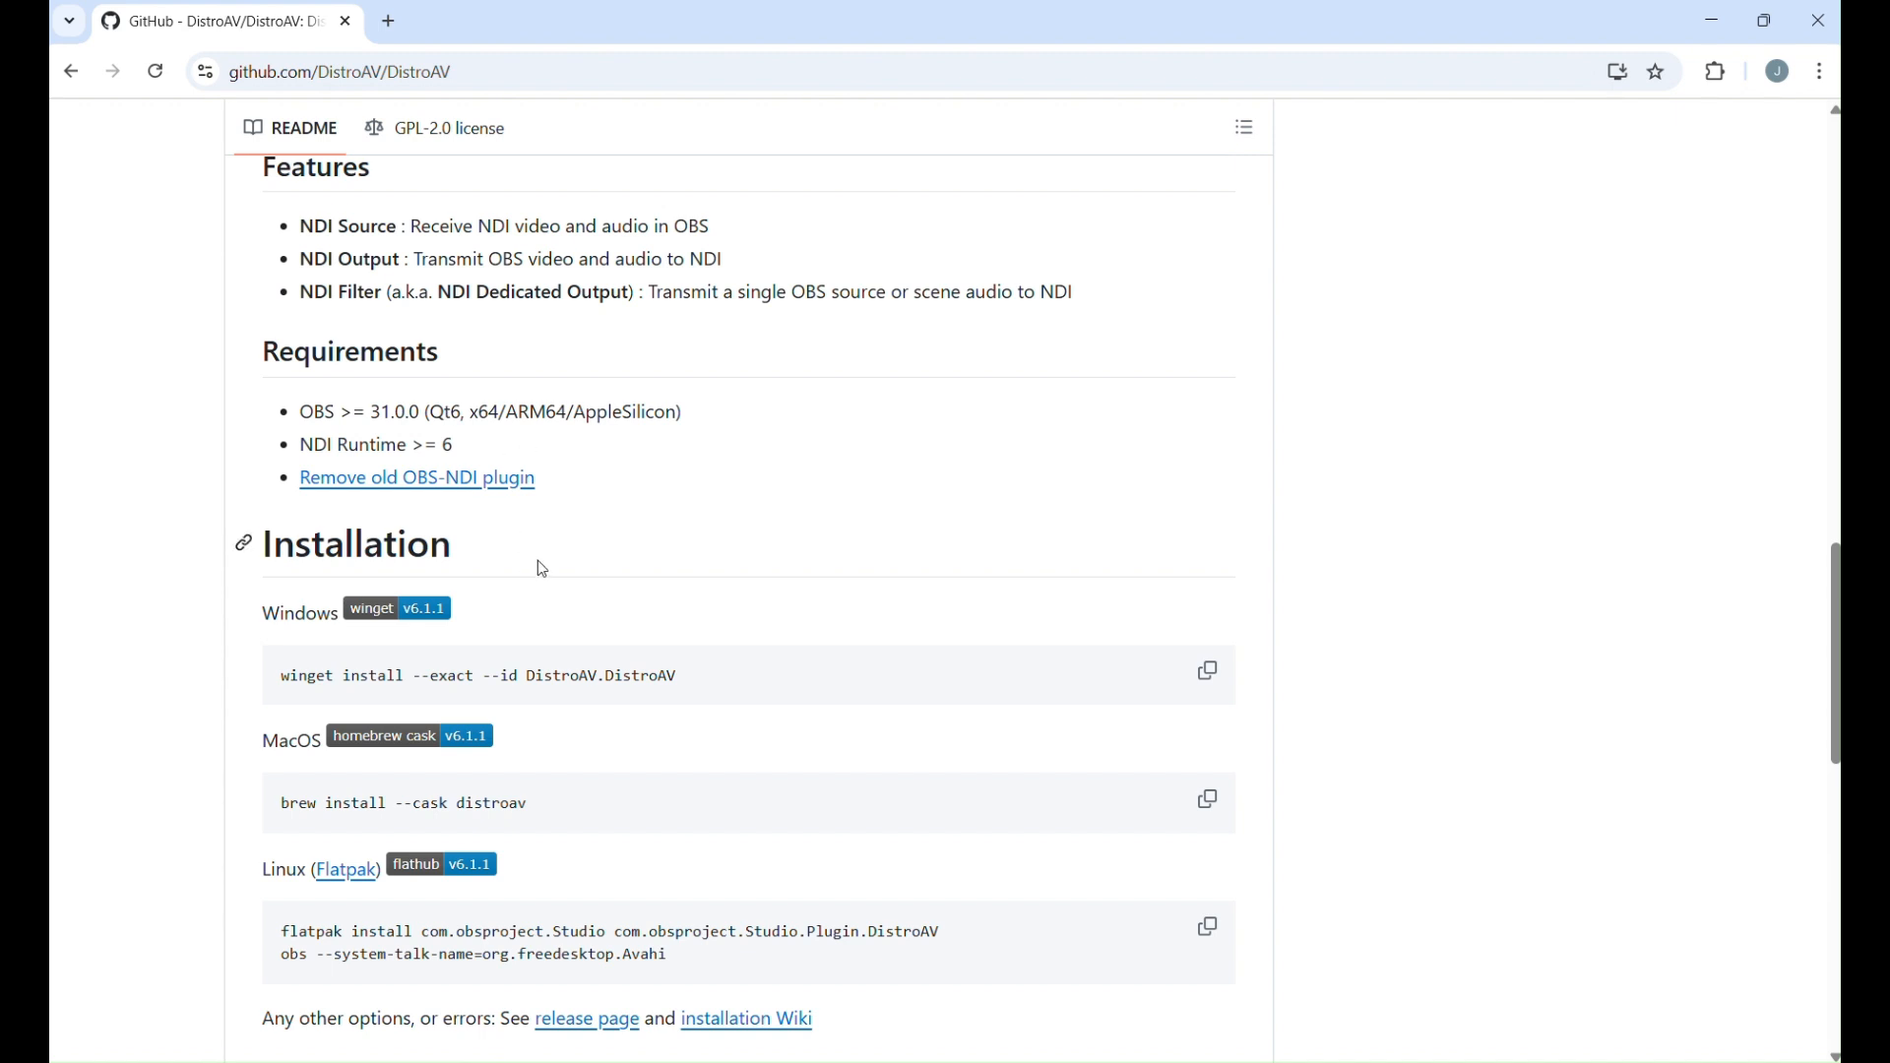
{"action": "scroll", "coordinate": [591, 570], "scroll_direction": "down", "scroll_amount": 1}
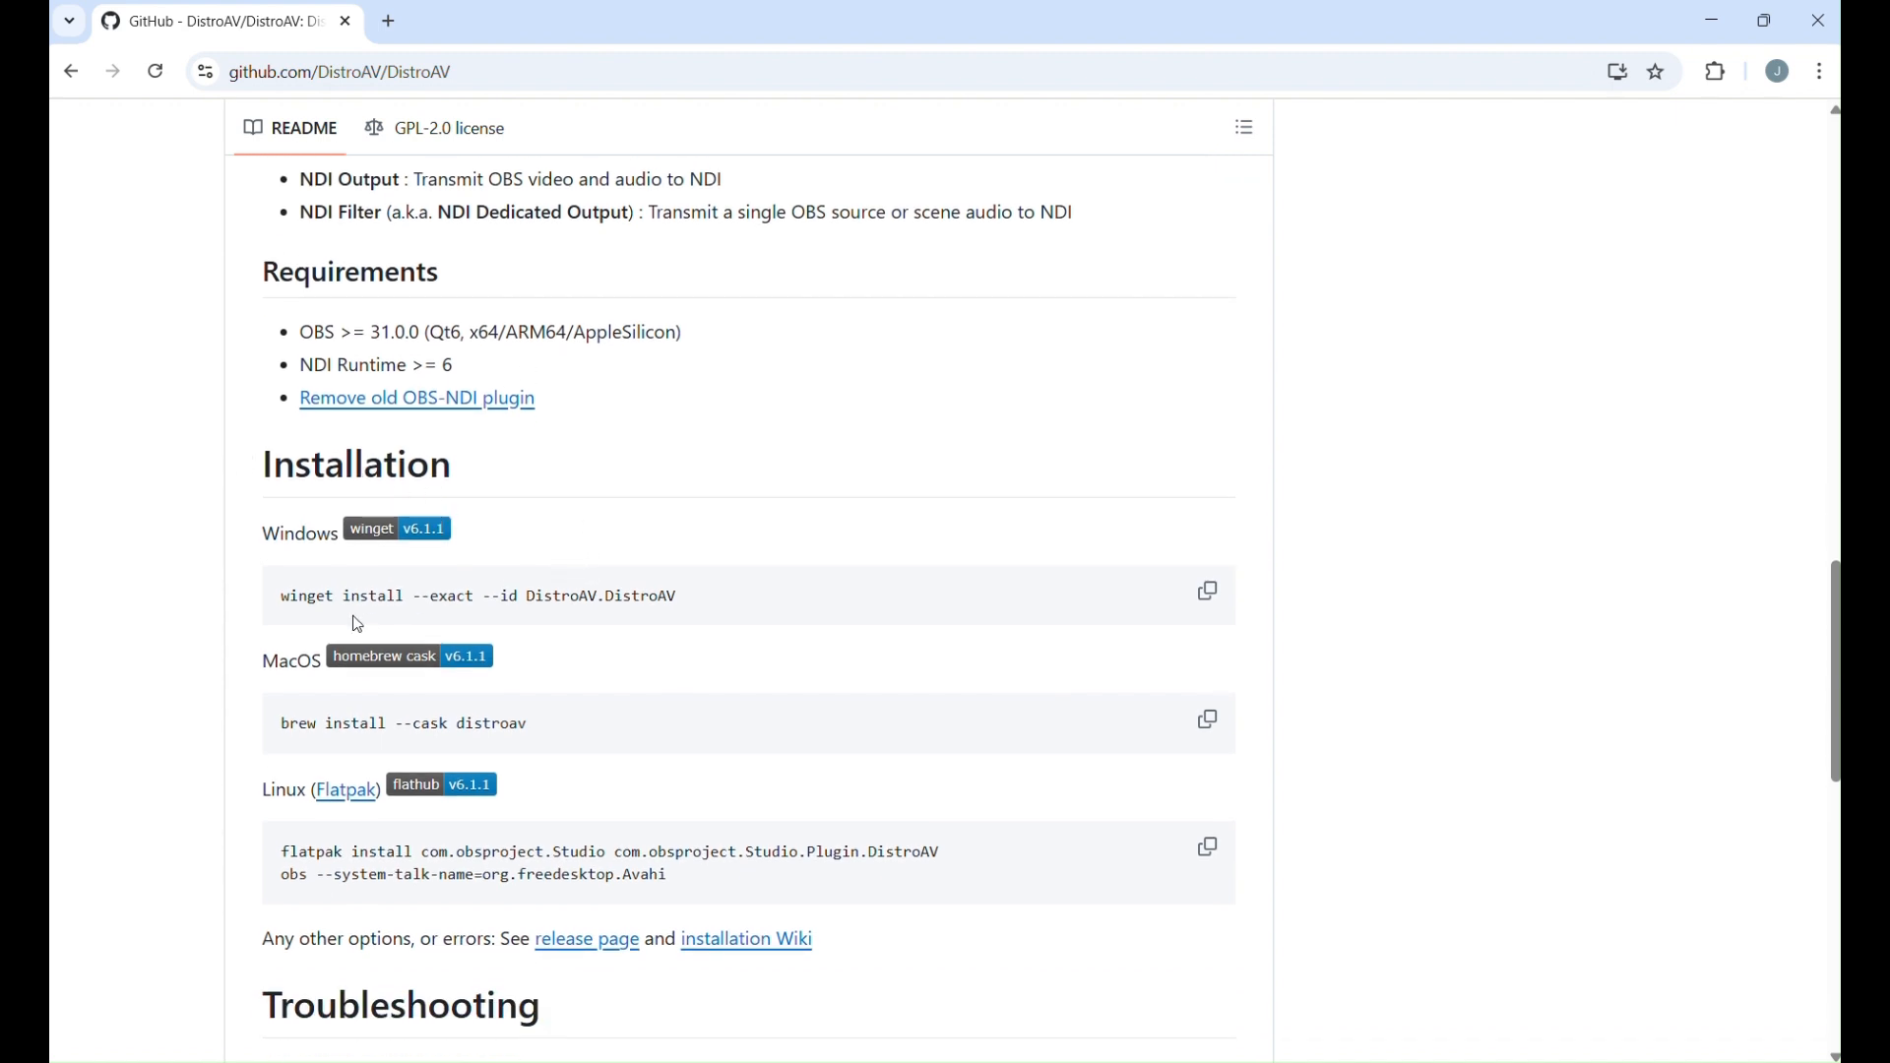
{"action": "scroll", "coordinate": [679, 589], "scroll_direction": "down", "scroll_amount": 1}
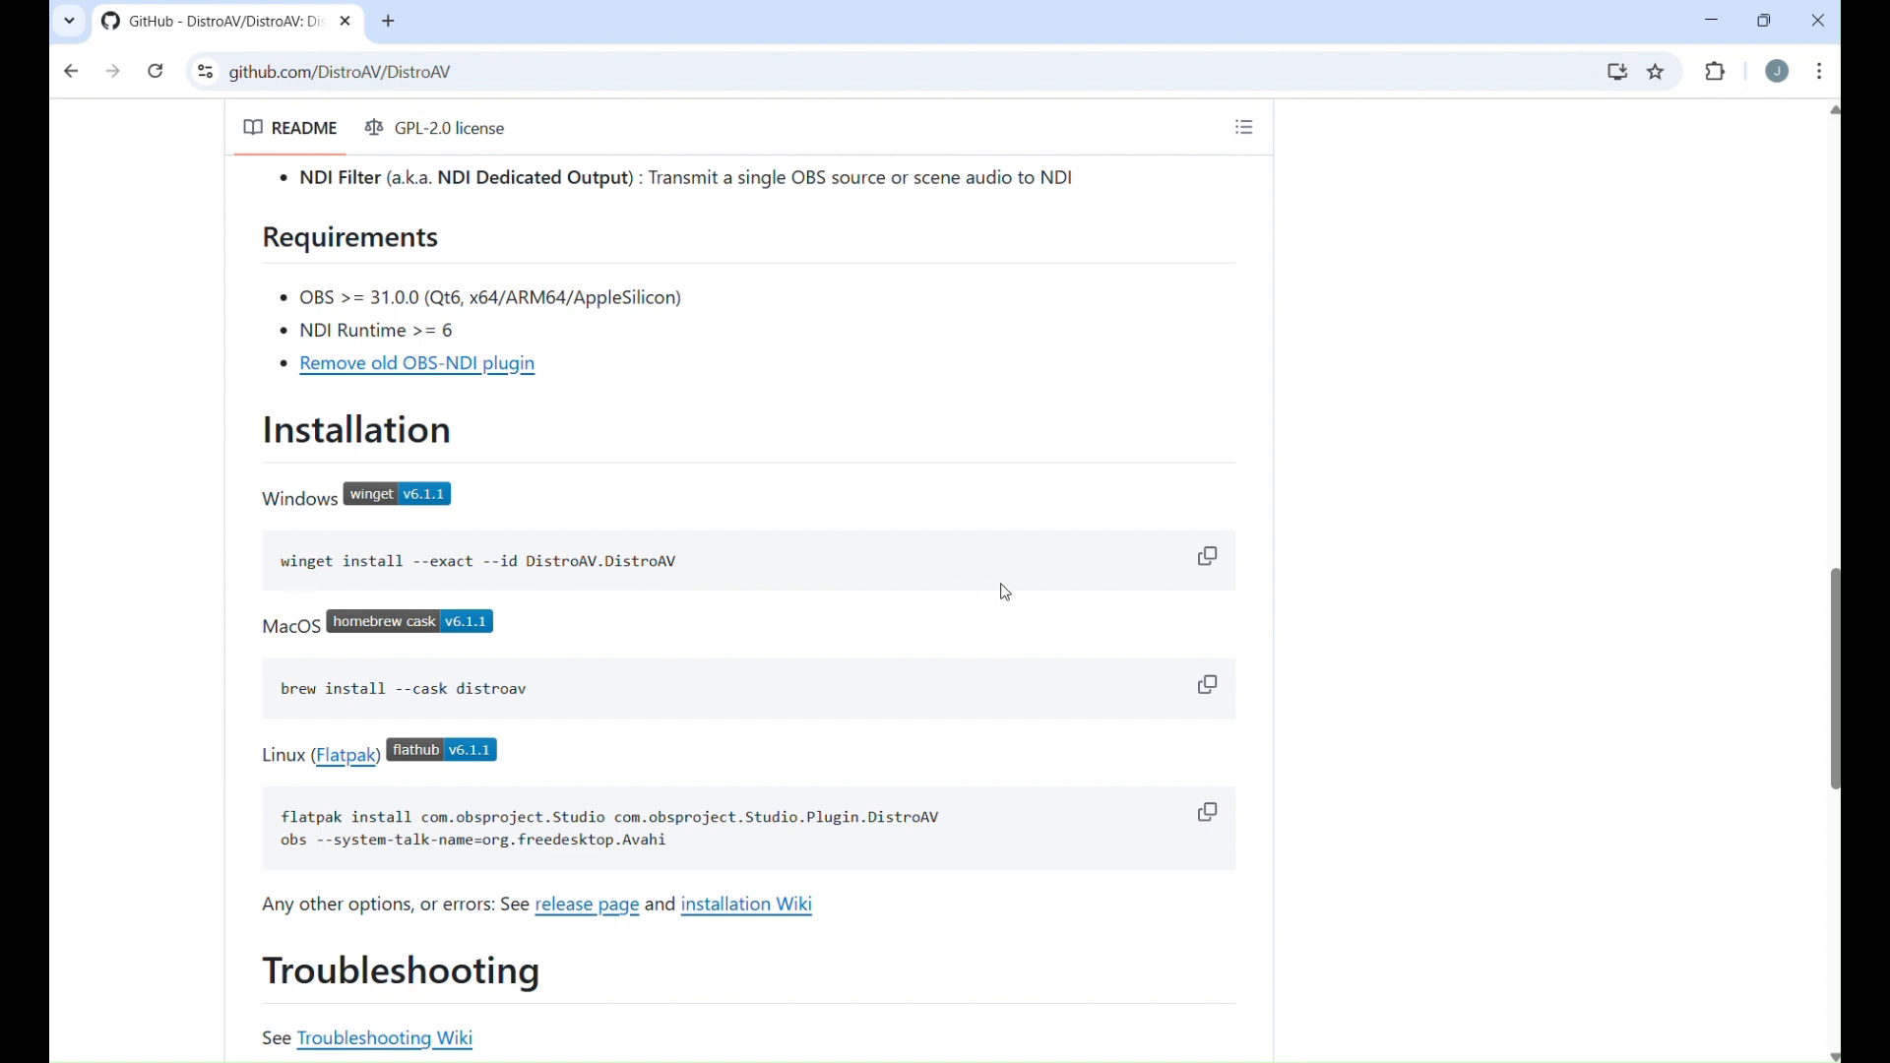
{"action": "left_click", "coordinate": [1207, 556]}
Open Command Prompt as administrator.
{"action": "key", "text": "super"}
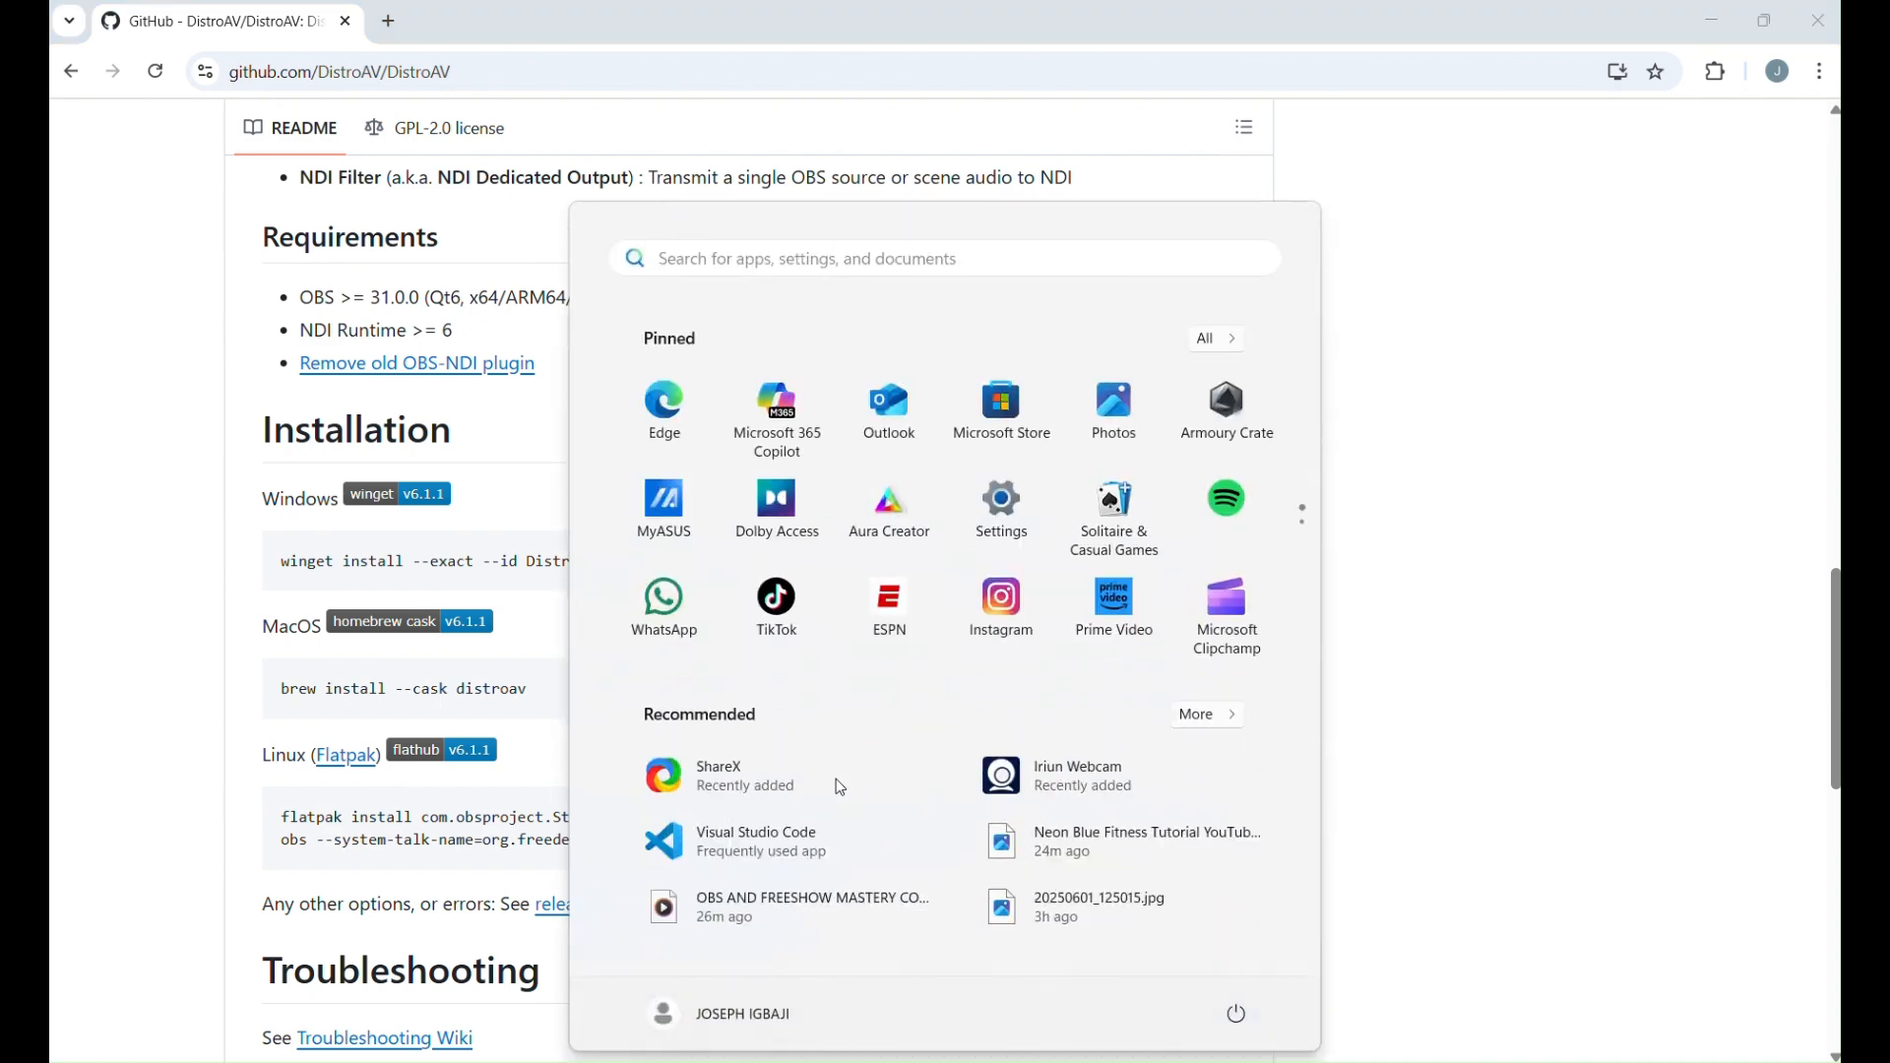
{"action": "type", "text": "cmd"}
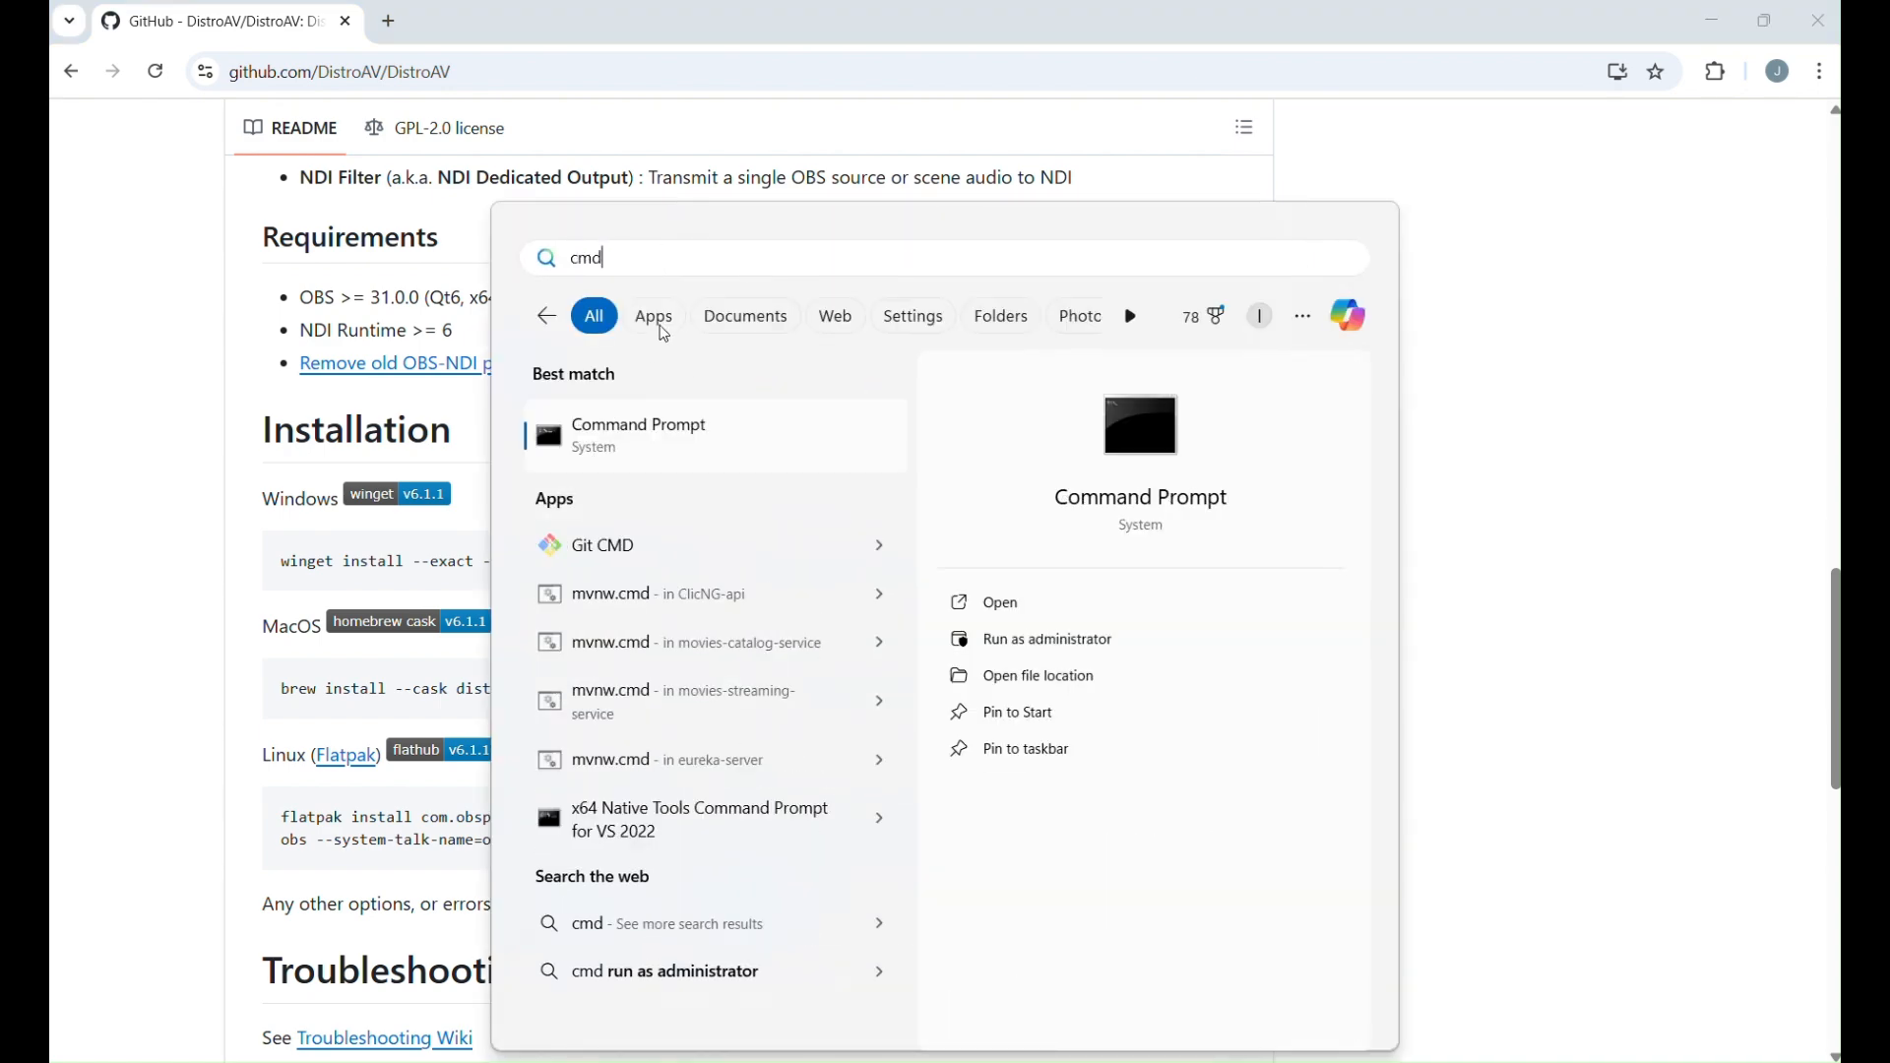
{"action": "left_click", "coordinate": [1056, 638]}
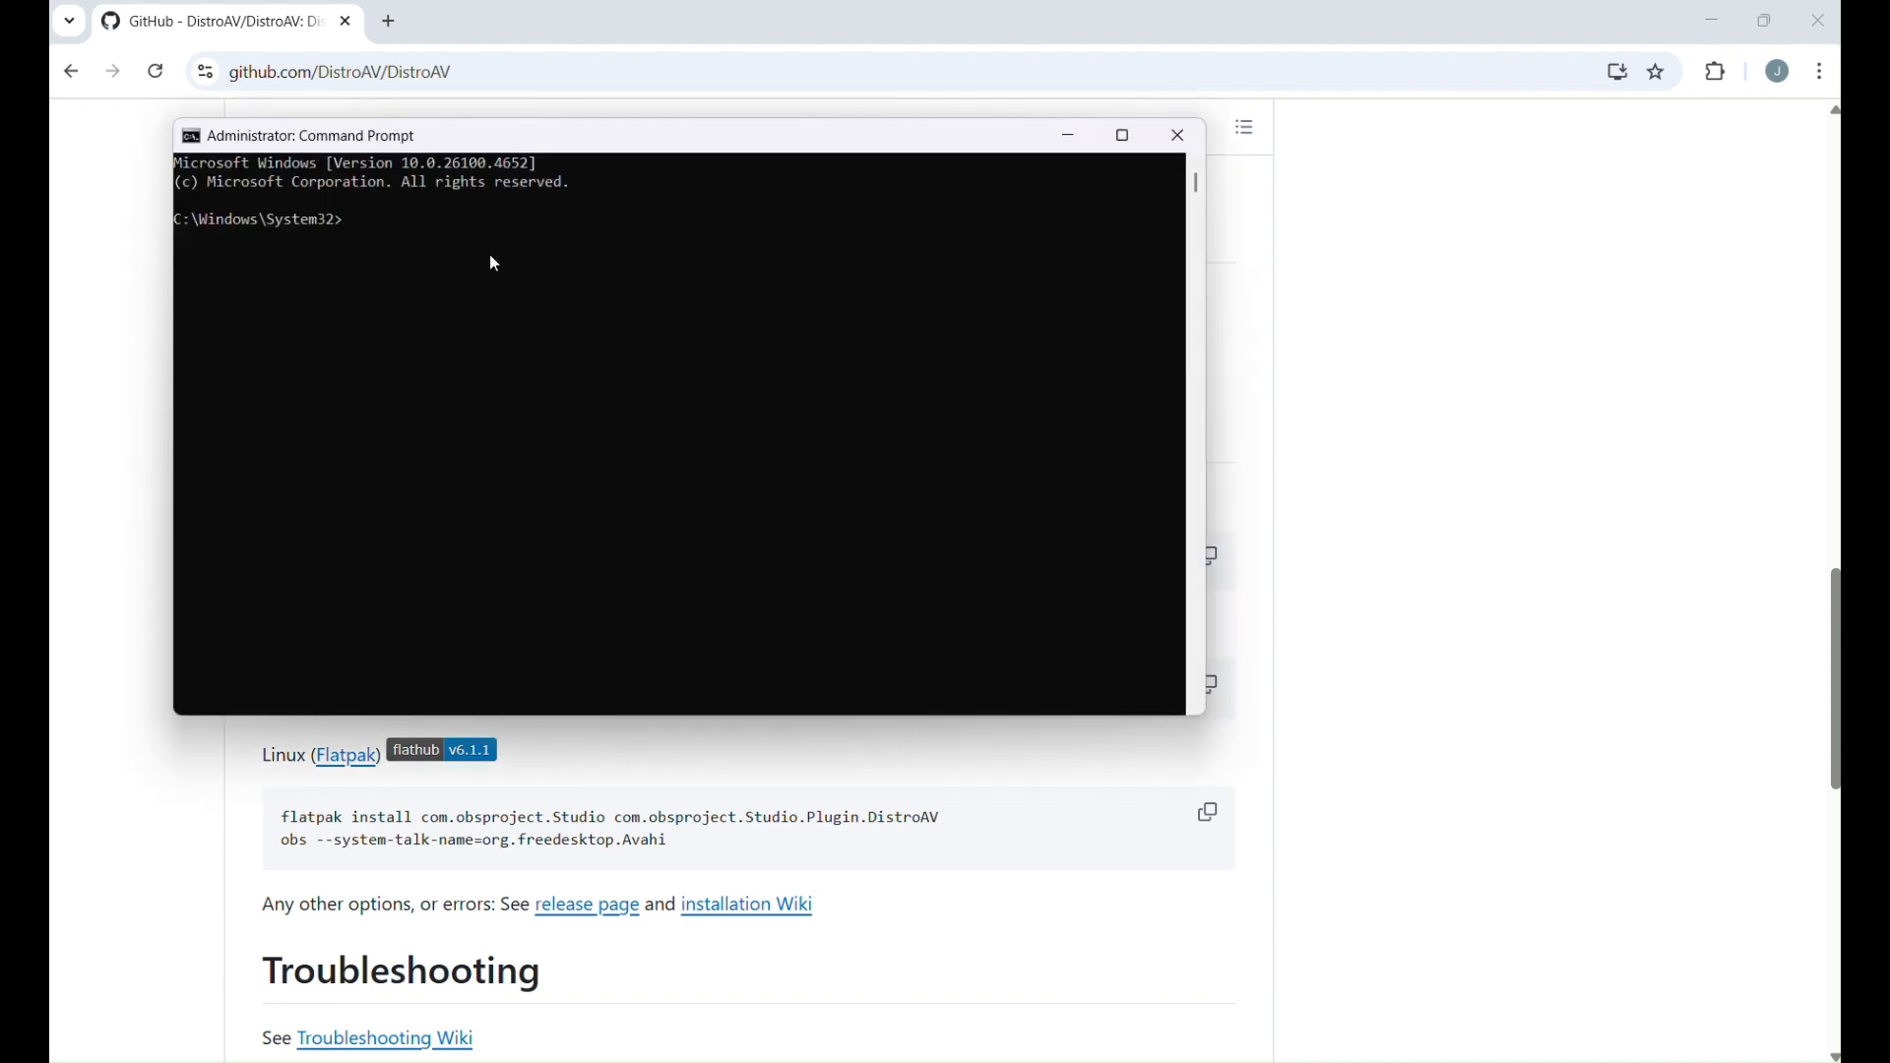
Run the copied winget install command for DistroAV and agree to the source agreements with Y.
{"action": "key", "text": "ctrl+v"}
{"action": "key", "text": "Return"}
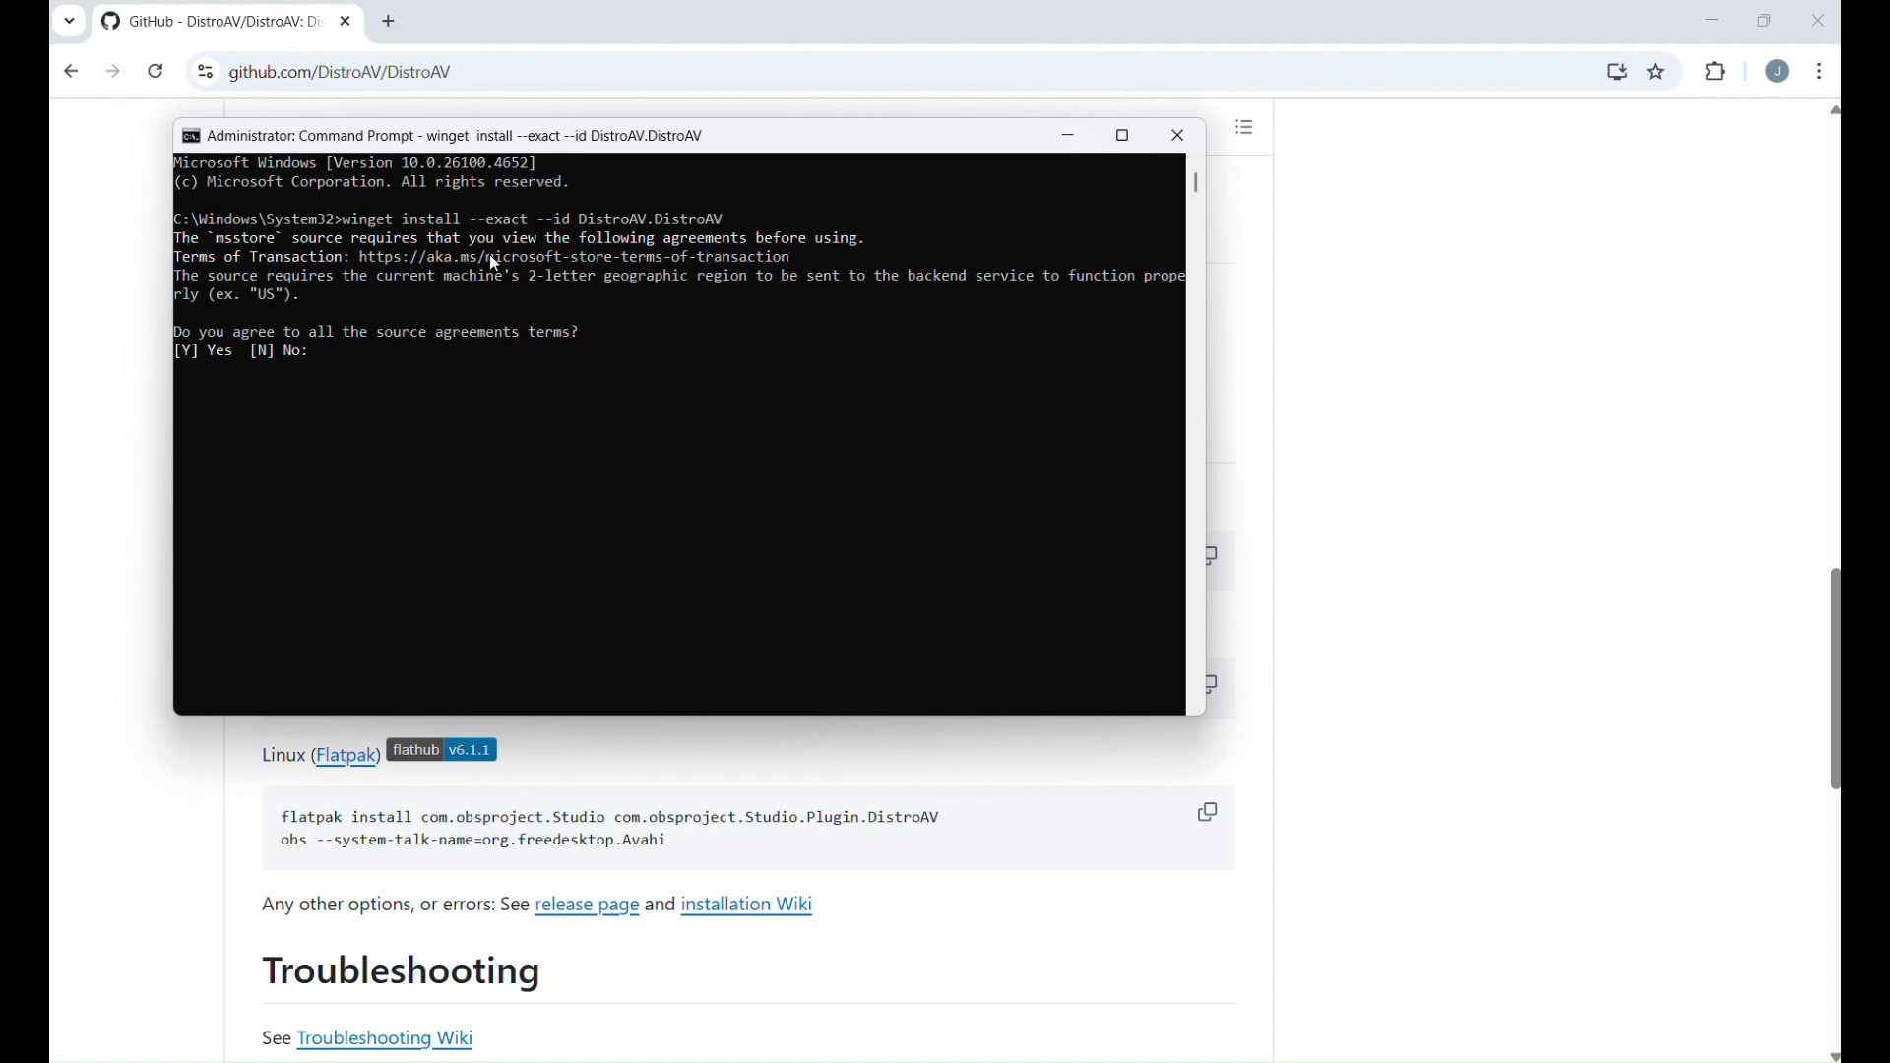
{"action": "type", "text": "Y"}
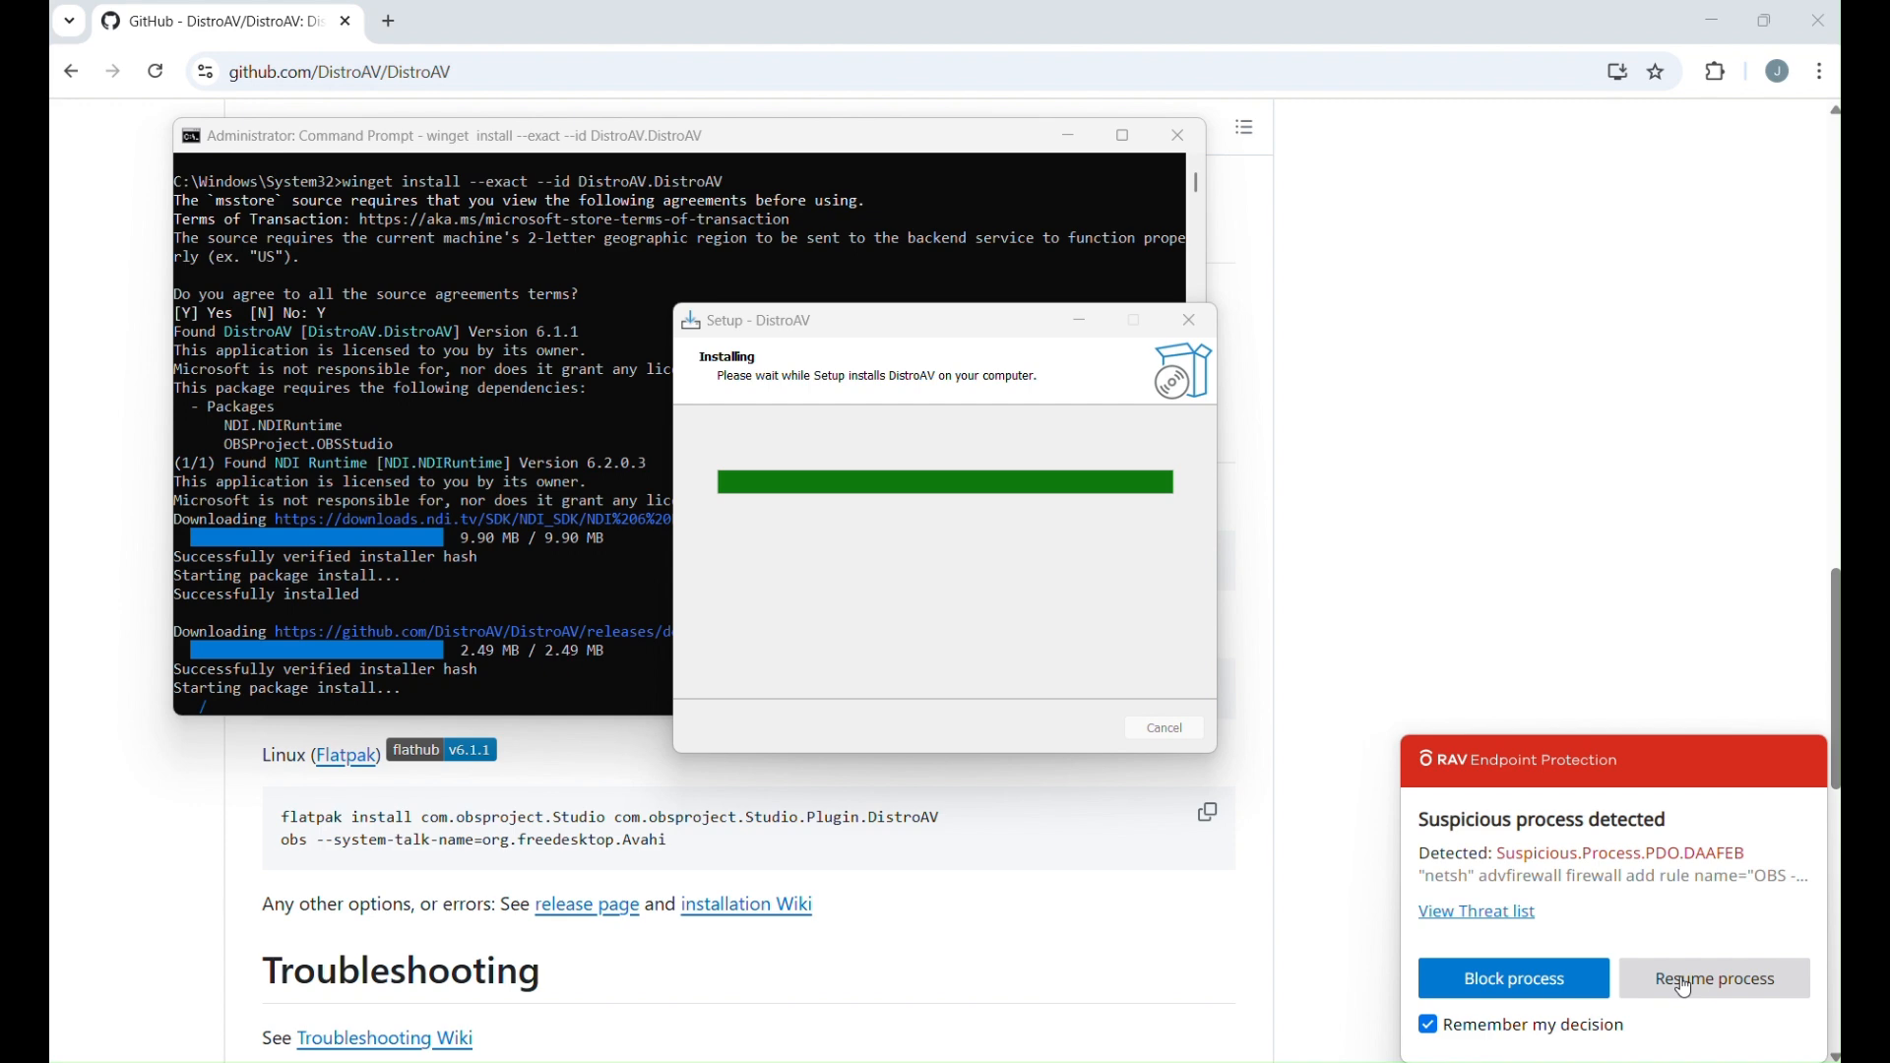
Mark the flagged netsh firewall process as trusted in RAV Endpoint Protection, resume it, and close the antivirus window.
{"action": "left_click", "coordinate": [1516, 918]}
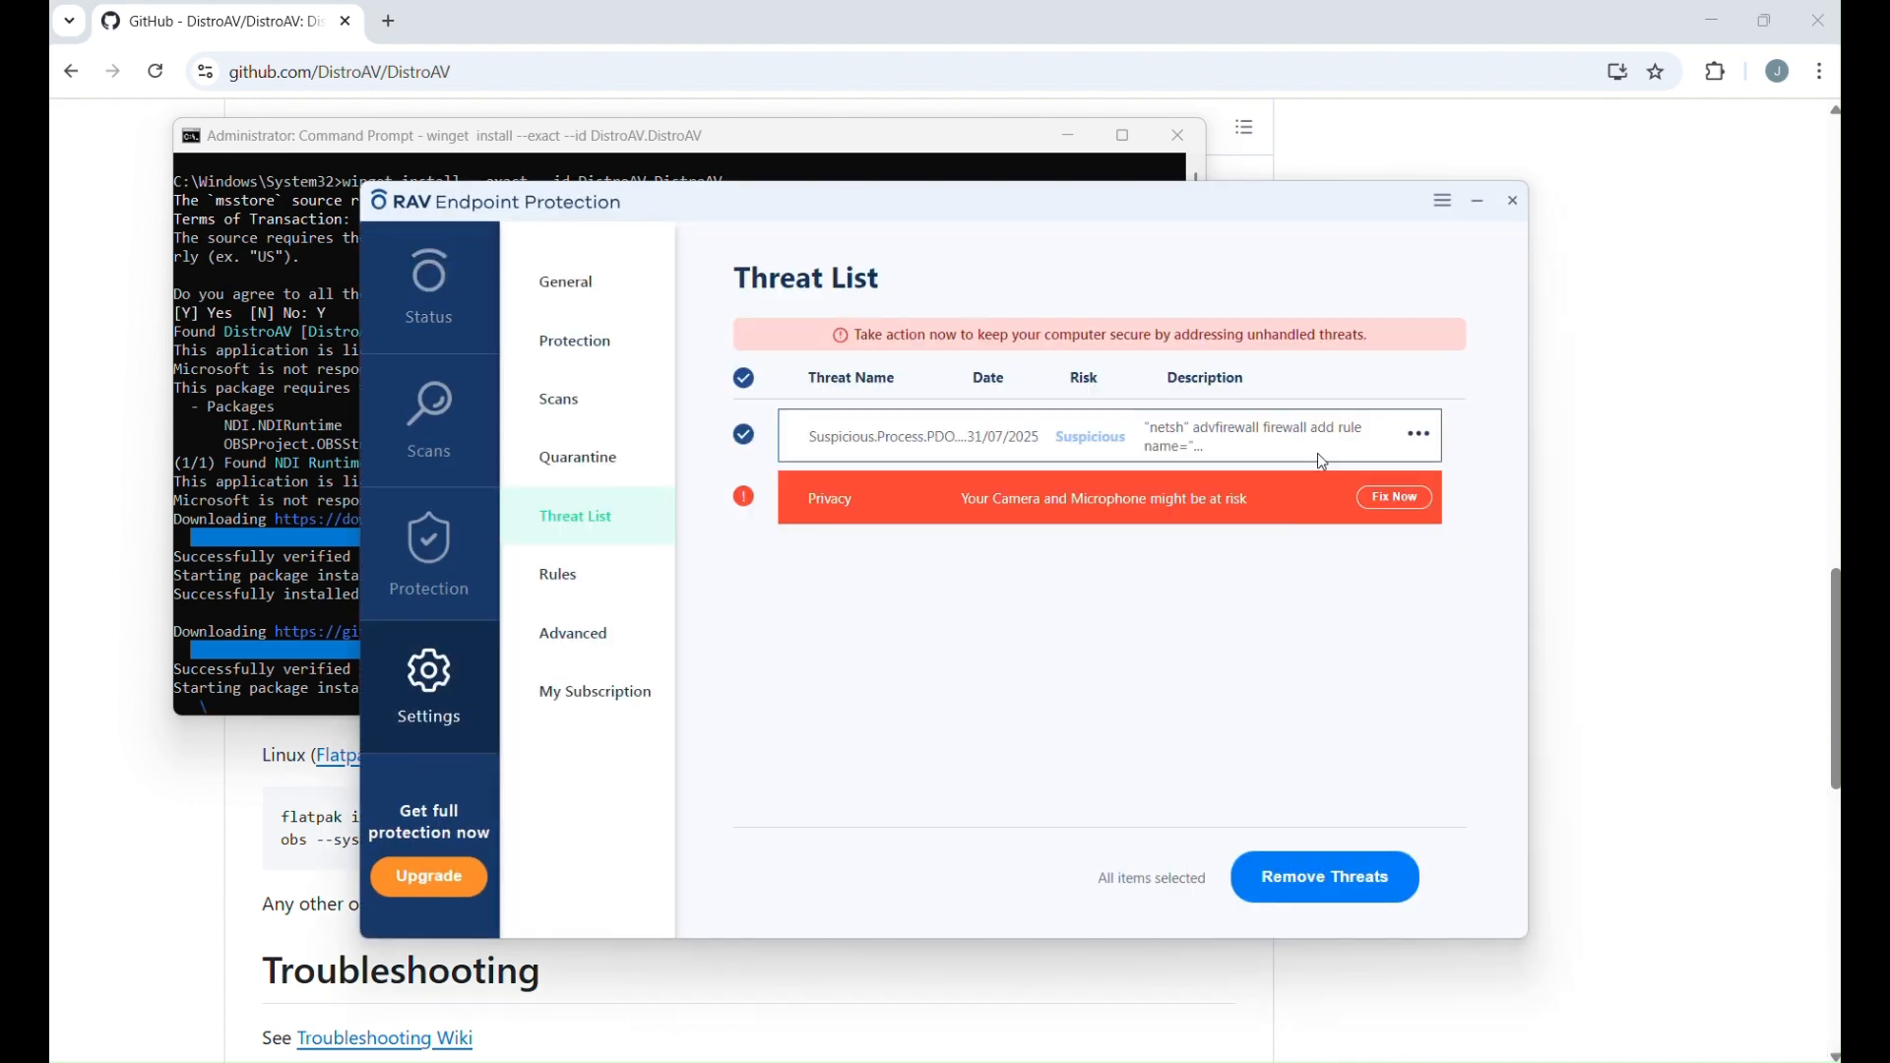
{"action": "left_click", "coordinate": [1420, 434]}
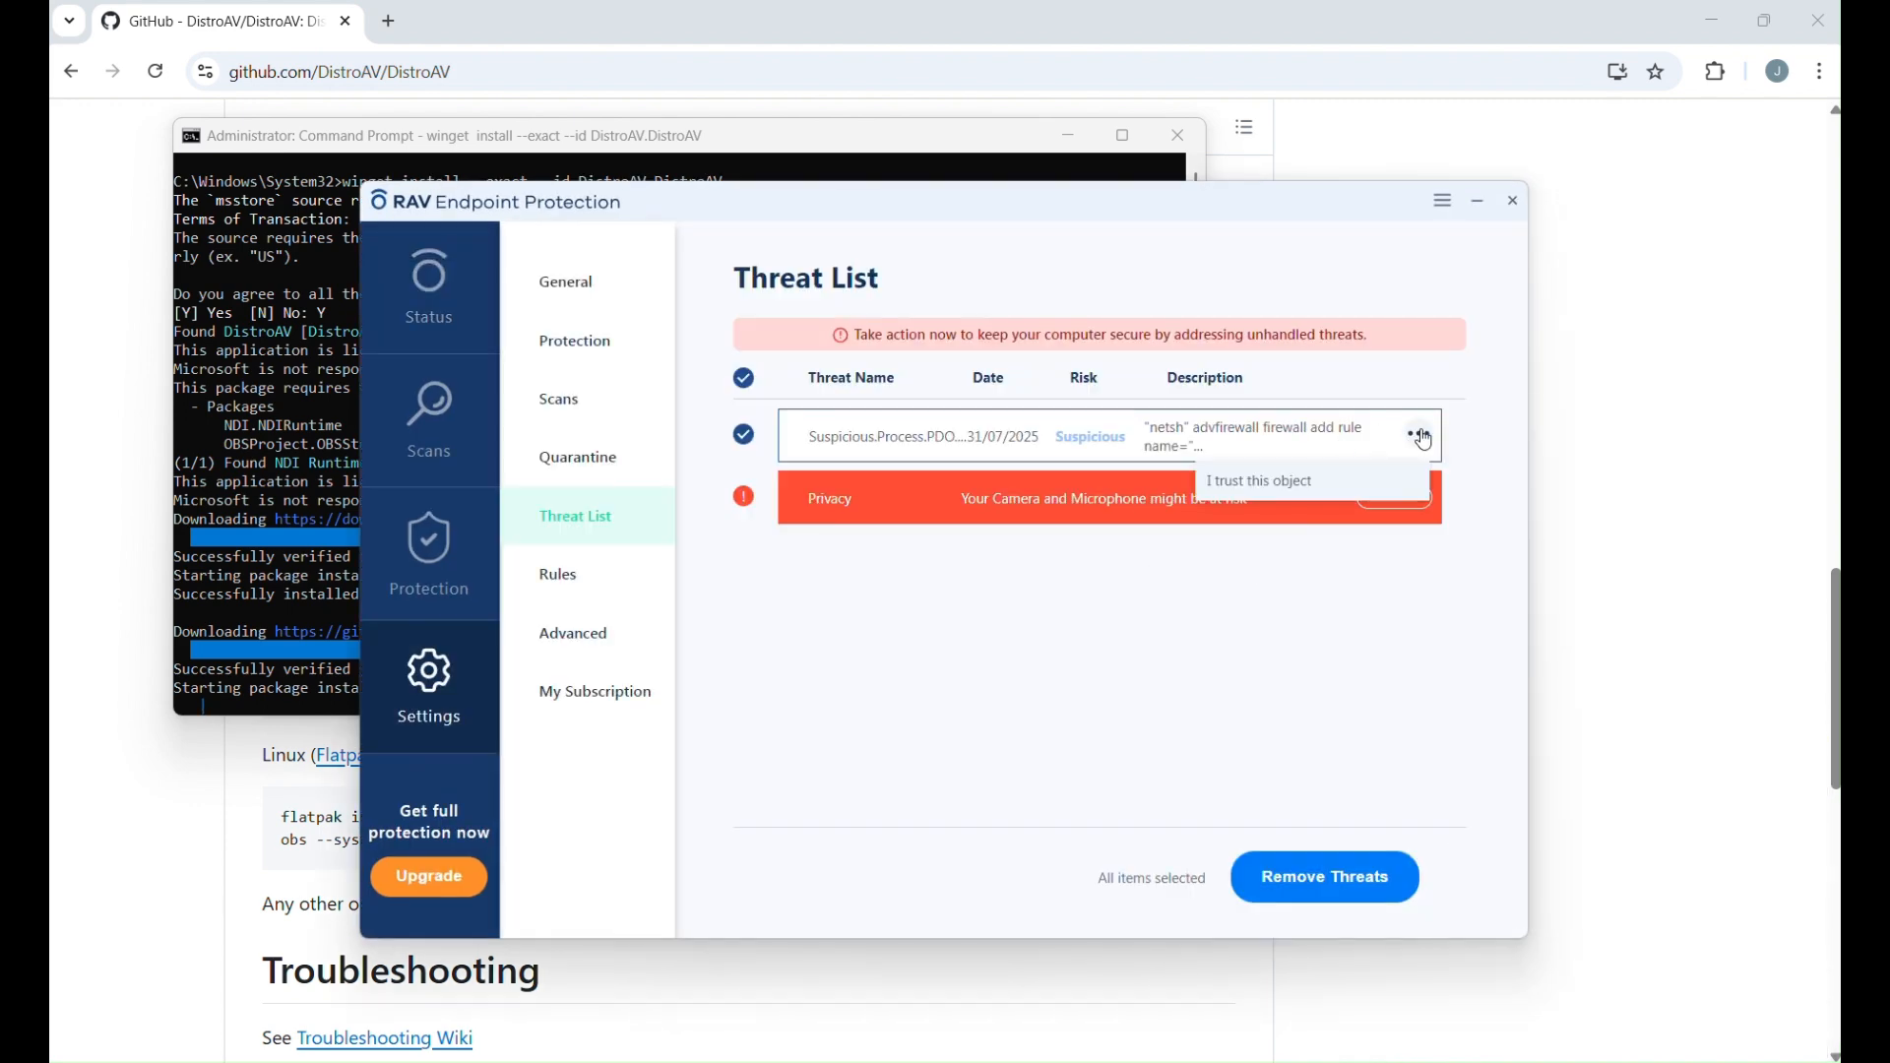
{"action": "left_click", "coordinate": [1295, 484]}
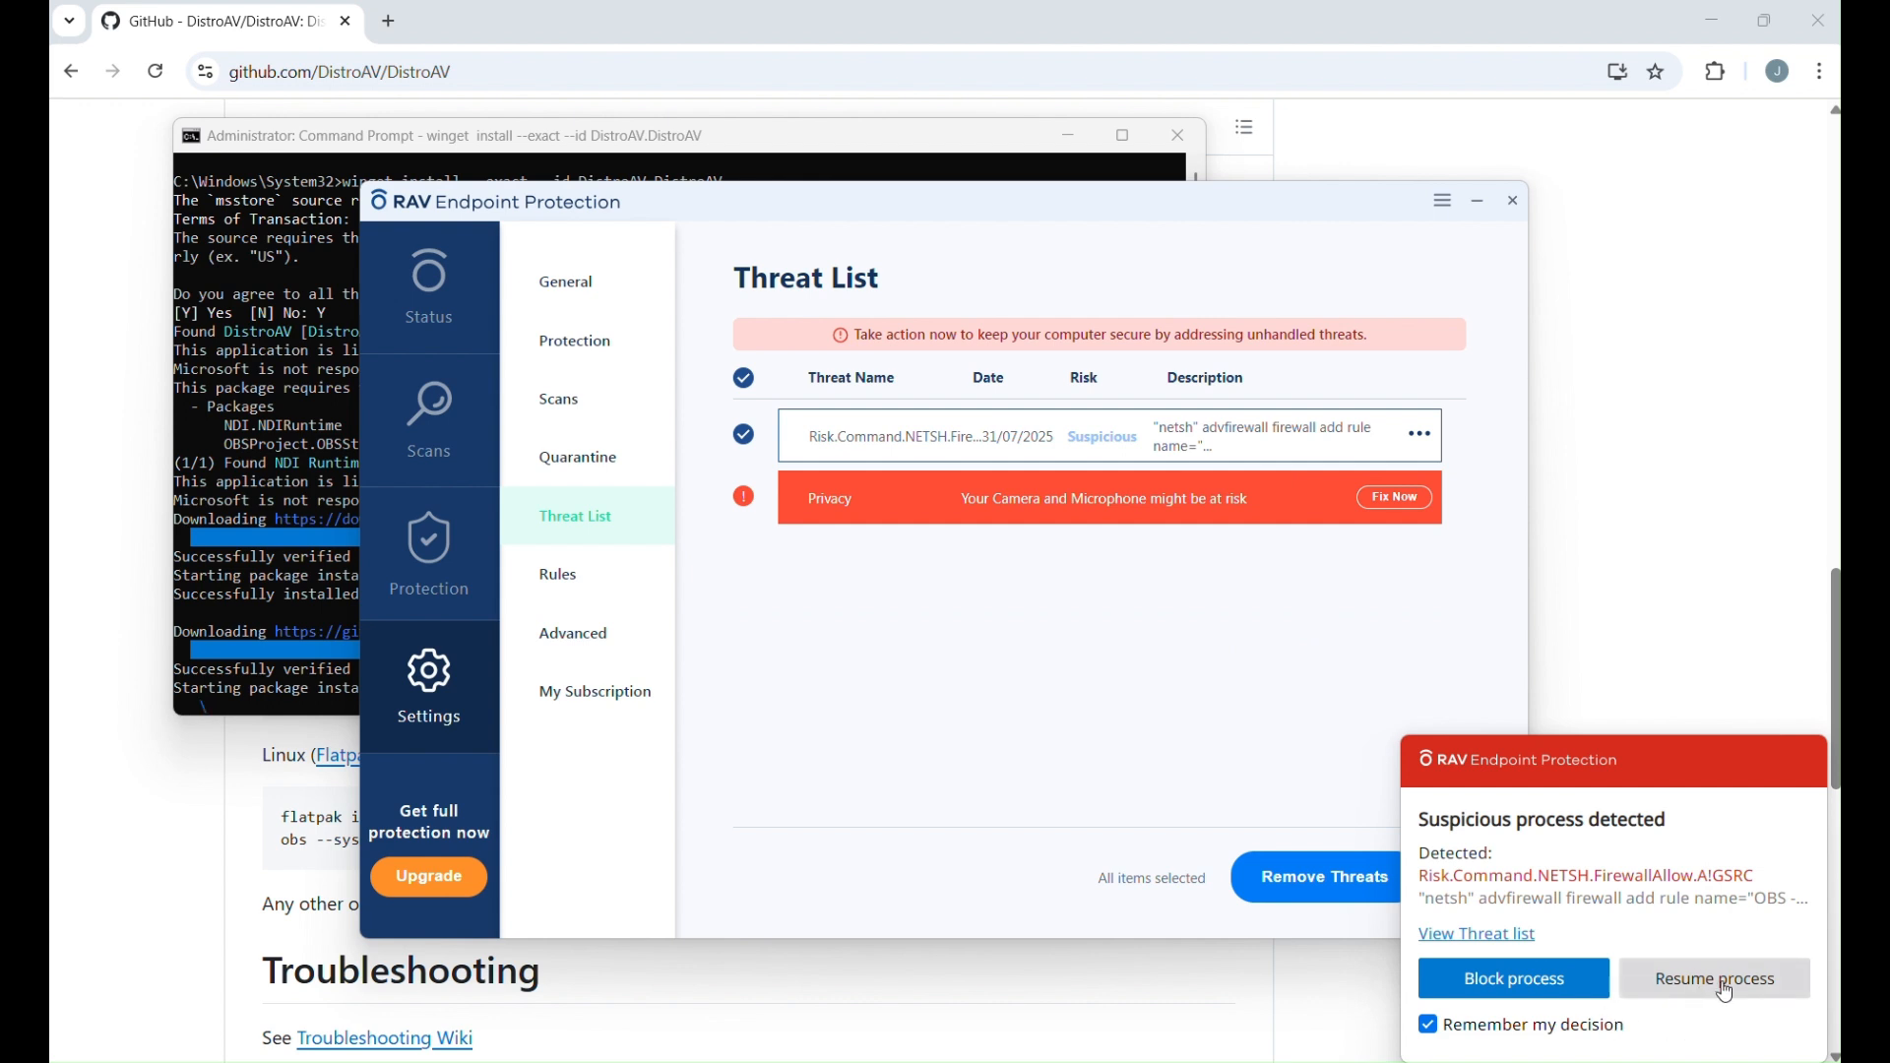
{"action": "left_click", "coordinate": [1725, 986]}
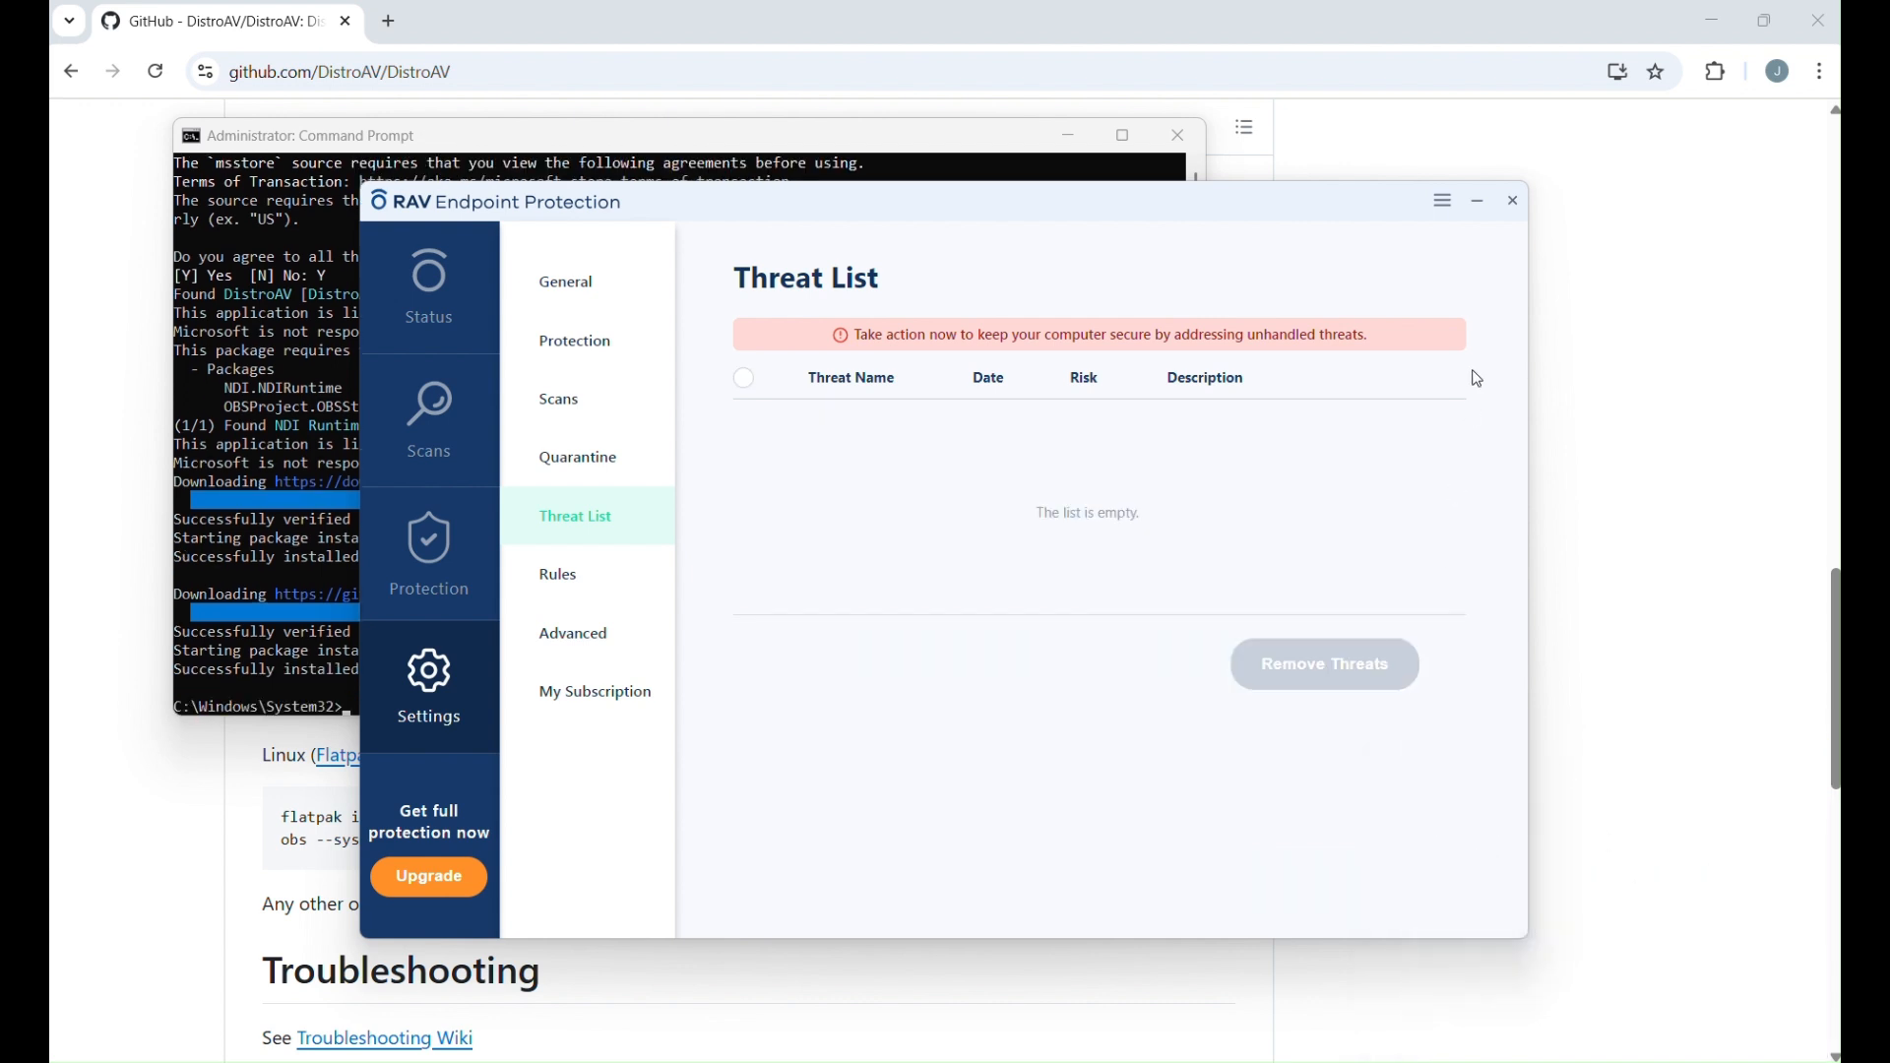
{"action": "left_click", "coordinate": [1517, 203]}
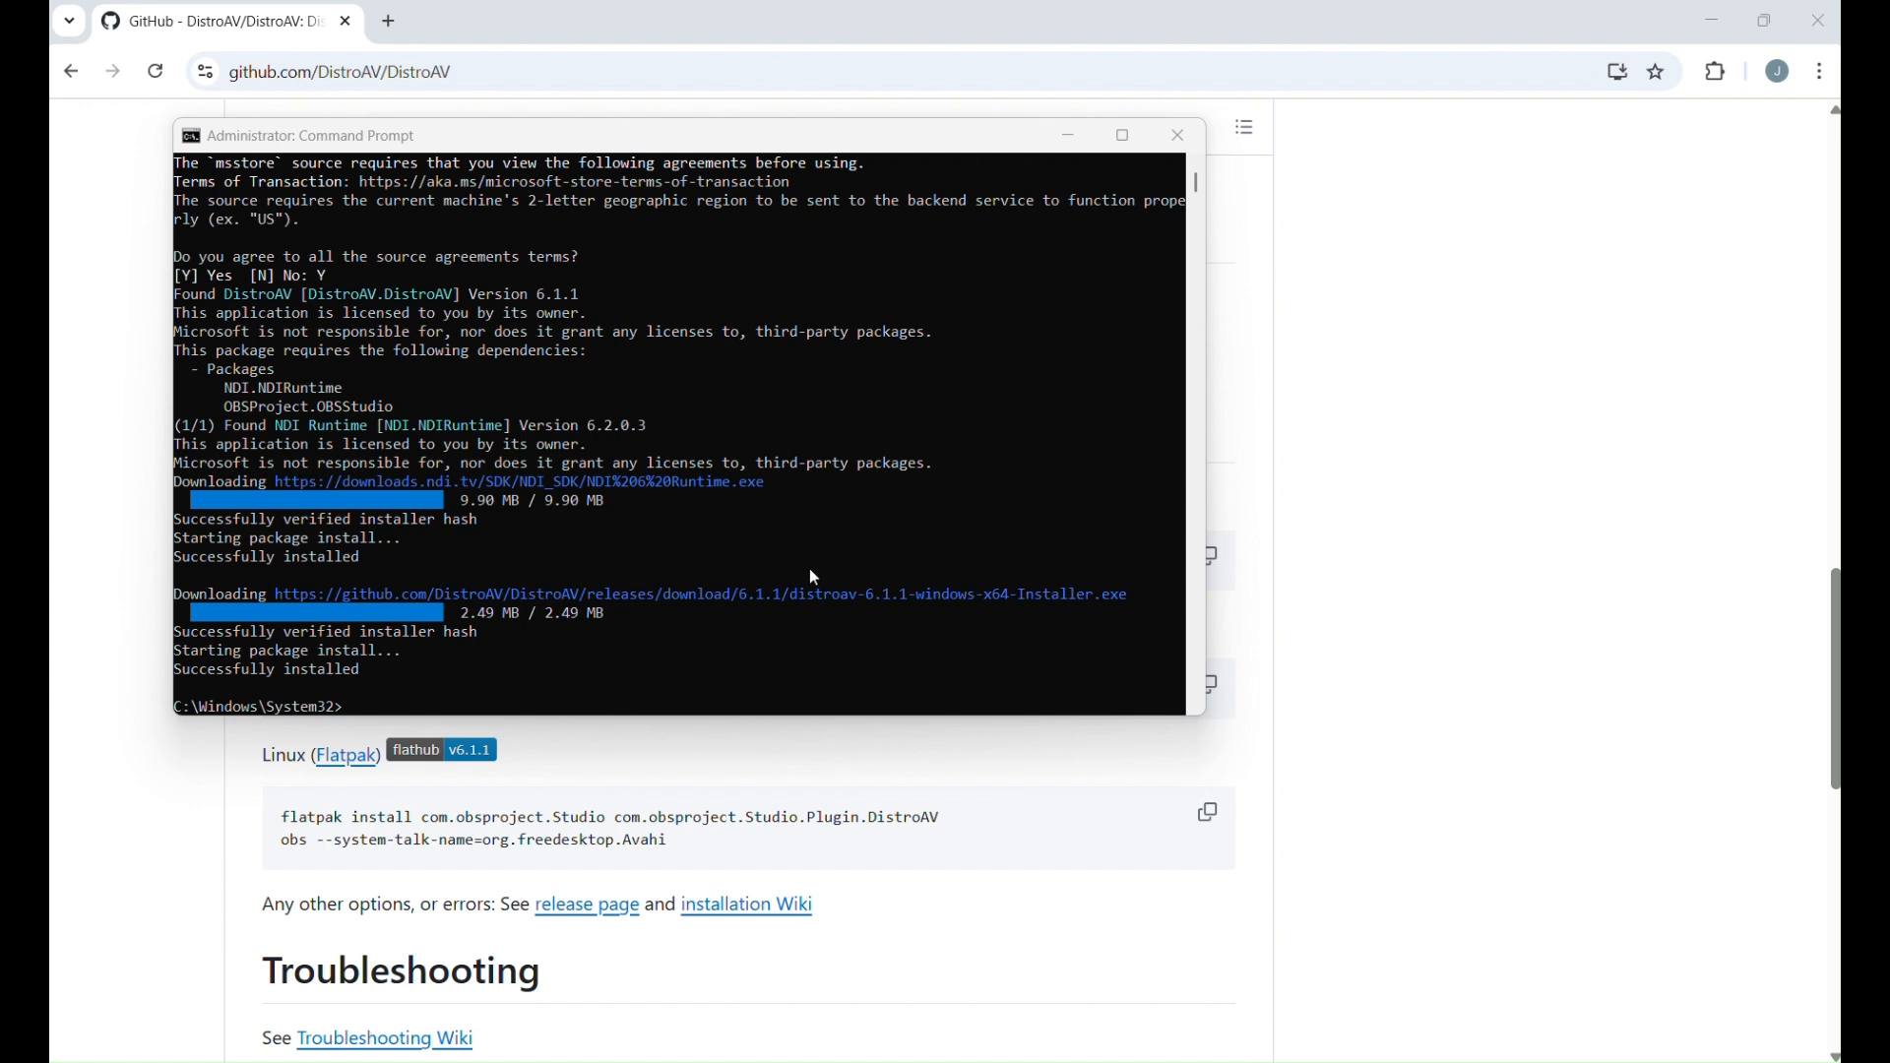
Launch OBS Studio from the Start search.
{"action": "key", "text": "super"}
{"action": "type", "text": "obs Studio"}
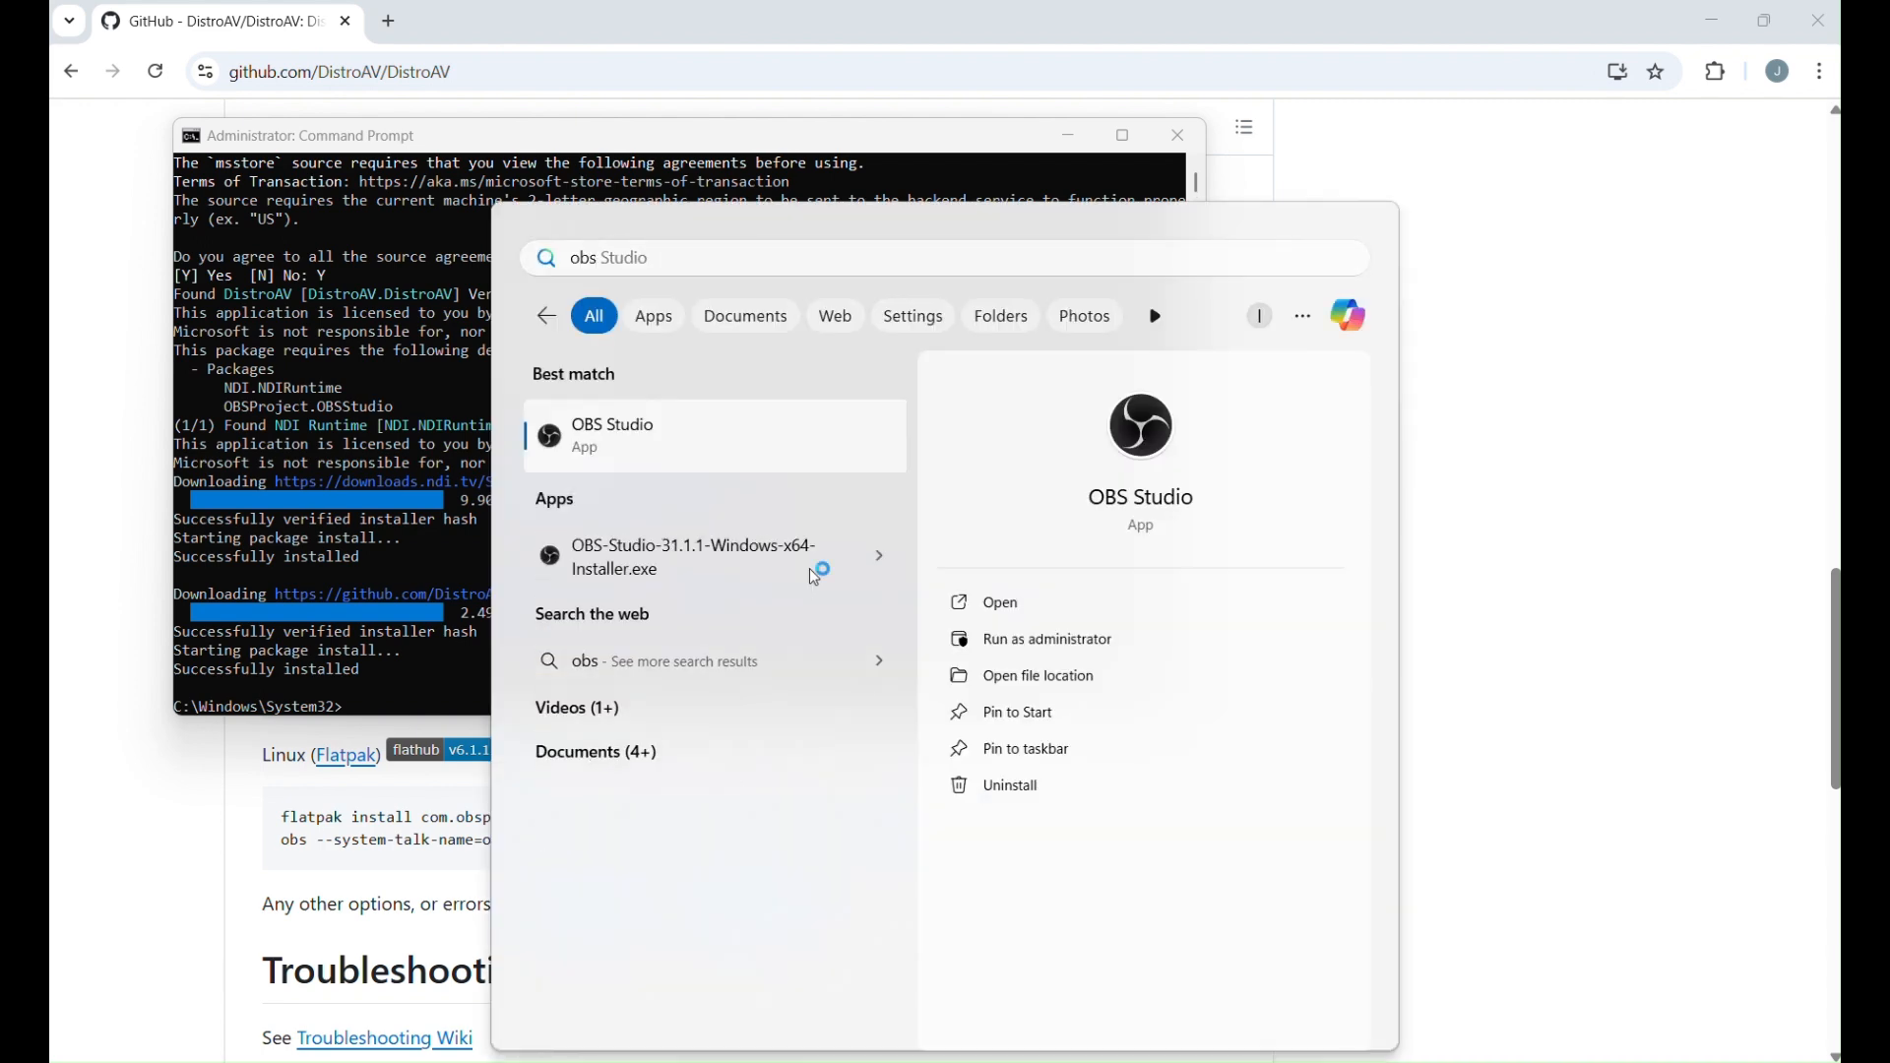
{"action": "key", "text": "Return"}
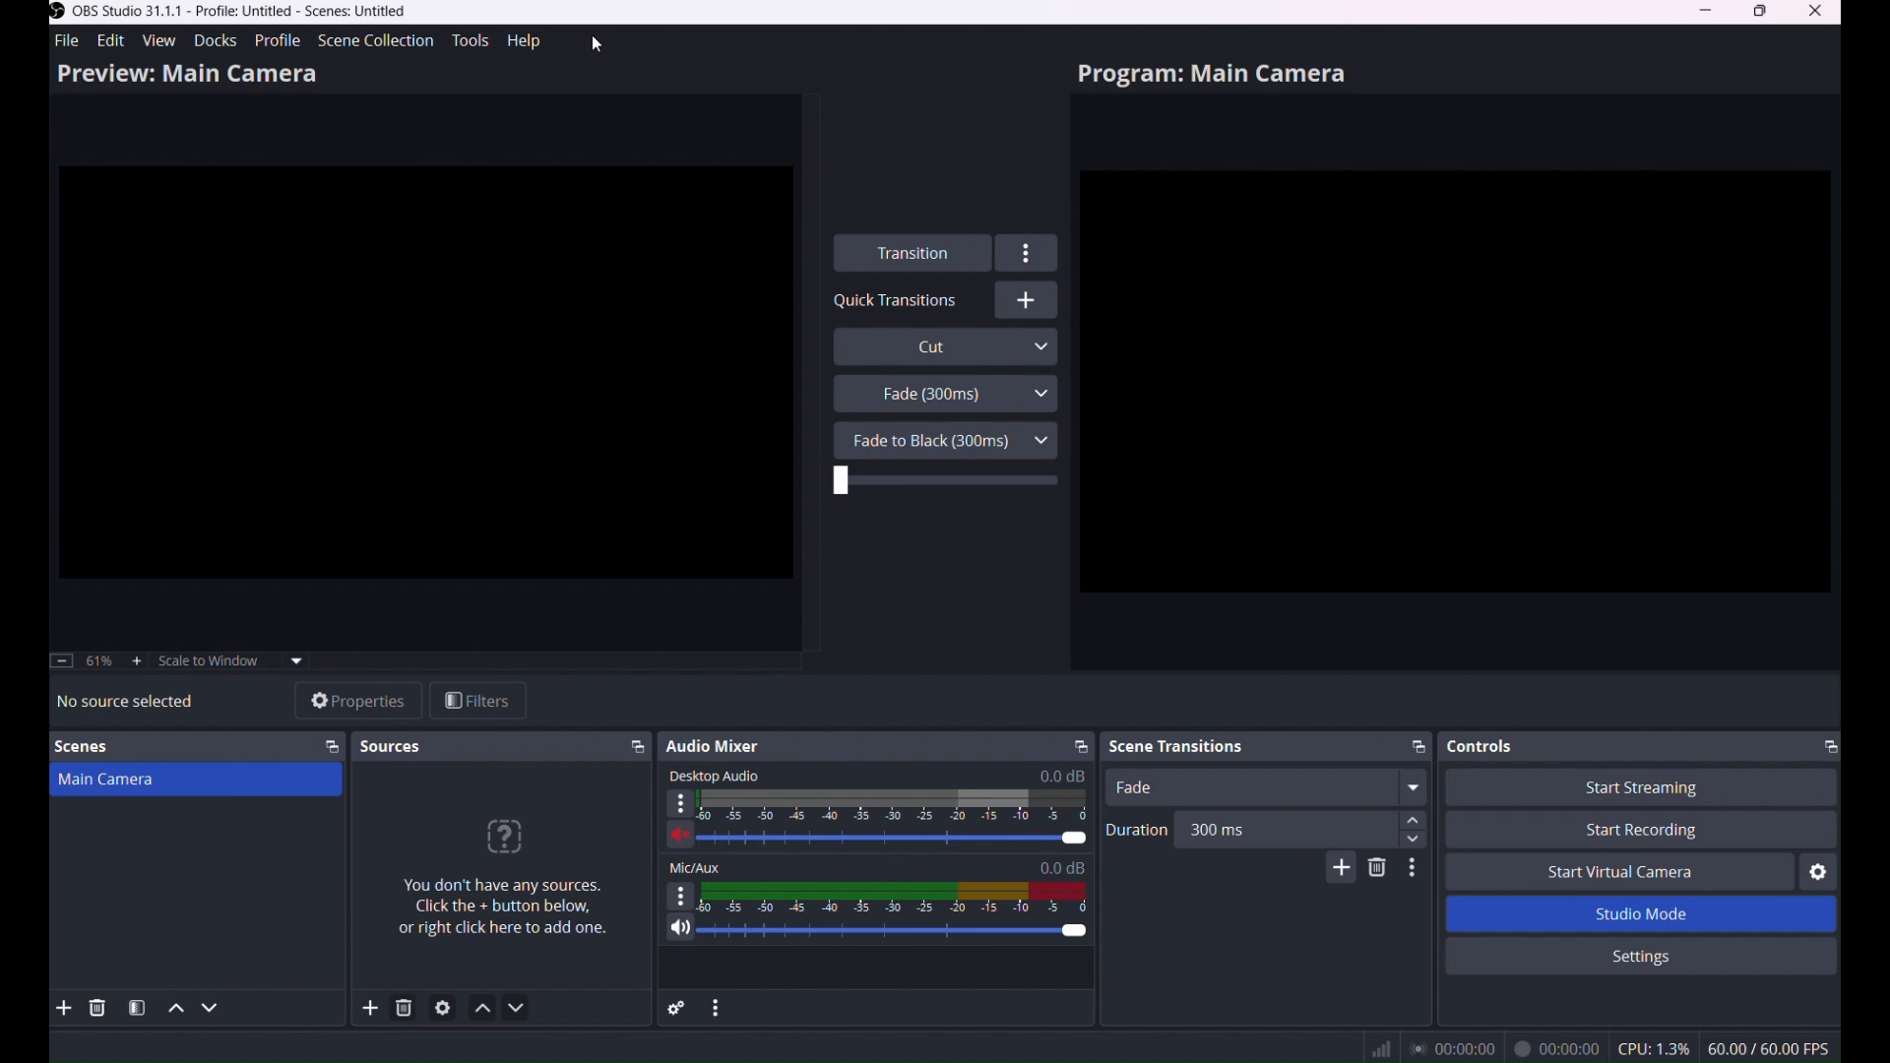
Open DistroAV NDI Settings, rename the Main Output to OBS-TEST followed by the user's name, and confirm.
{"action": "left_click", "coordinate": [471, 40]}
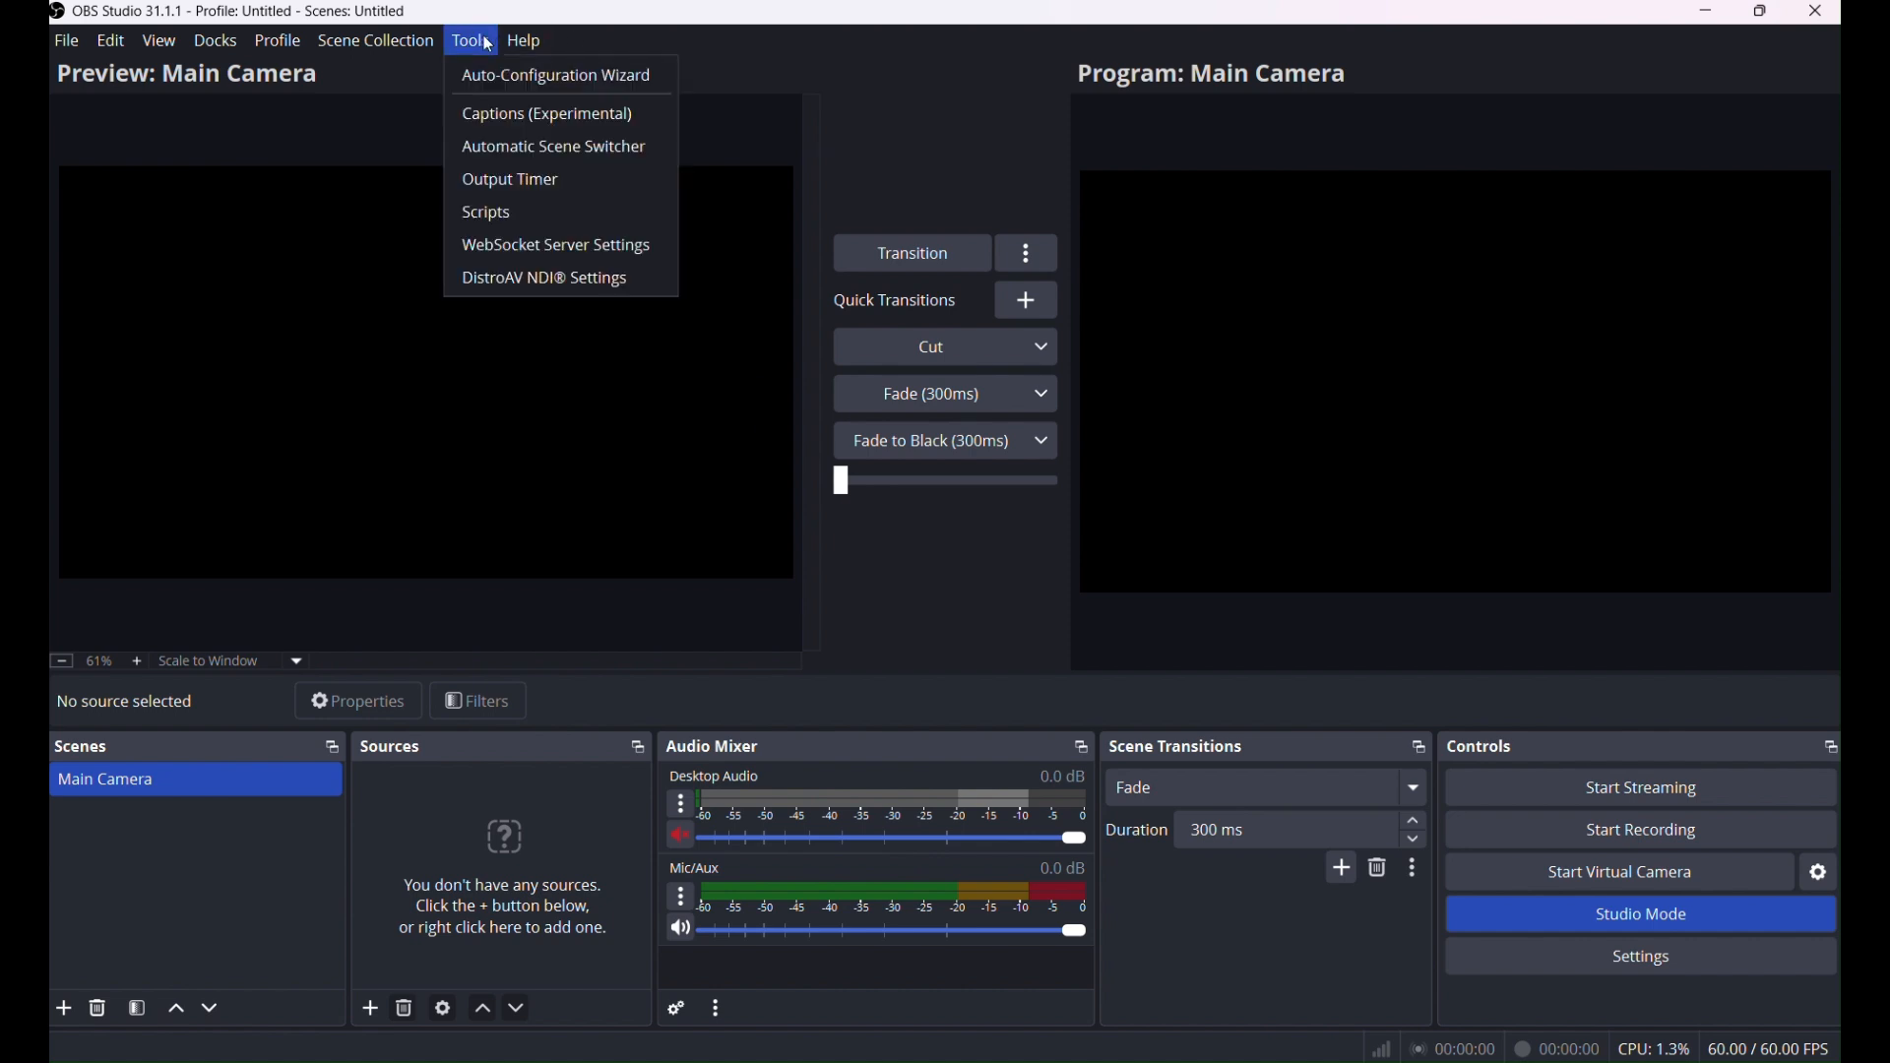
{"action": "left_click", "coordinate": [586, 279]}
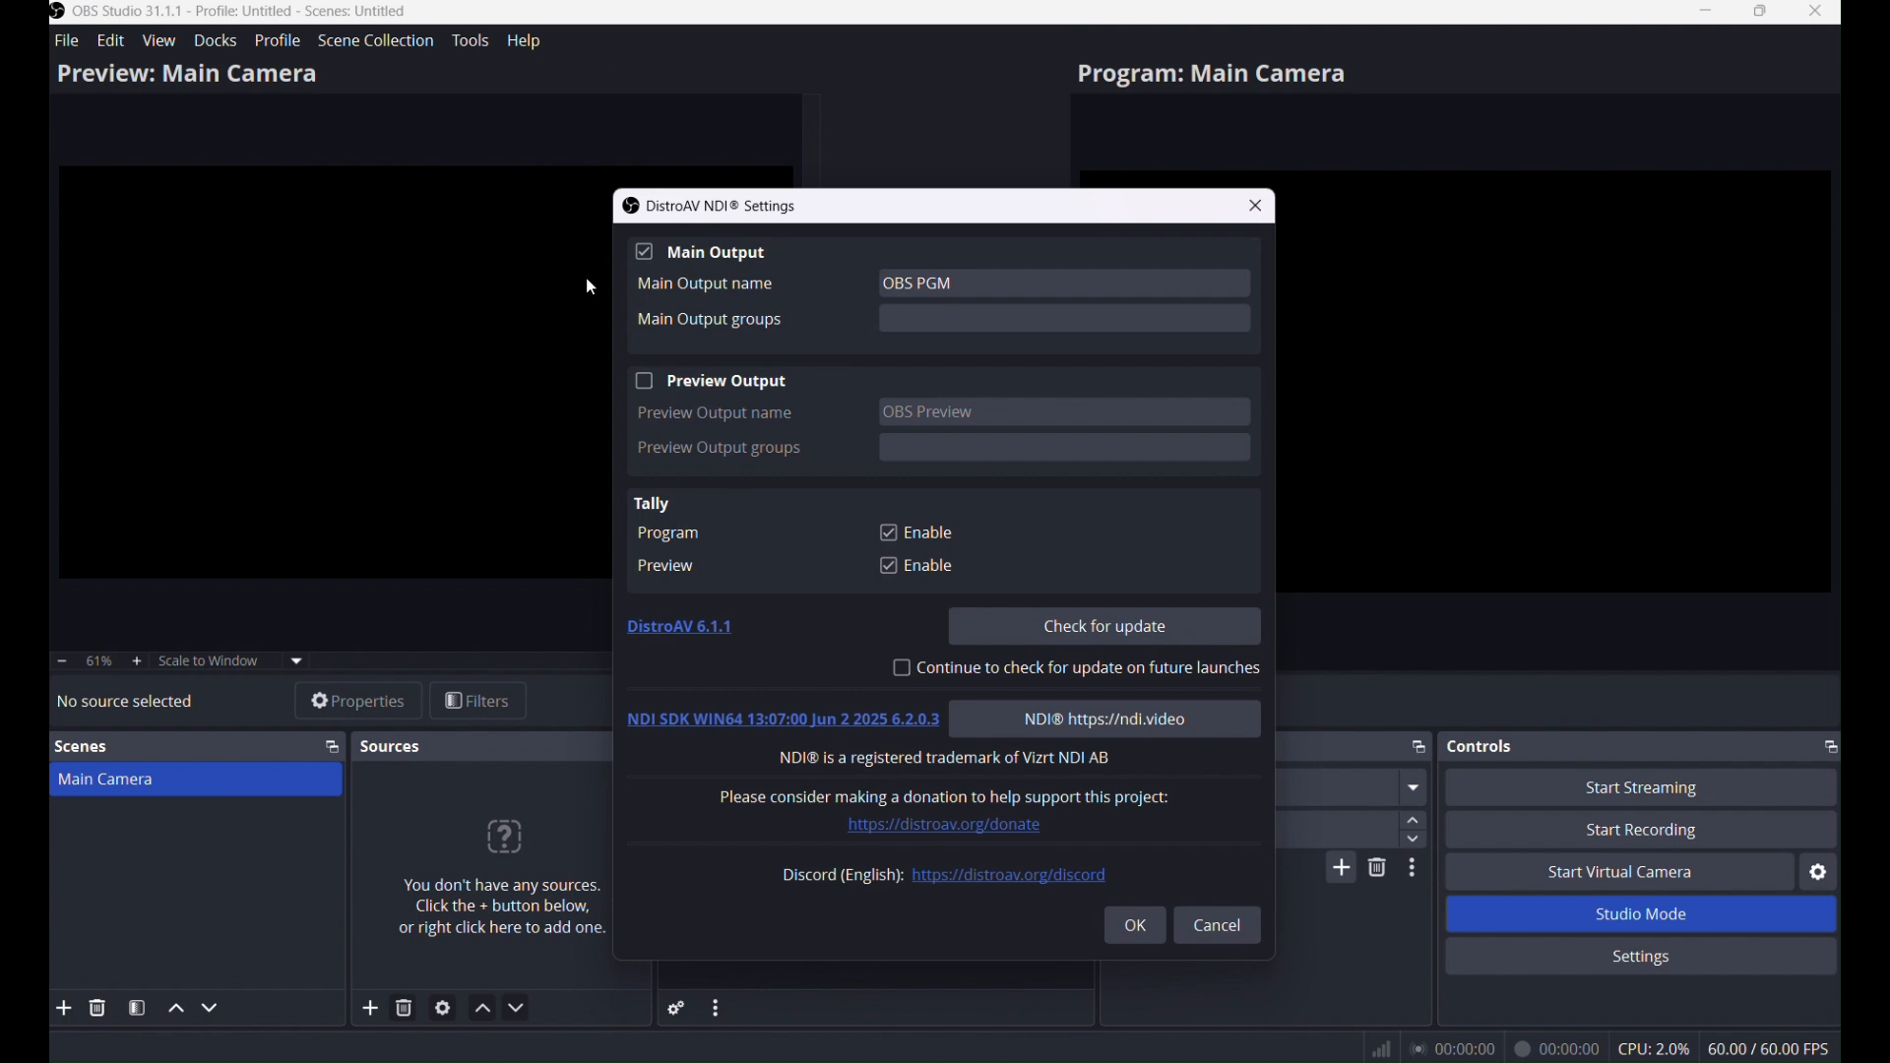
{"action": "left_click", "coordinate": [649, 255]}
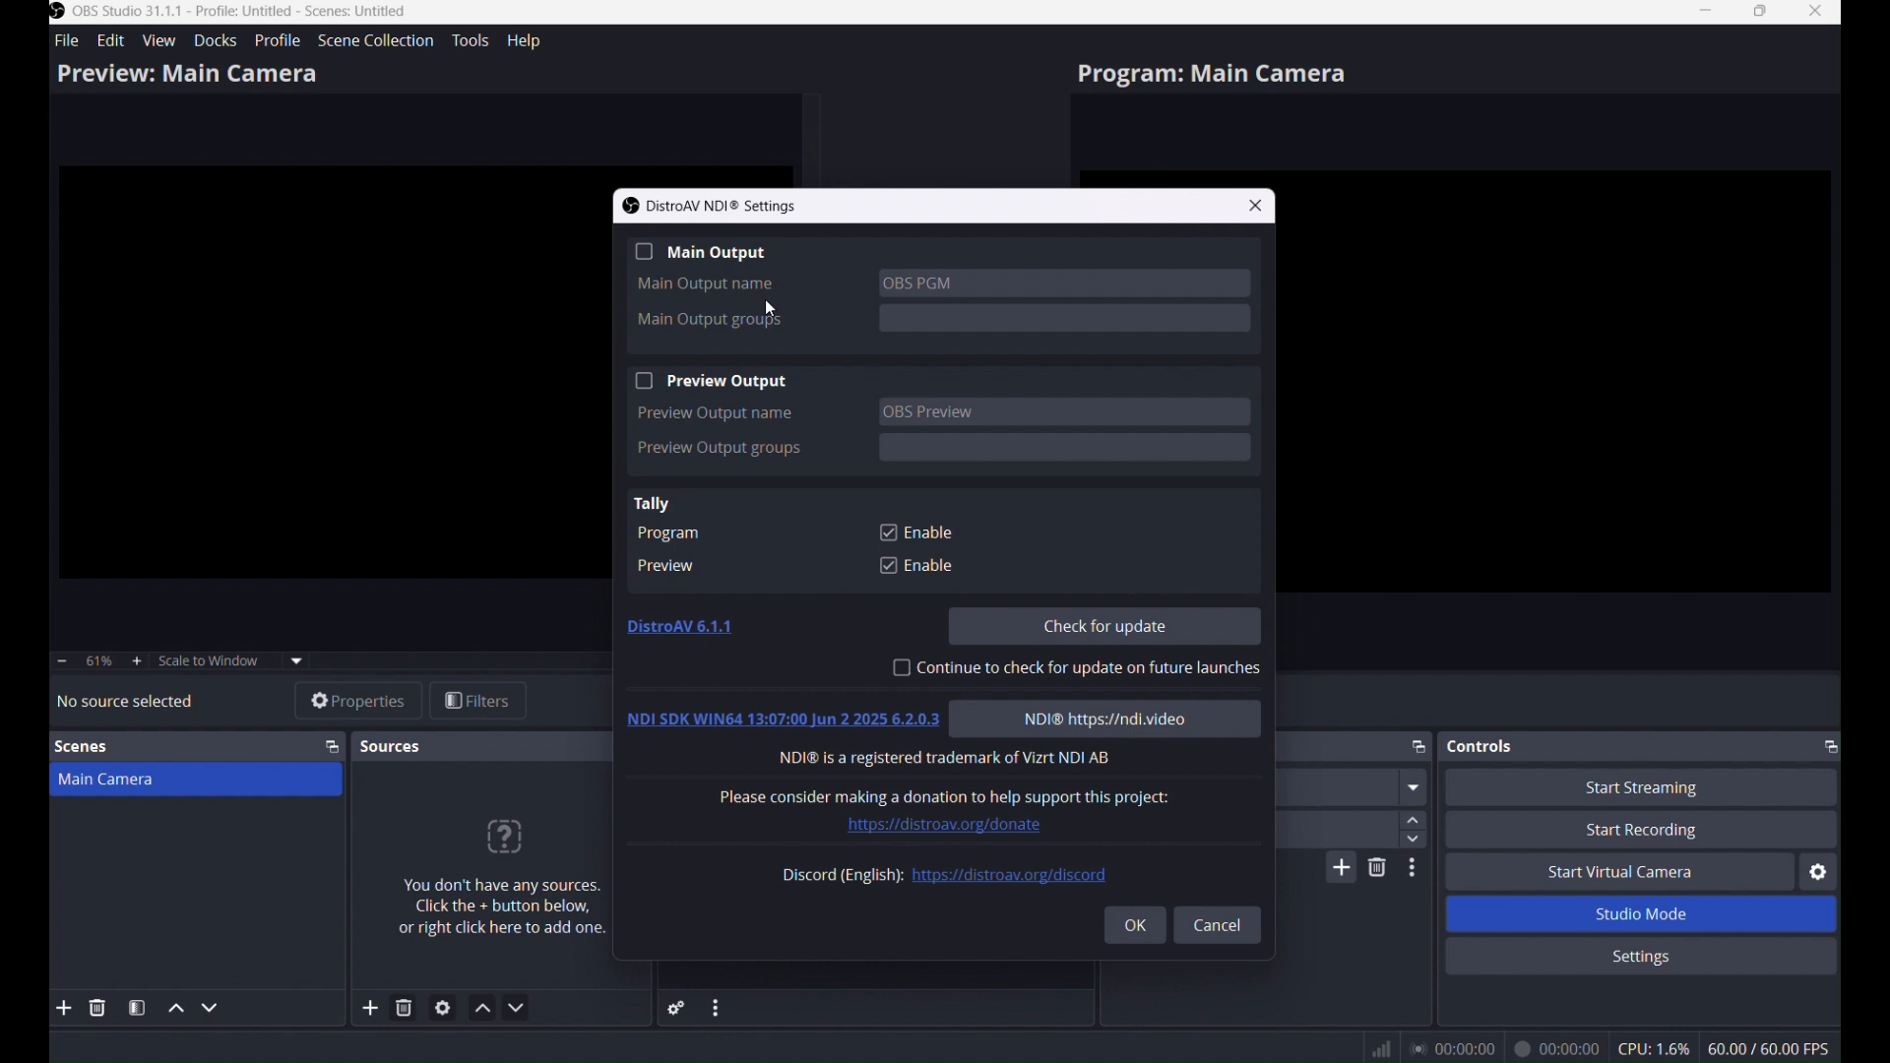
{"action": "left_click", "coordinate": [646, 254]}
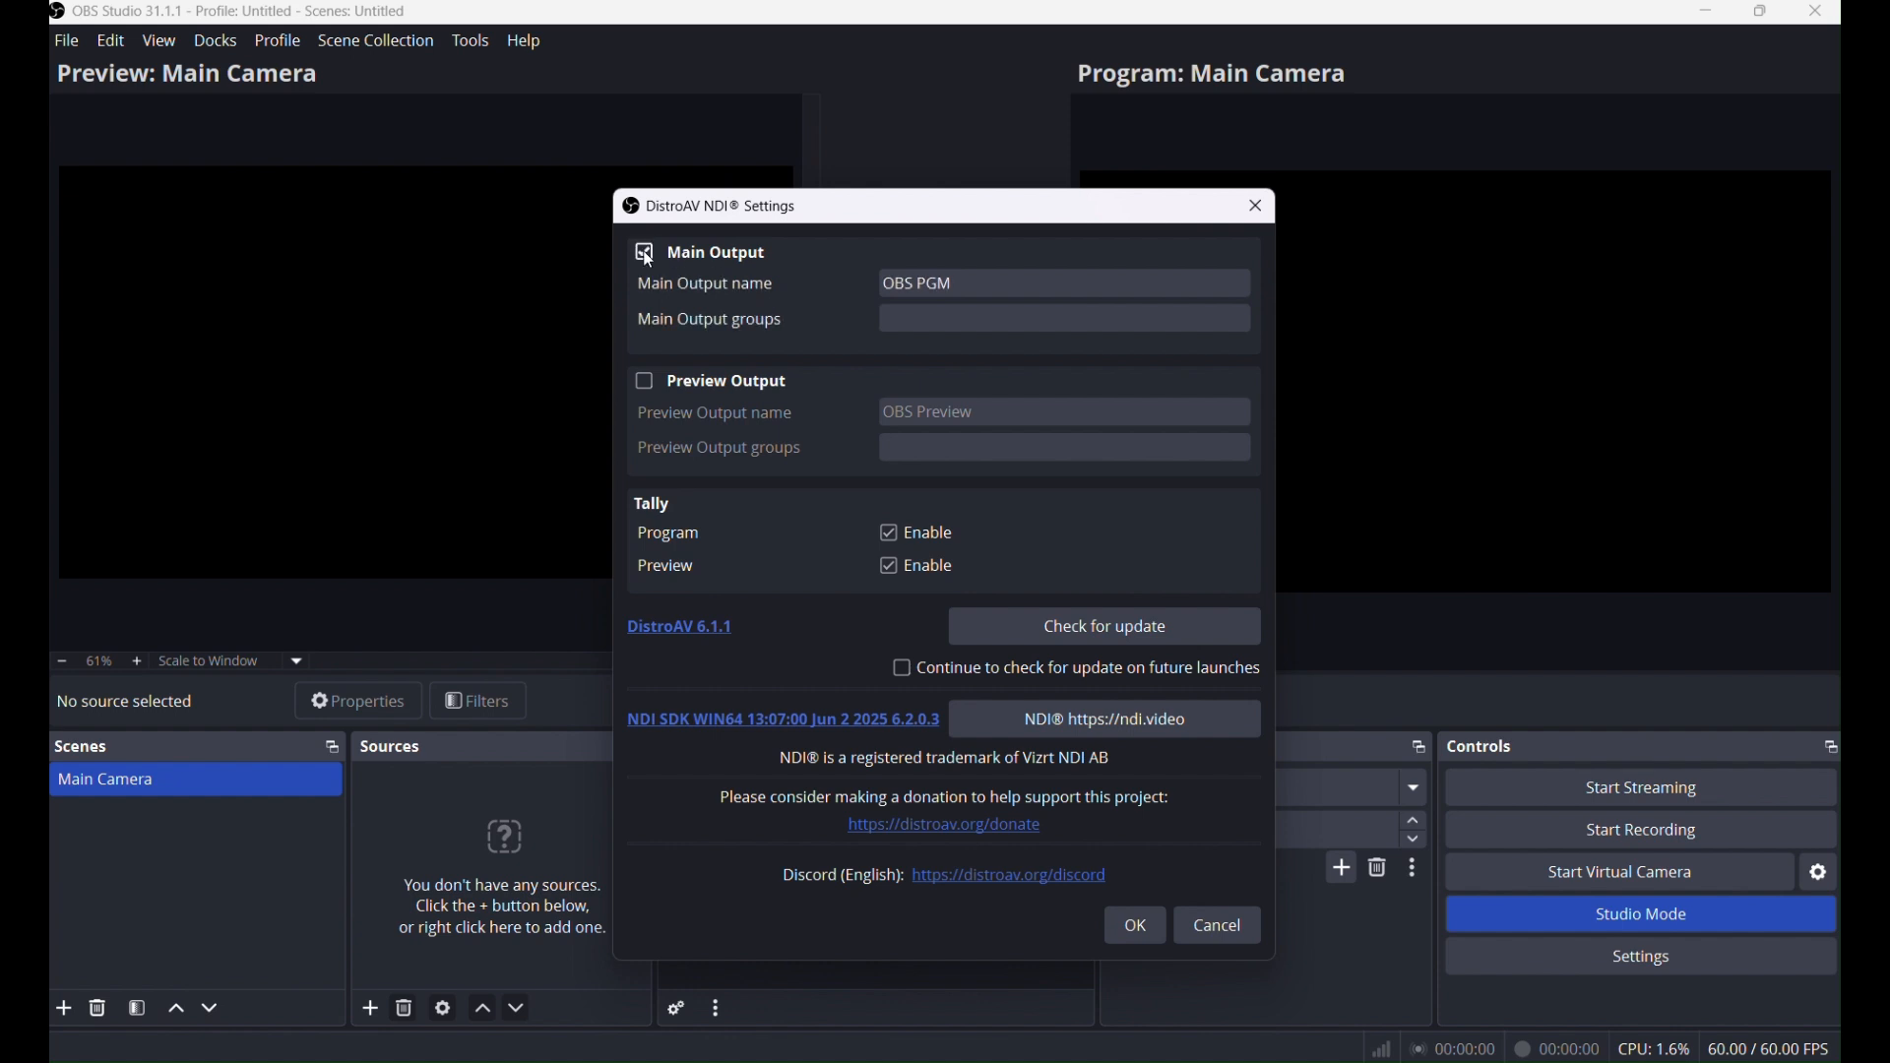
{"action": "left_click", "coordinate": [960, 285]}
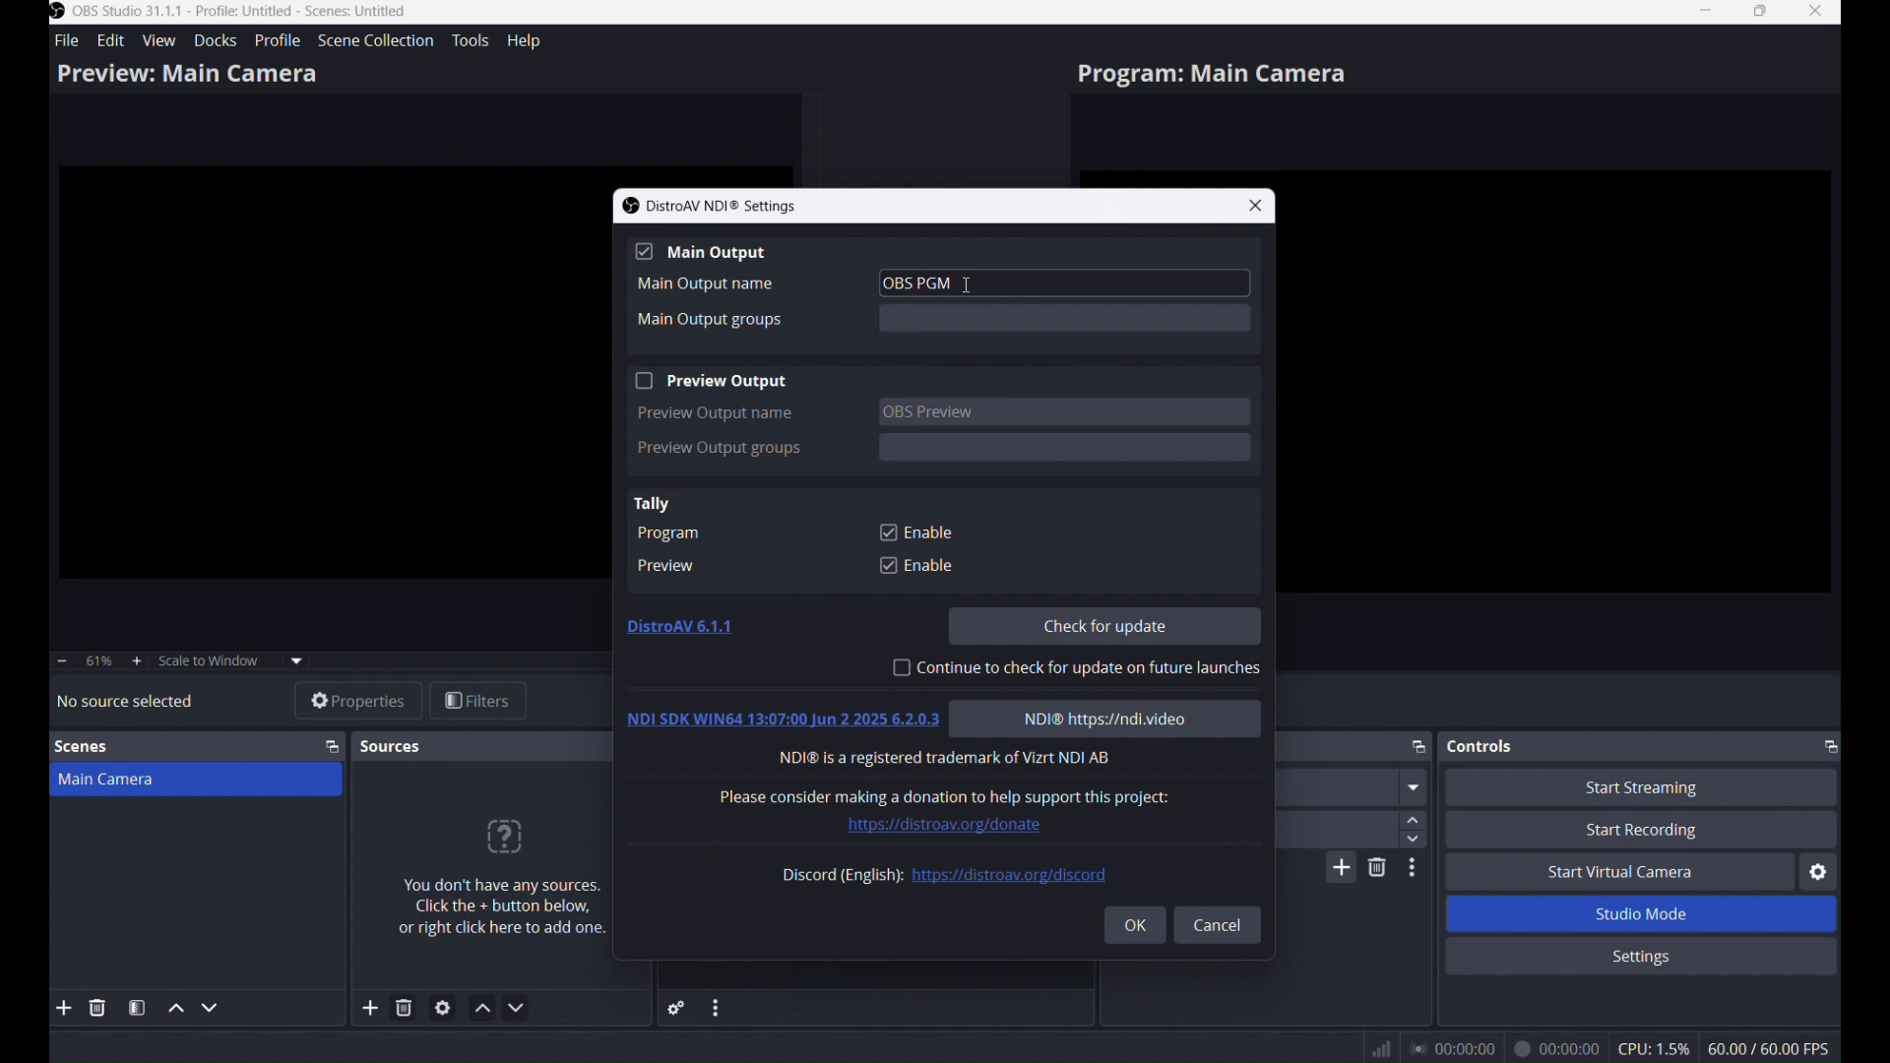
{"action": "left_click", "coordinate": [970, 286]}
{"action": "key", "text": "BackSpace"}
{"action": "key", "text": "BackSpace"}
{"action": "key", "text": "BackSpace"}
{"action": "key", "text": "BackSpace"}
{"action": "type", "text": "-TEST-JOSEPH"}
{"action": "left_click", "coordinate": [1116, 259]}
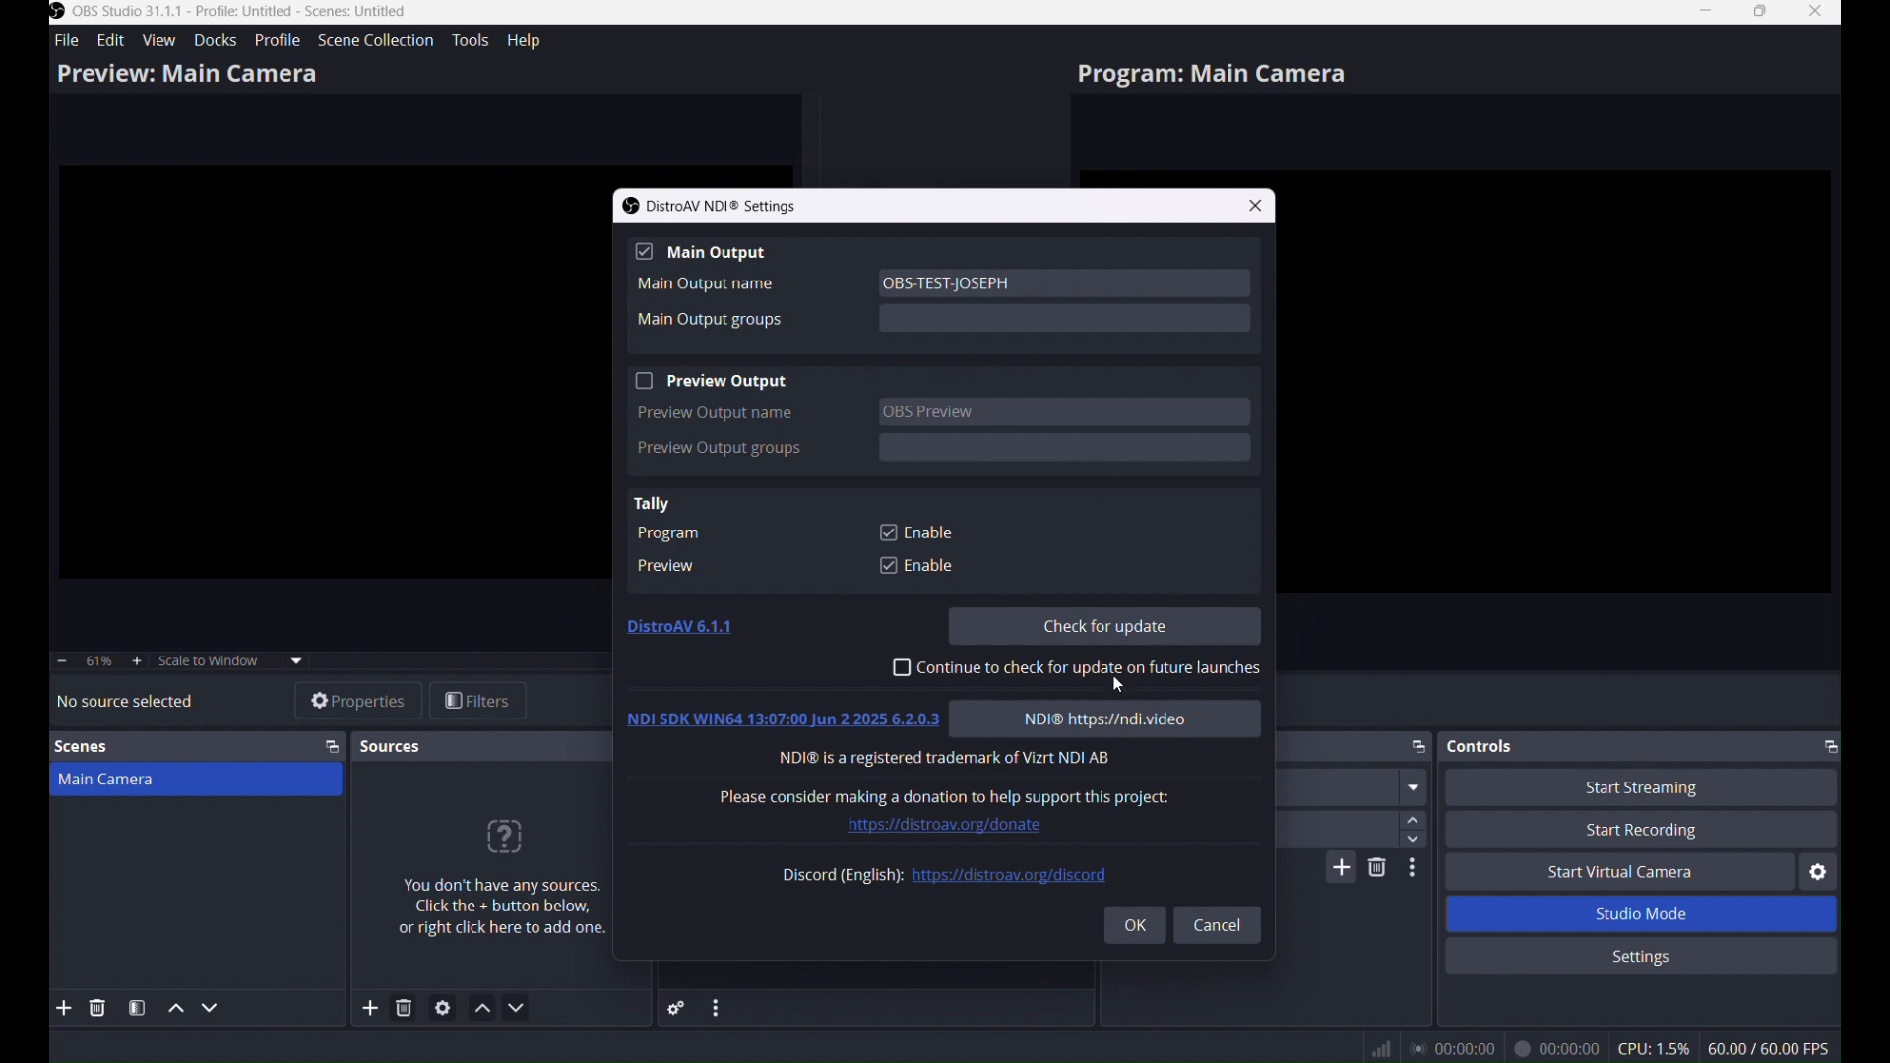
{"action": "left_click", "coordinate": [1144, 927]}
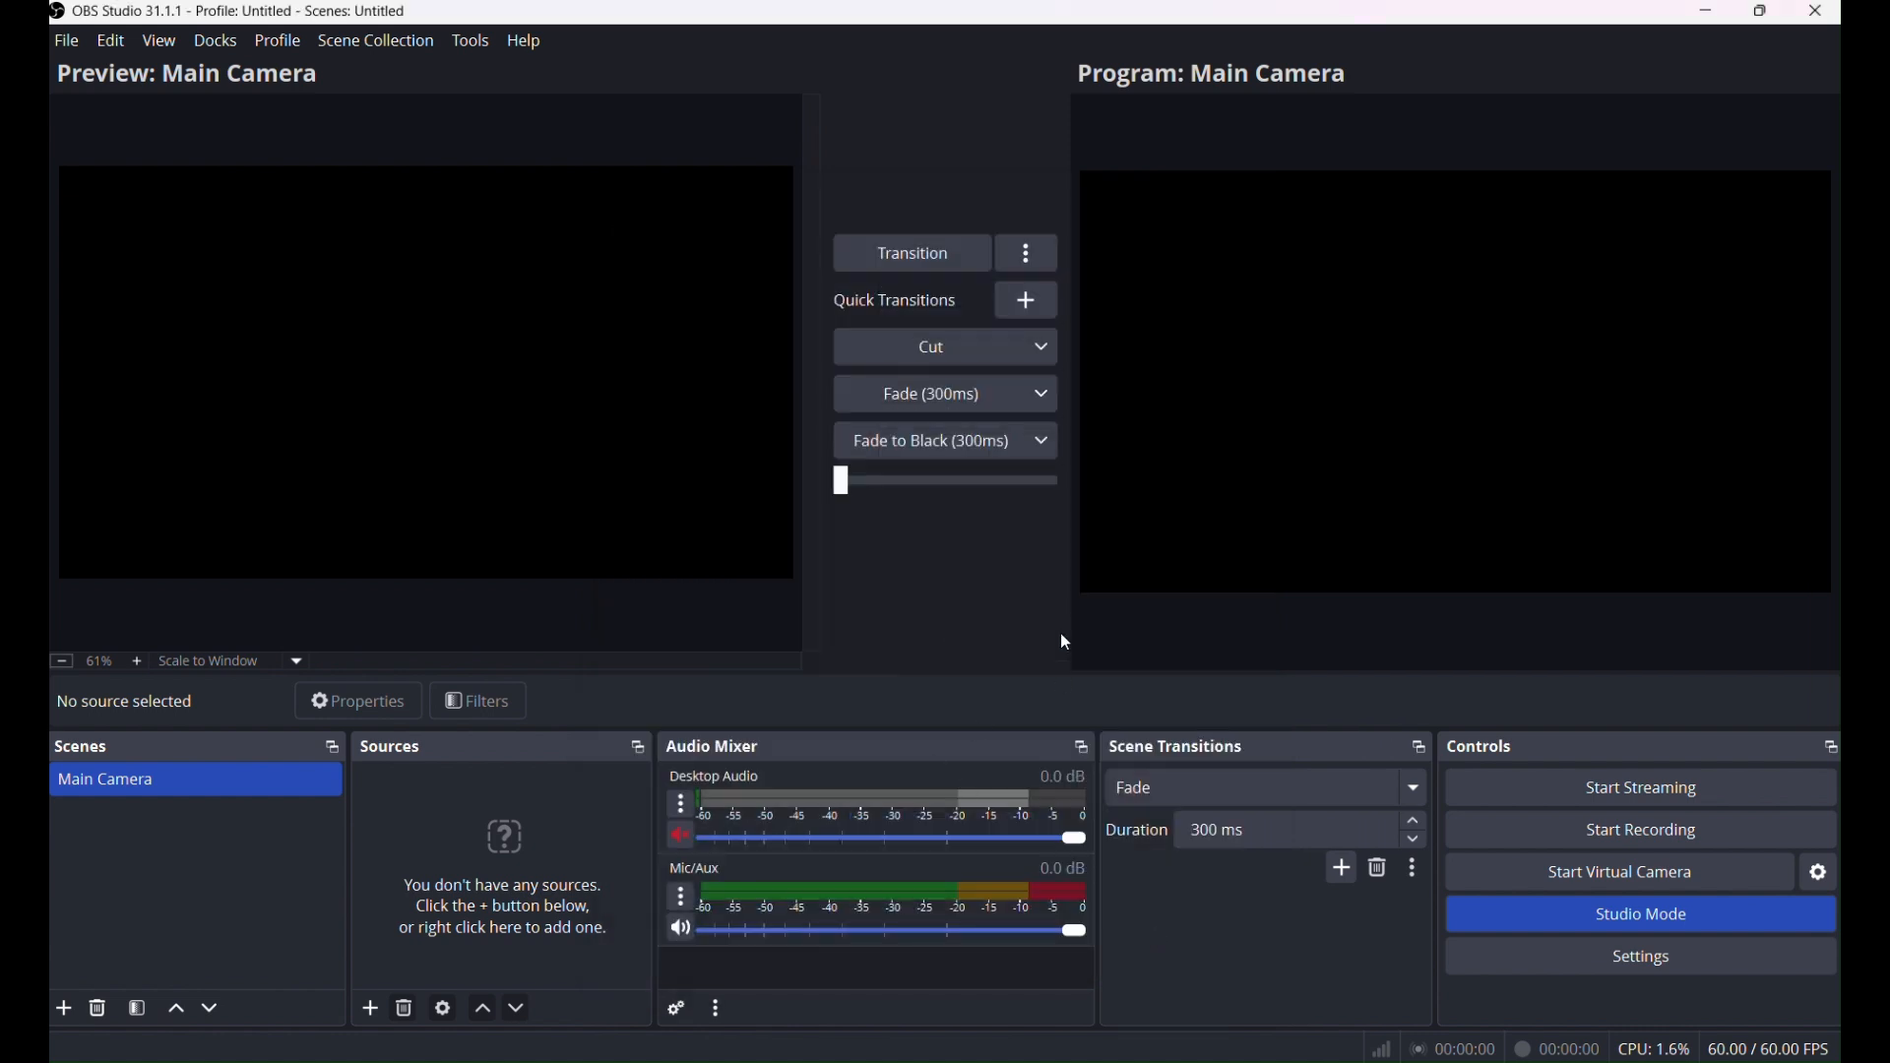
Search Google for FreeShow, open freeshow.app, and download FreeShow for Windows.
{"action": "left_click", "coordinate": [468, 45]}
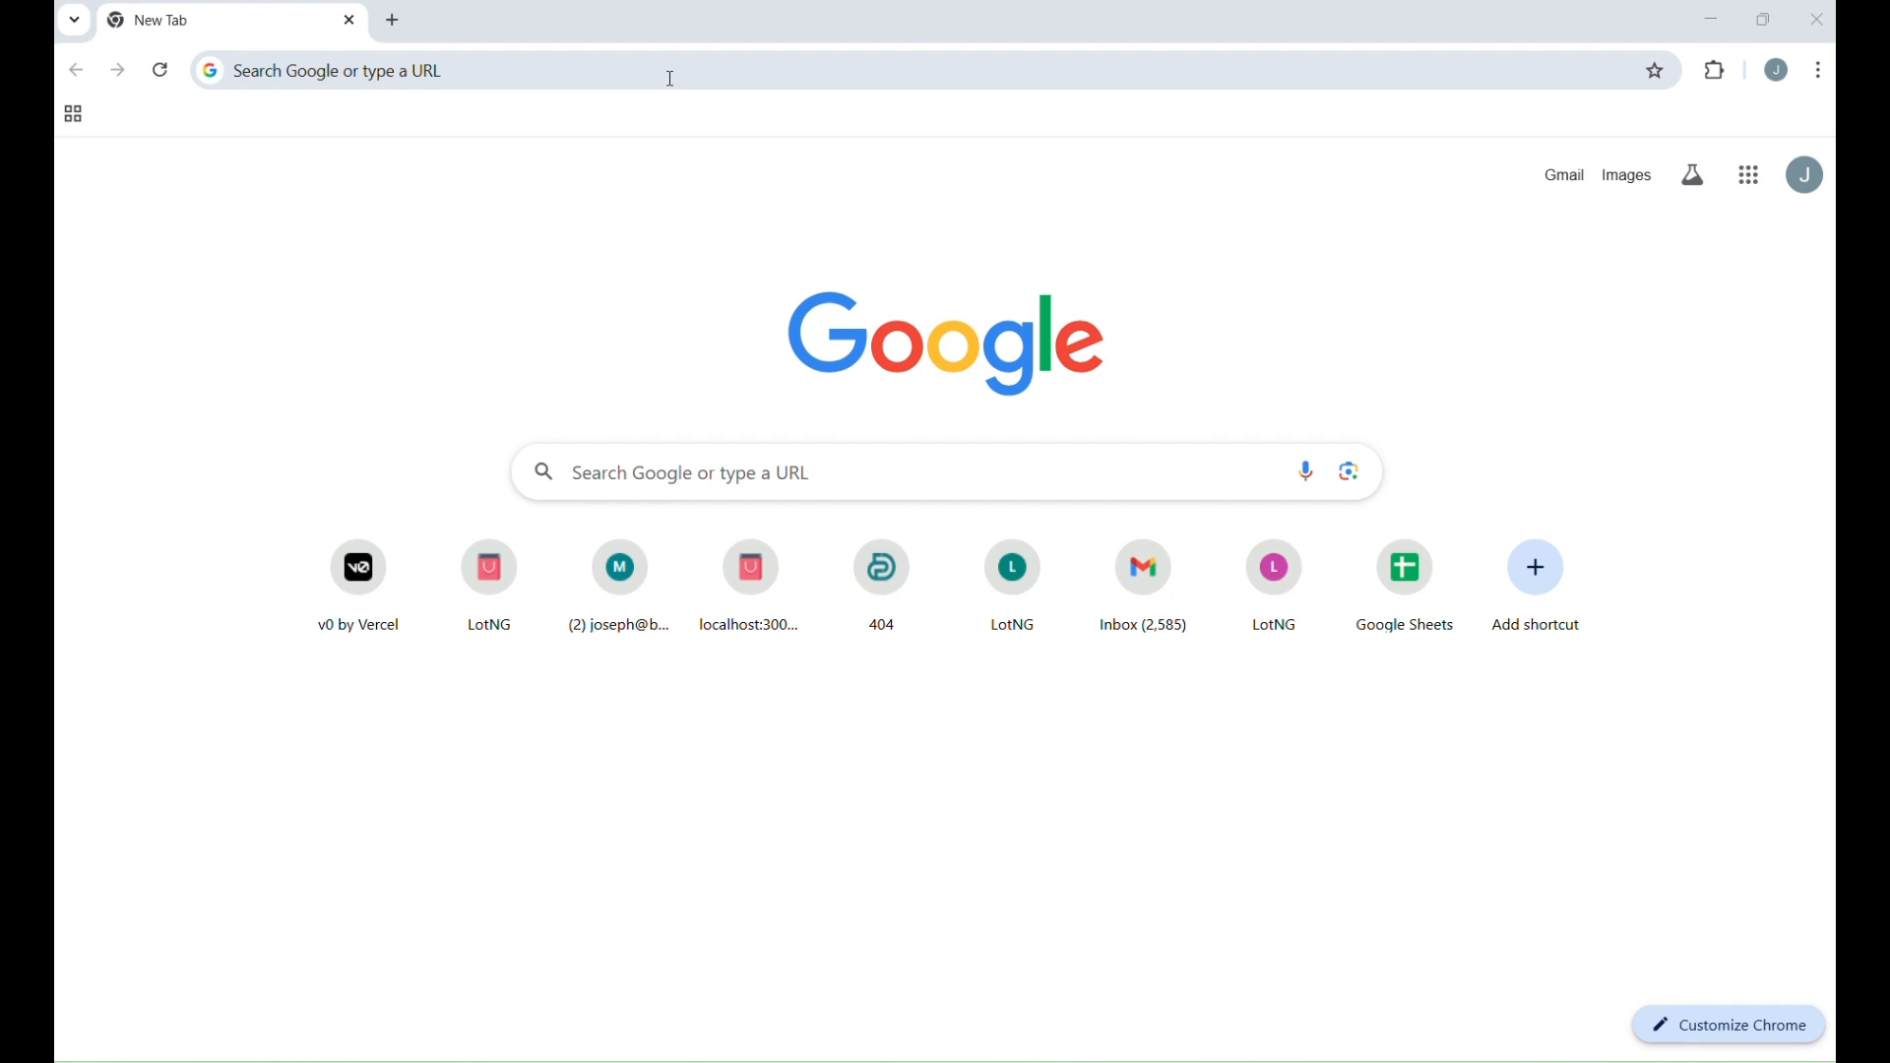
{"action": "left_click", "coordinate": [672, 74]}
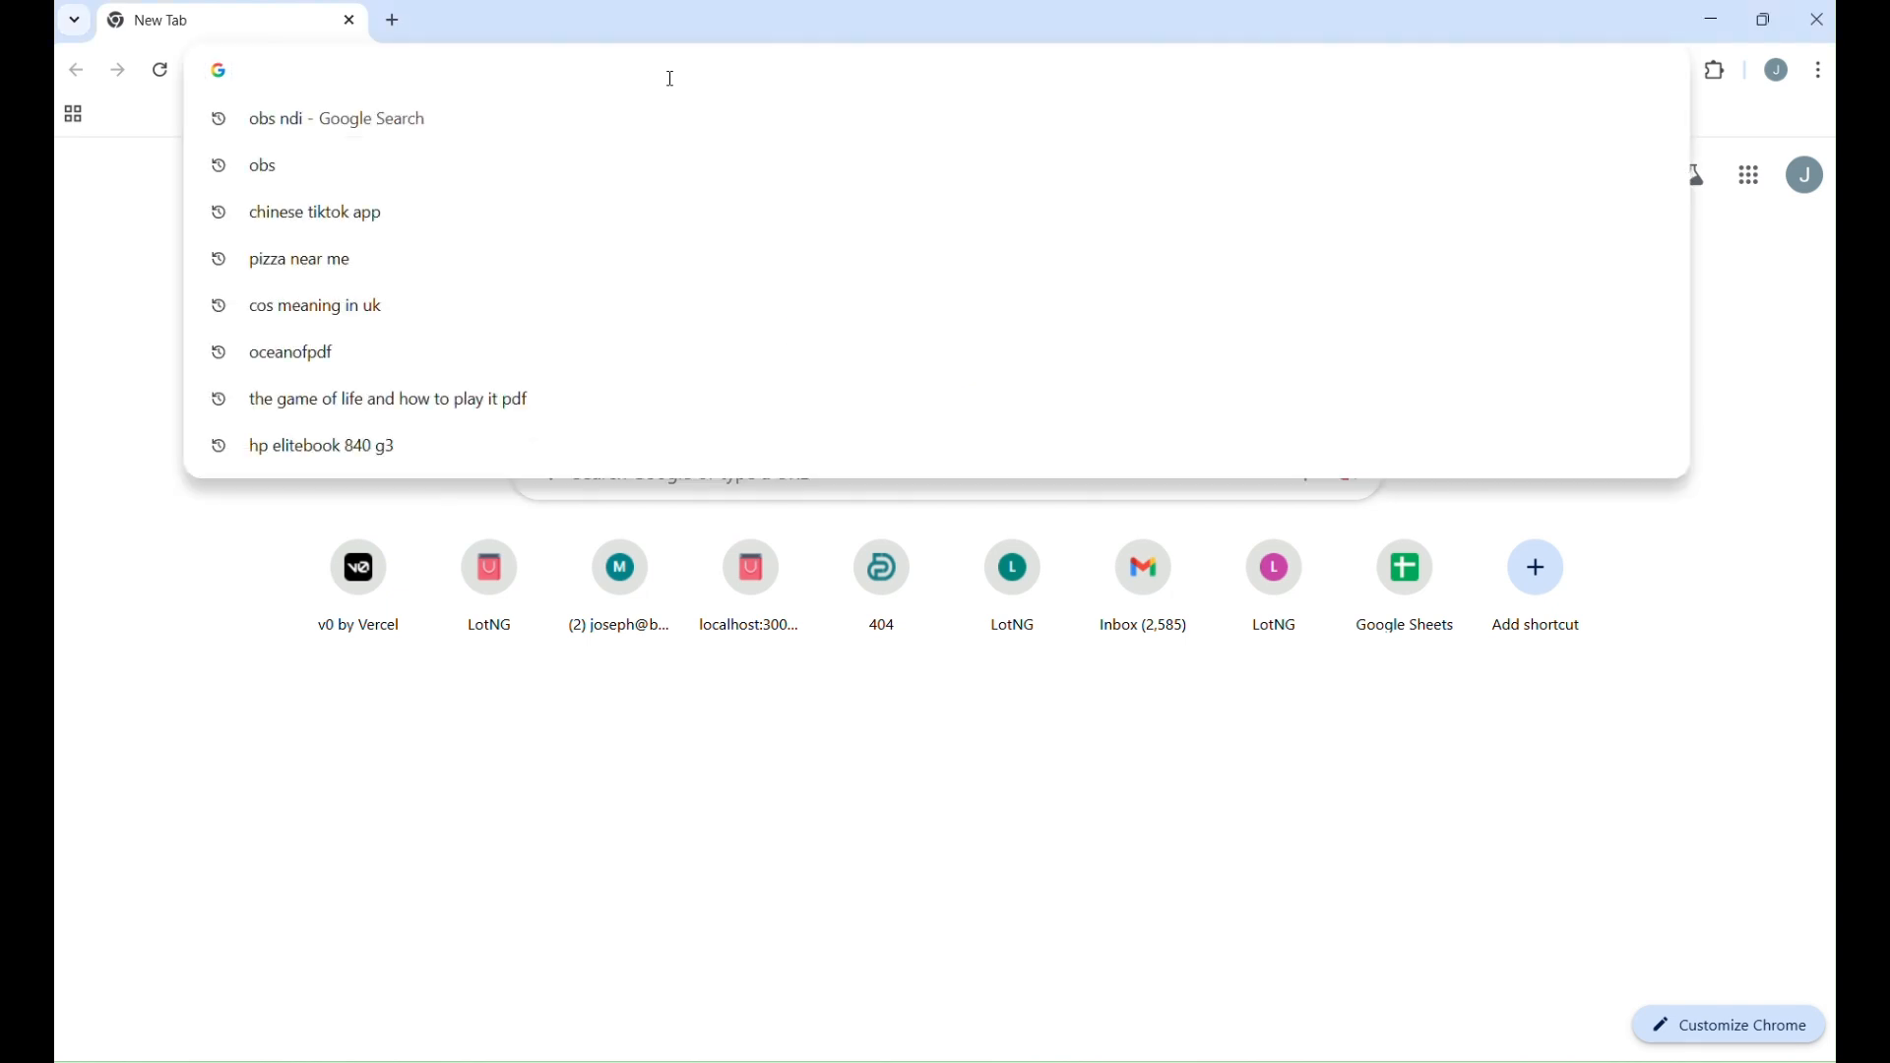
{"action": "type", "text": "FREESHOW"}
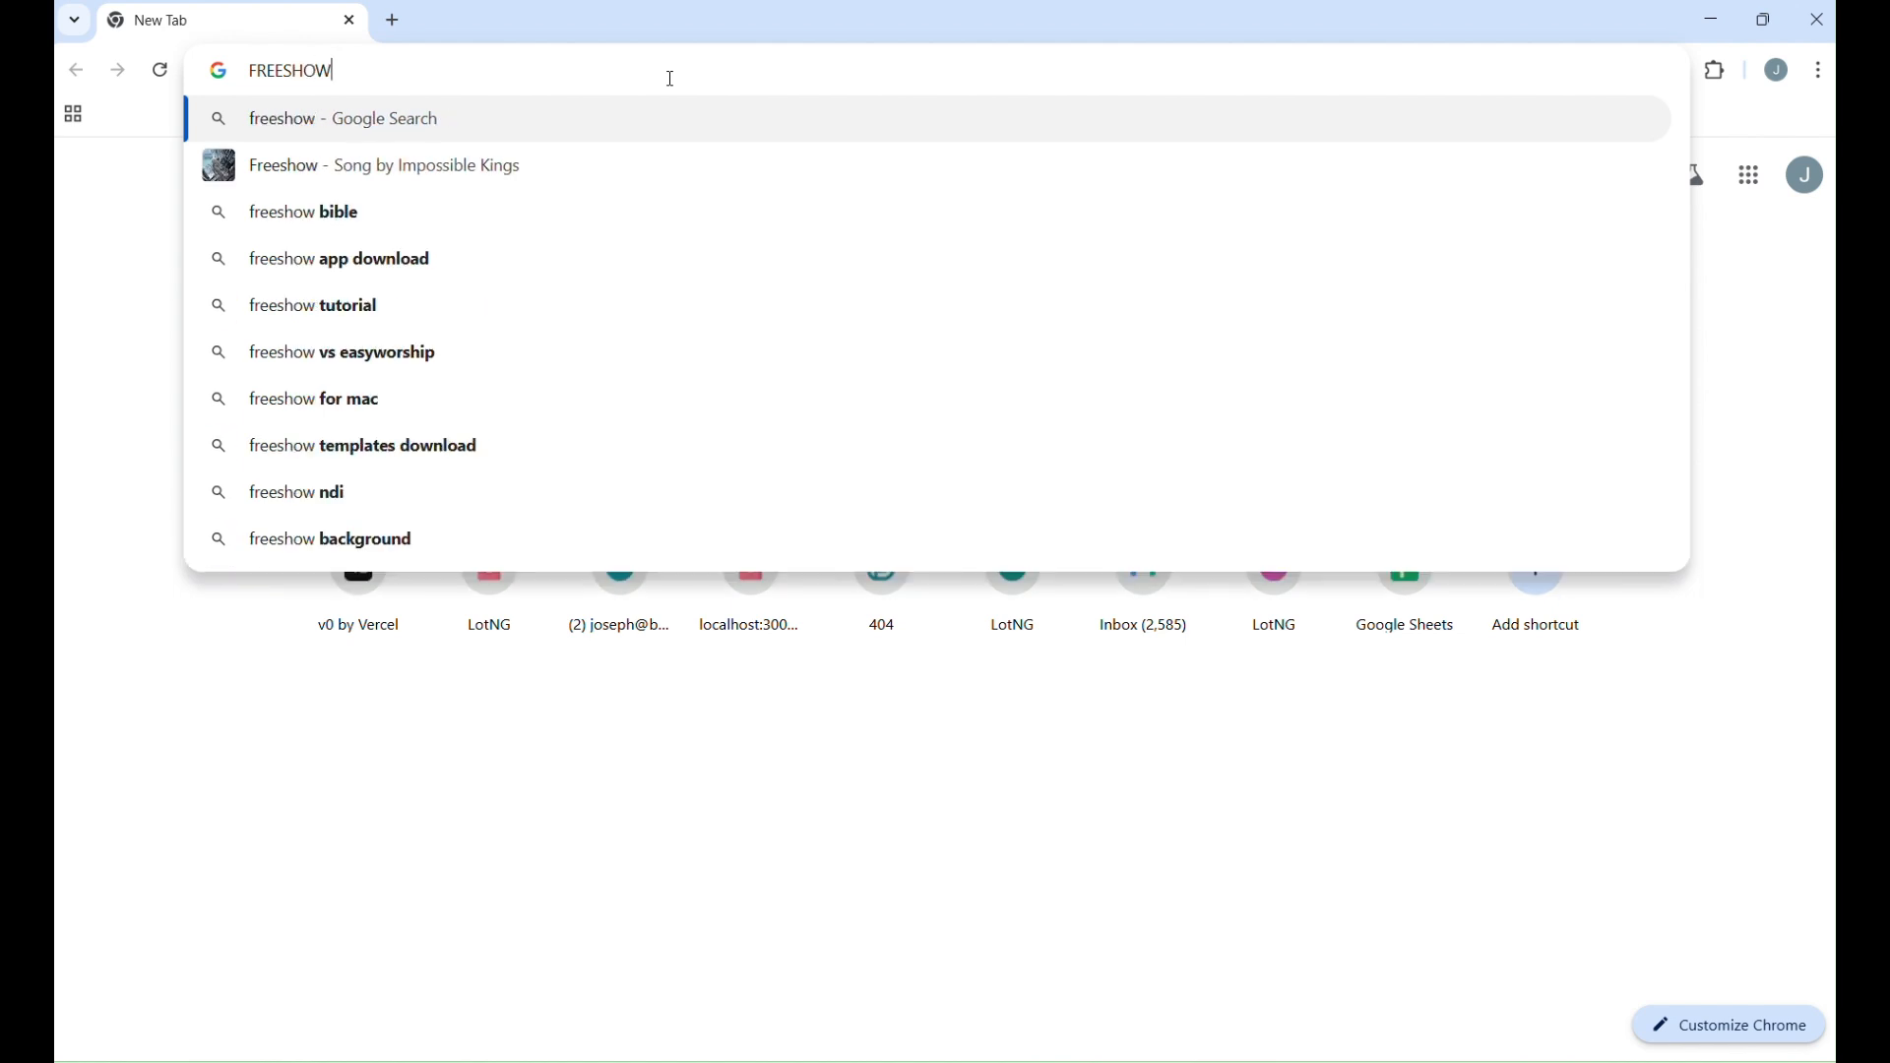
{"action": "key", "text": "Return"}
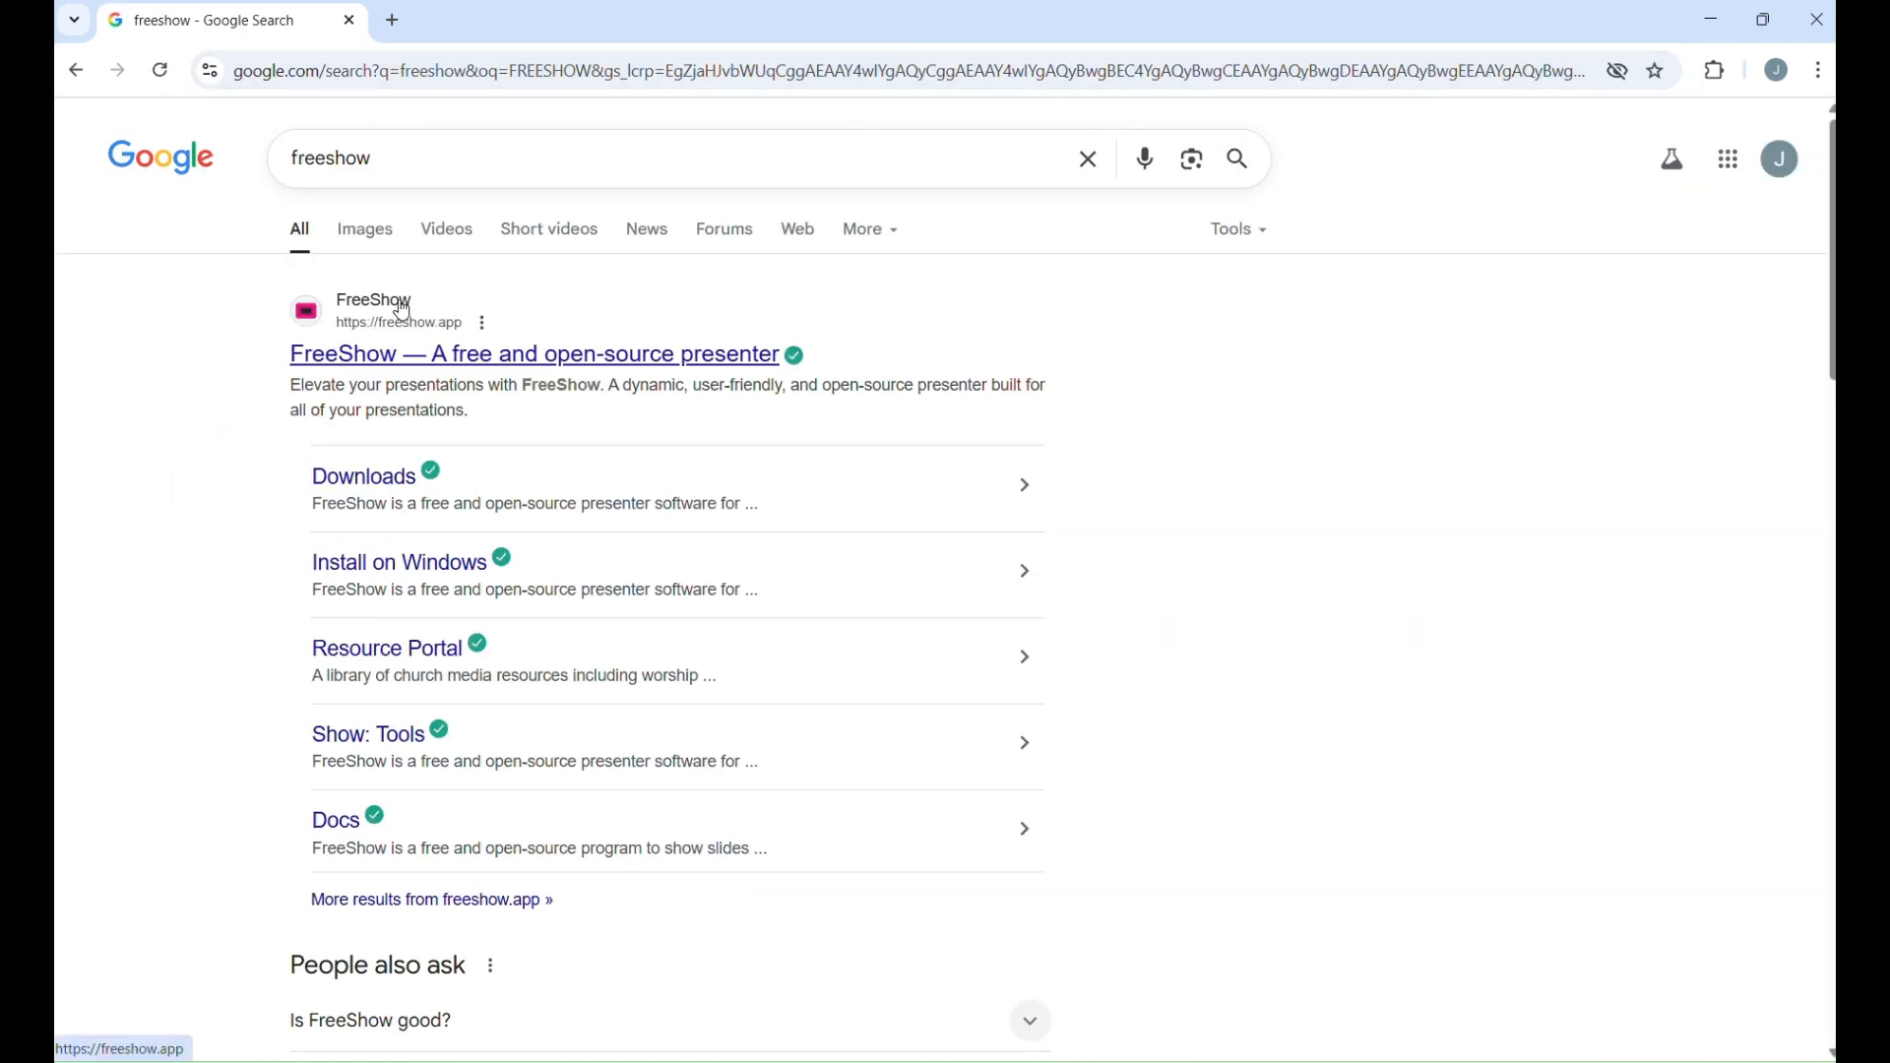
{"action": "left_click", "coordinate": [360, 346]}
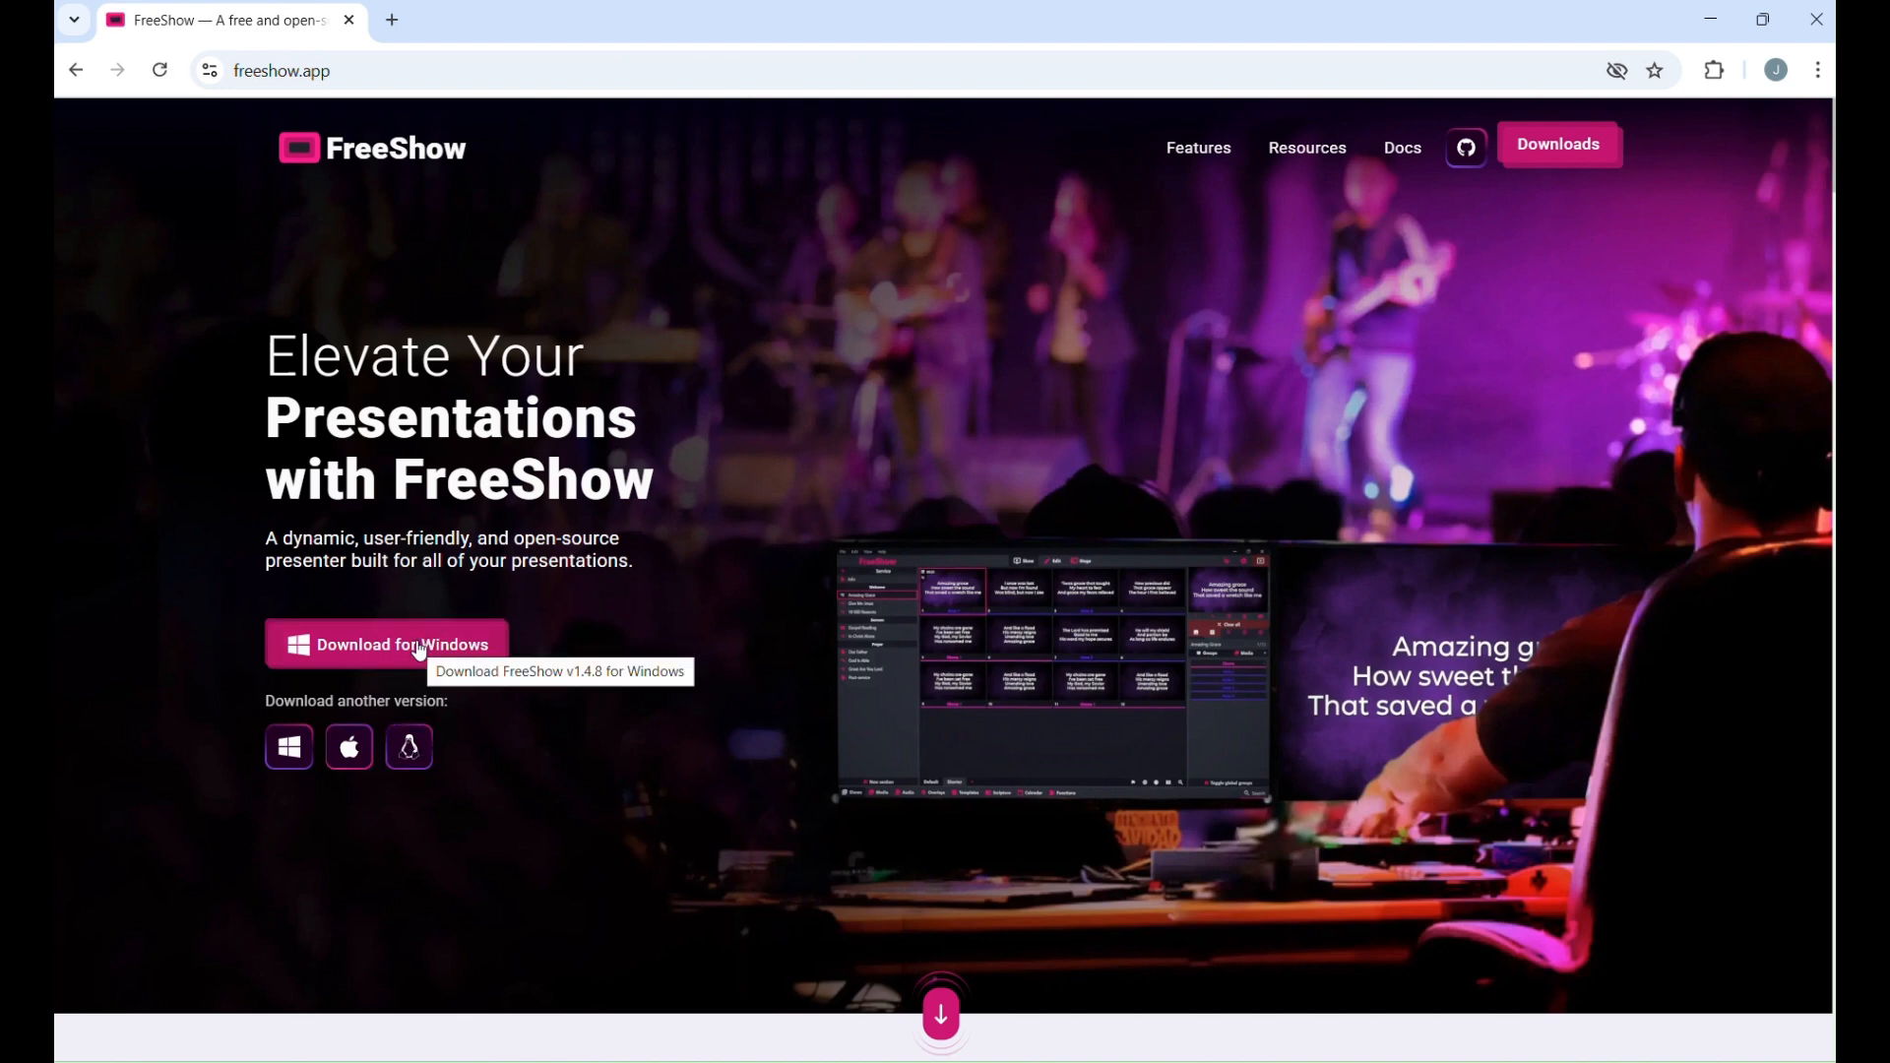
{"action": "left_click", "coordinate": [420, 651]}
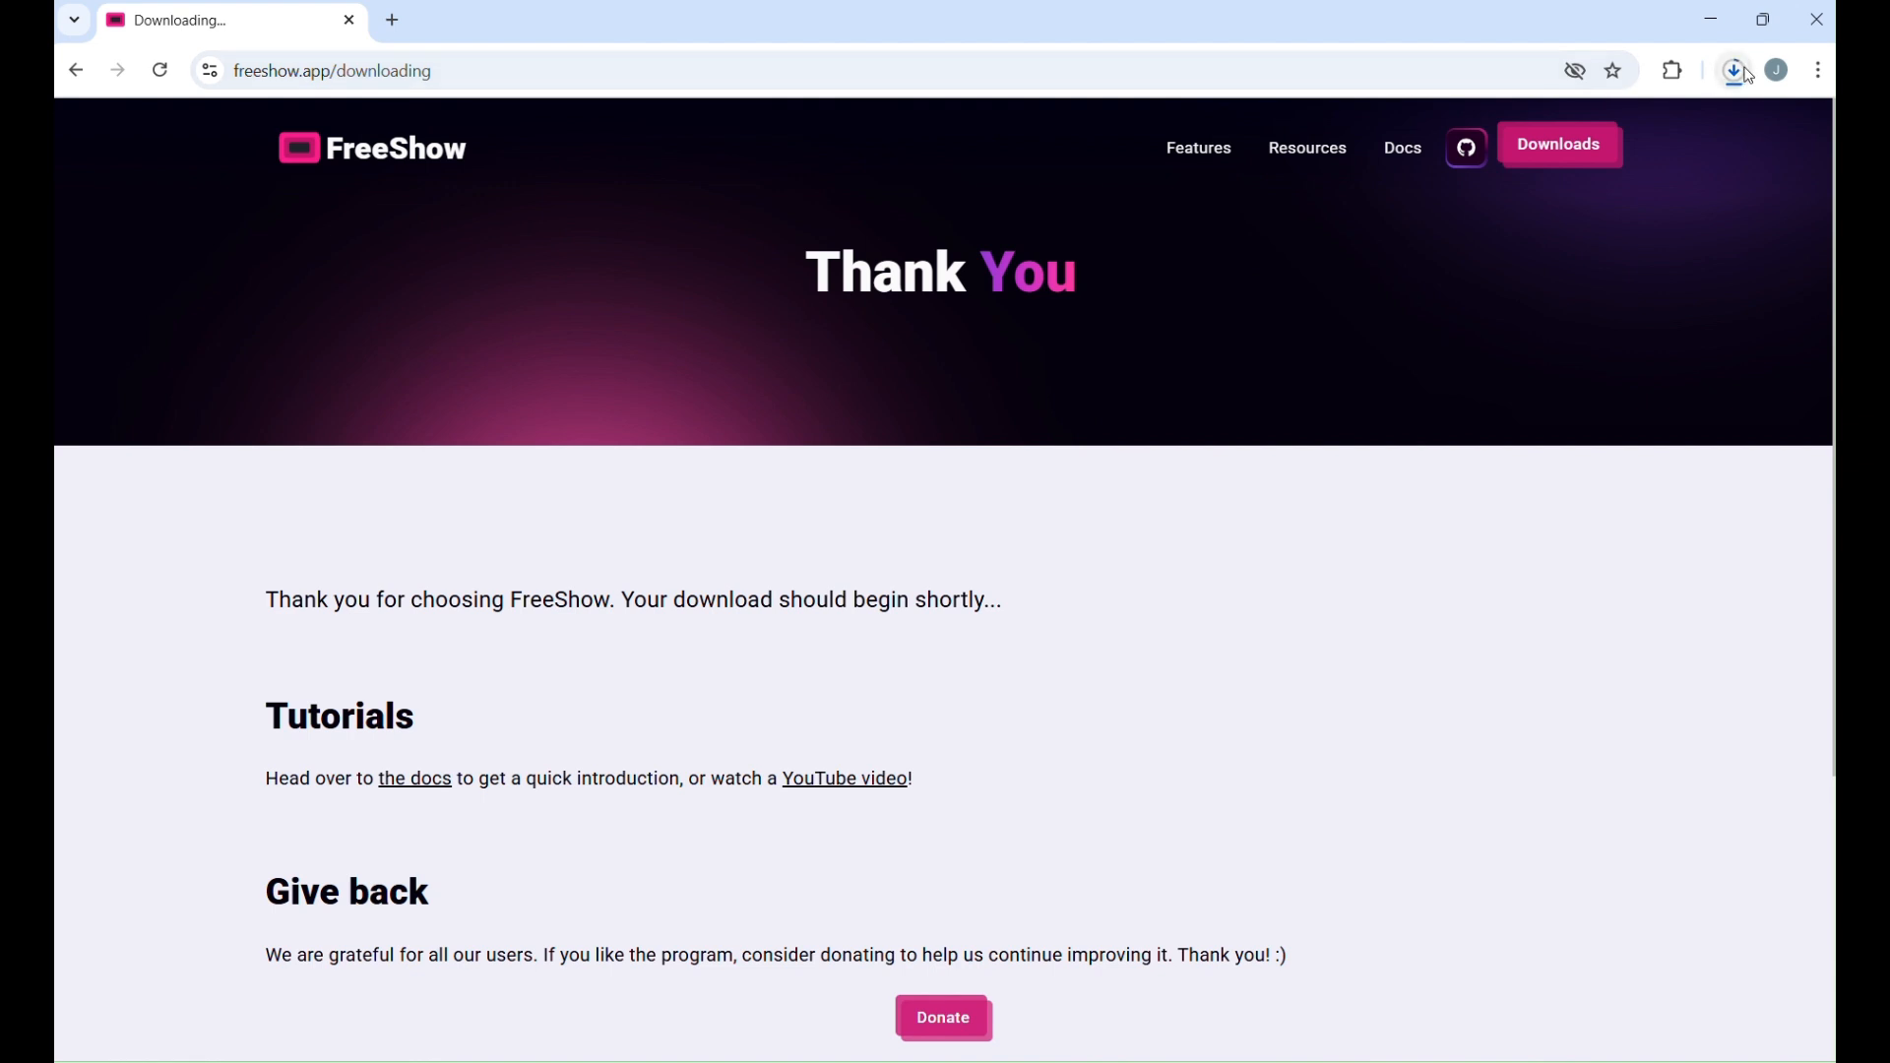
Run the downloaded FreeShow installer from the download history, allowing it to run despite the SmartScreen warning.
{"action": "left_click", "coordinate": [1745, 73]}
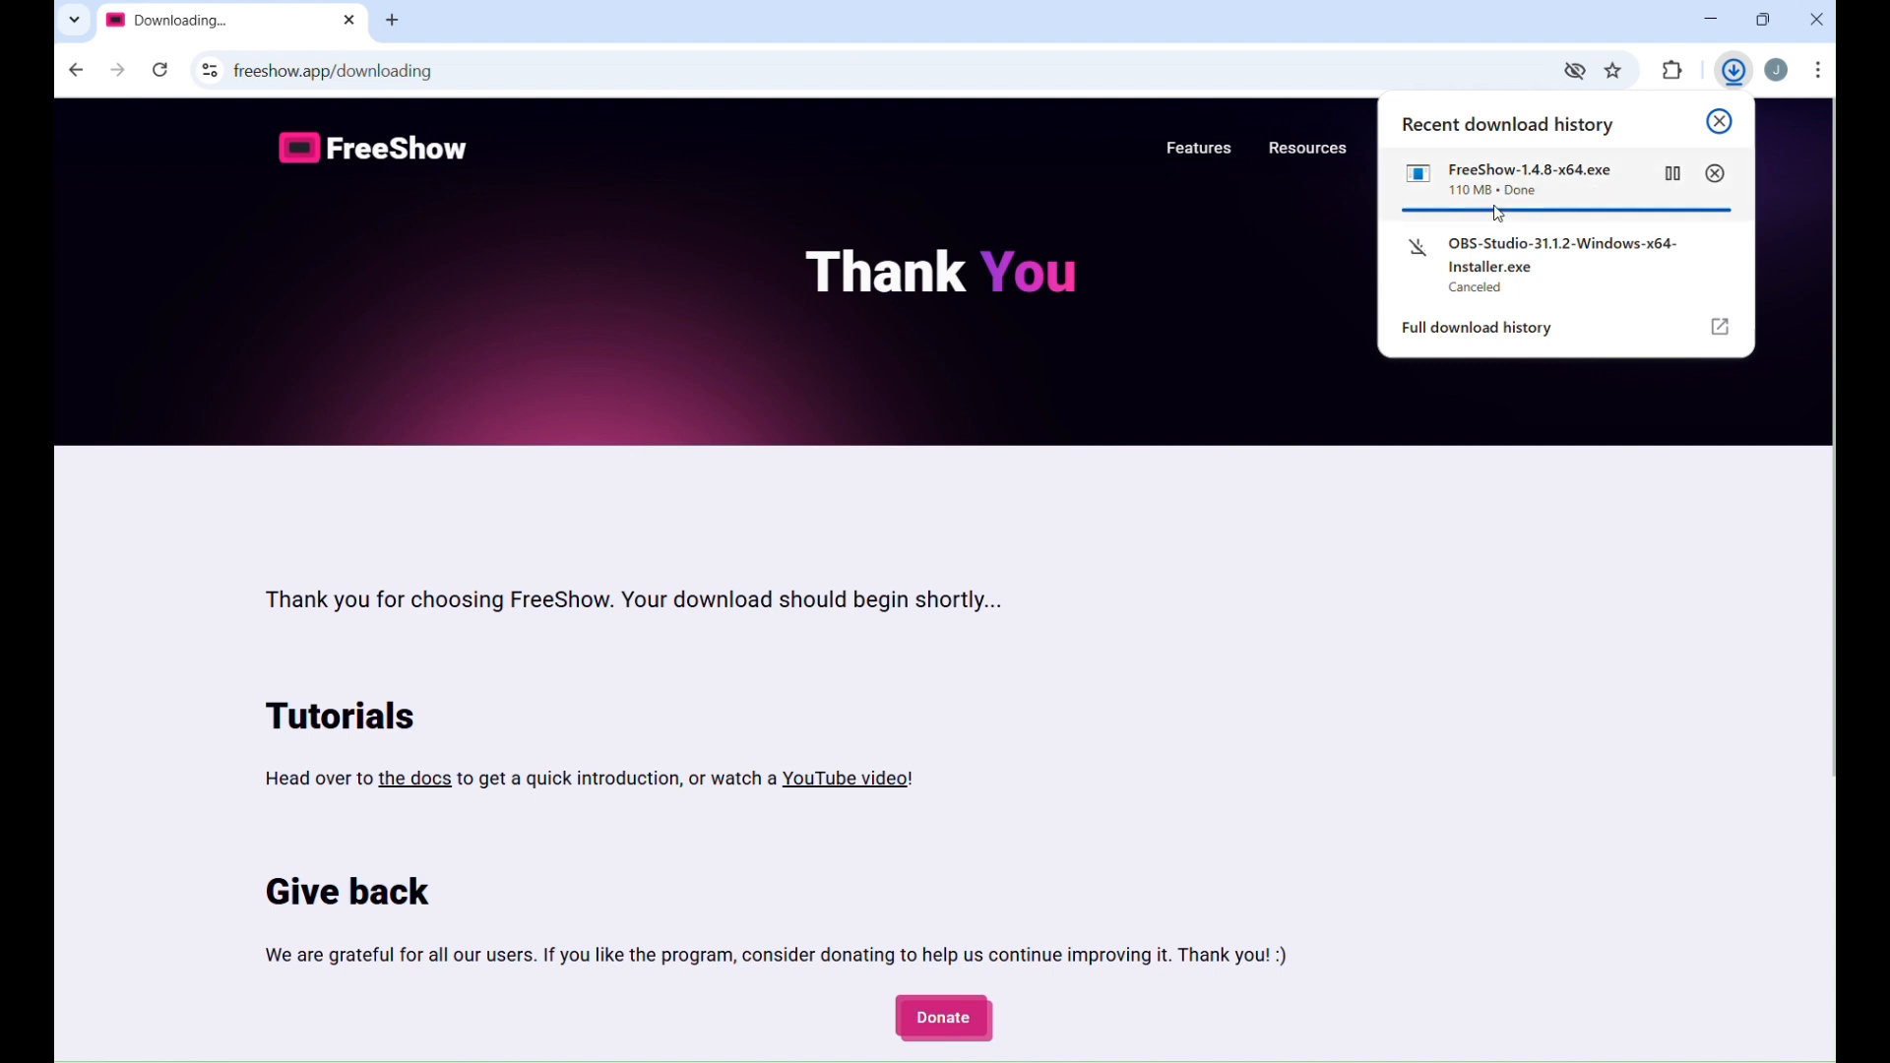
{"action": "left_click", "coordinate": [1549, 180]}
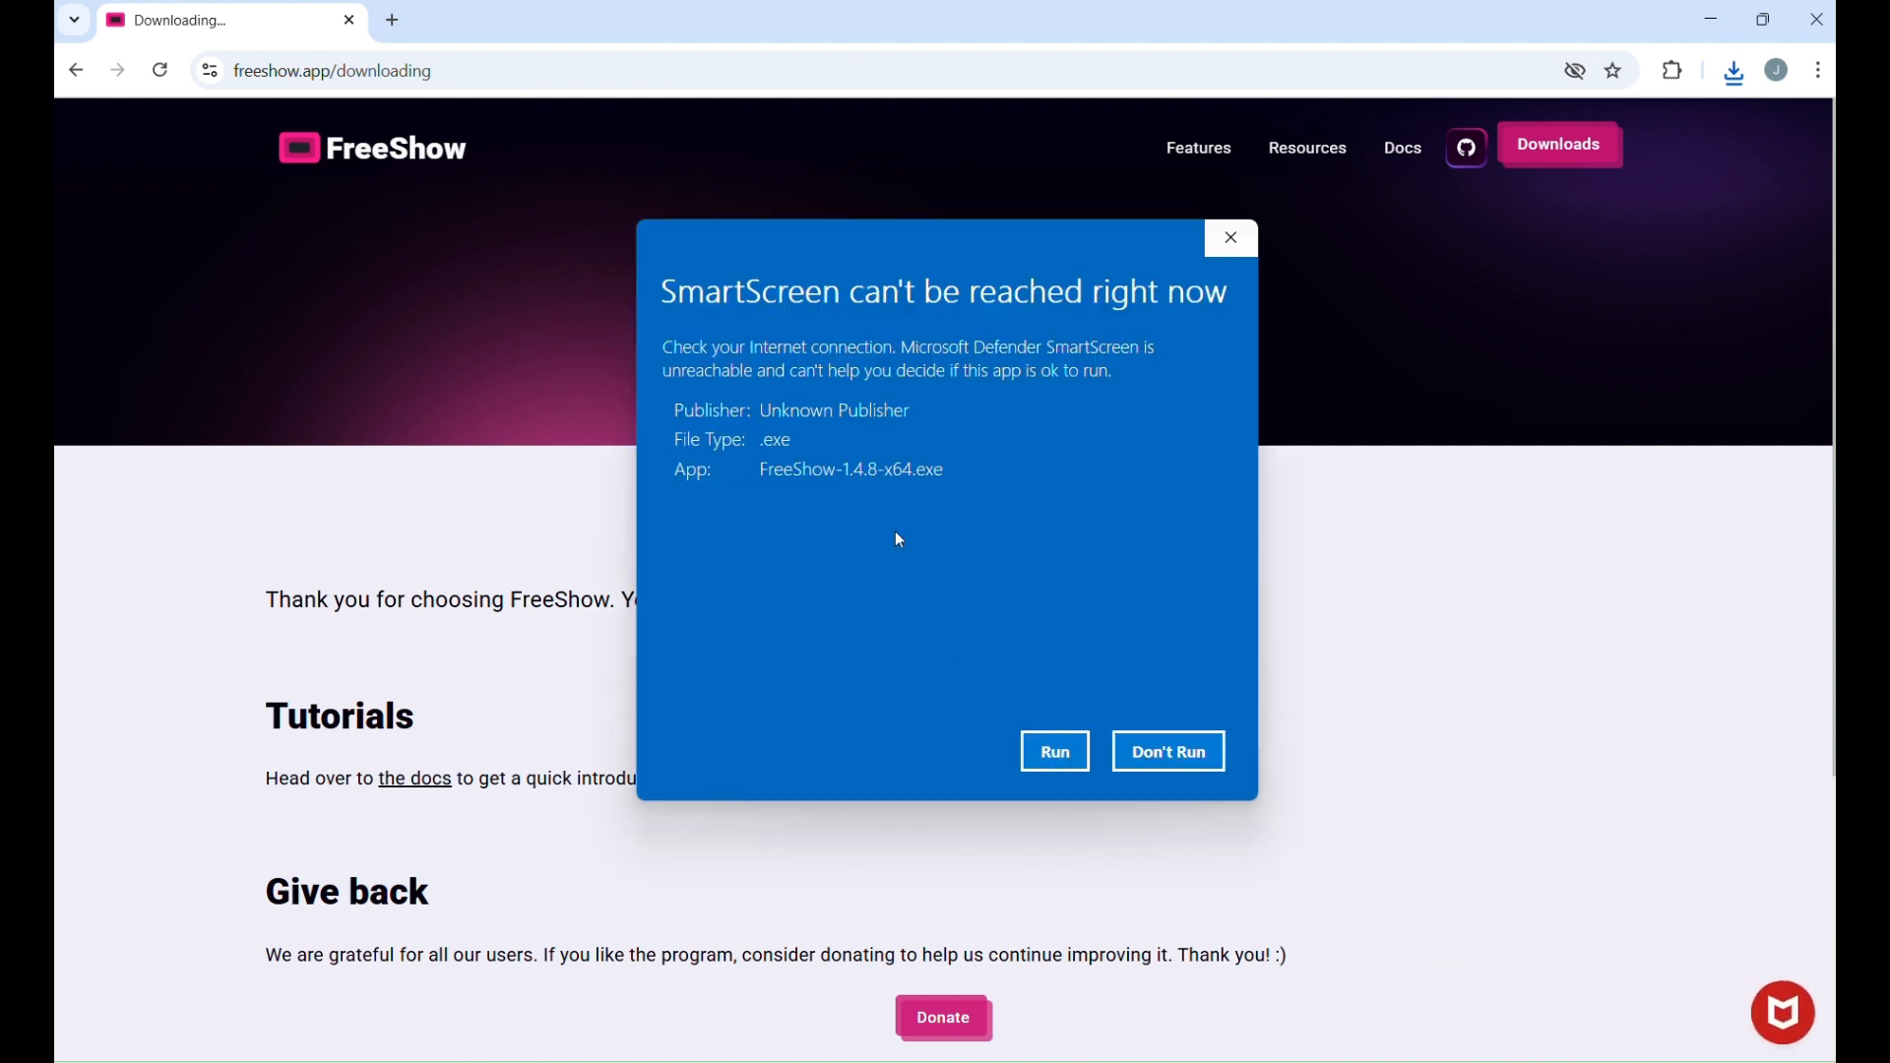
{"action": "left_click", "coordinate": [1057, 756]}
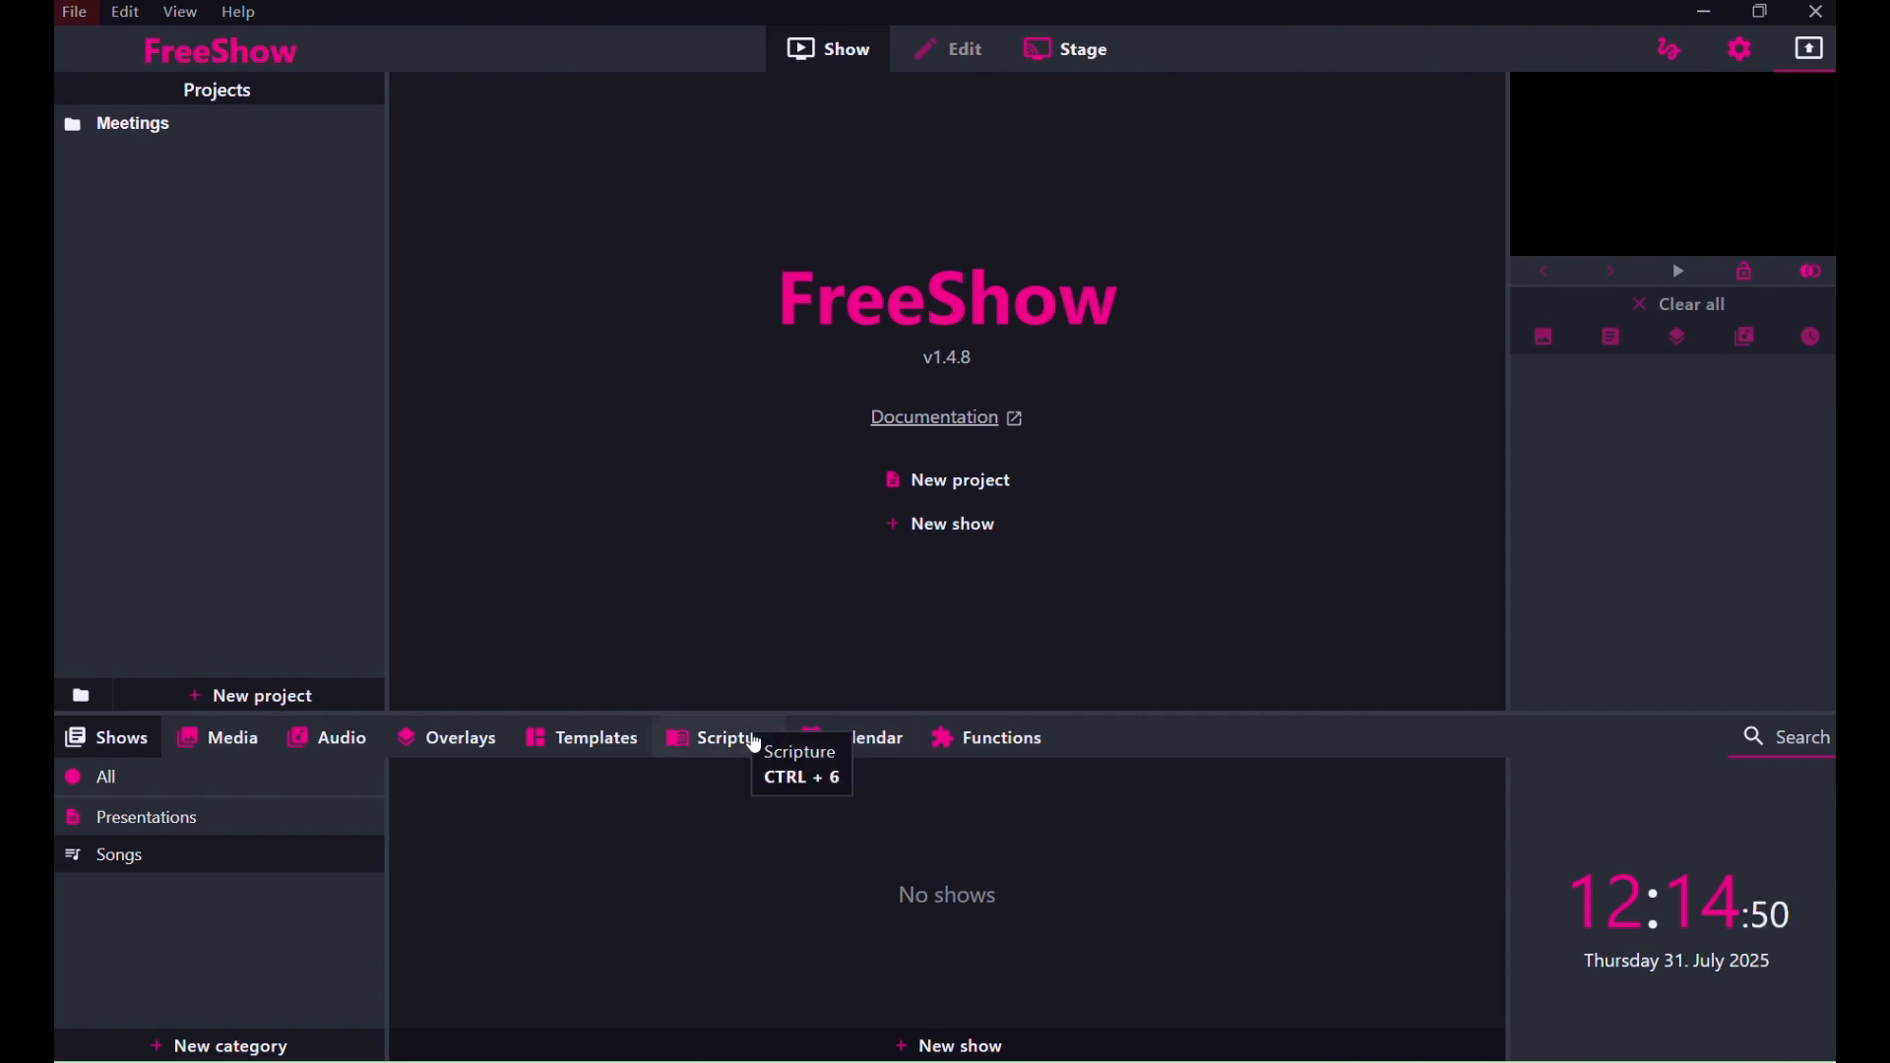
Open the Scripture library in FreeShow and present Genesis 1:2 from the King James Version.
{"action": "left_click", "coordinate": [743, 736]}
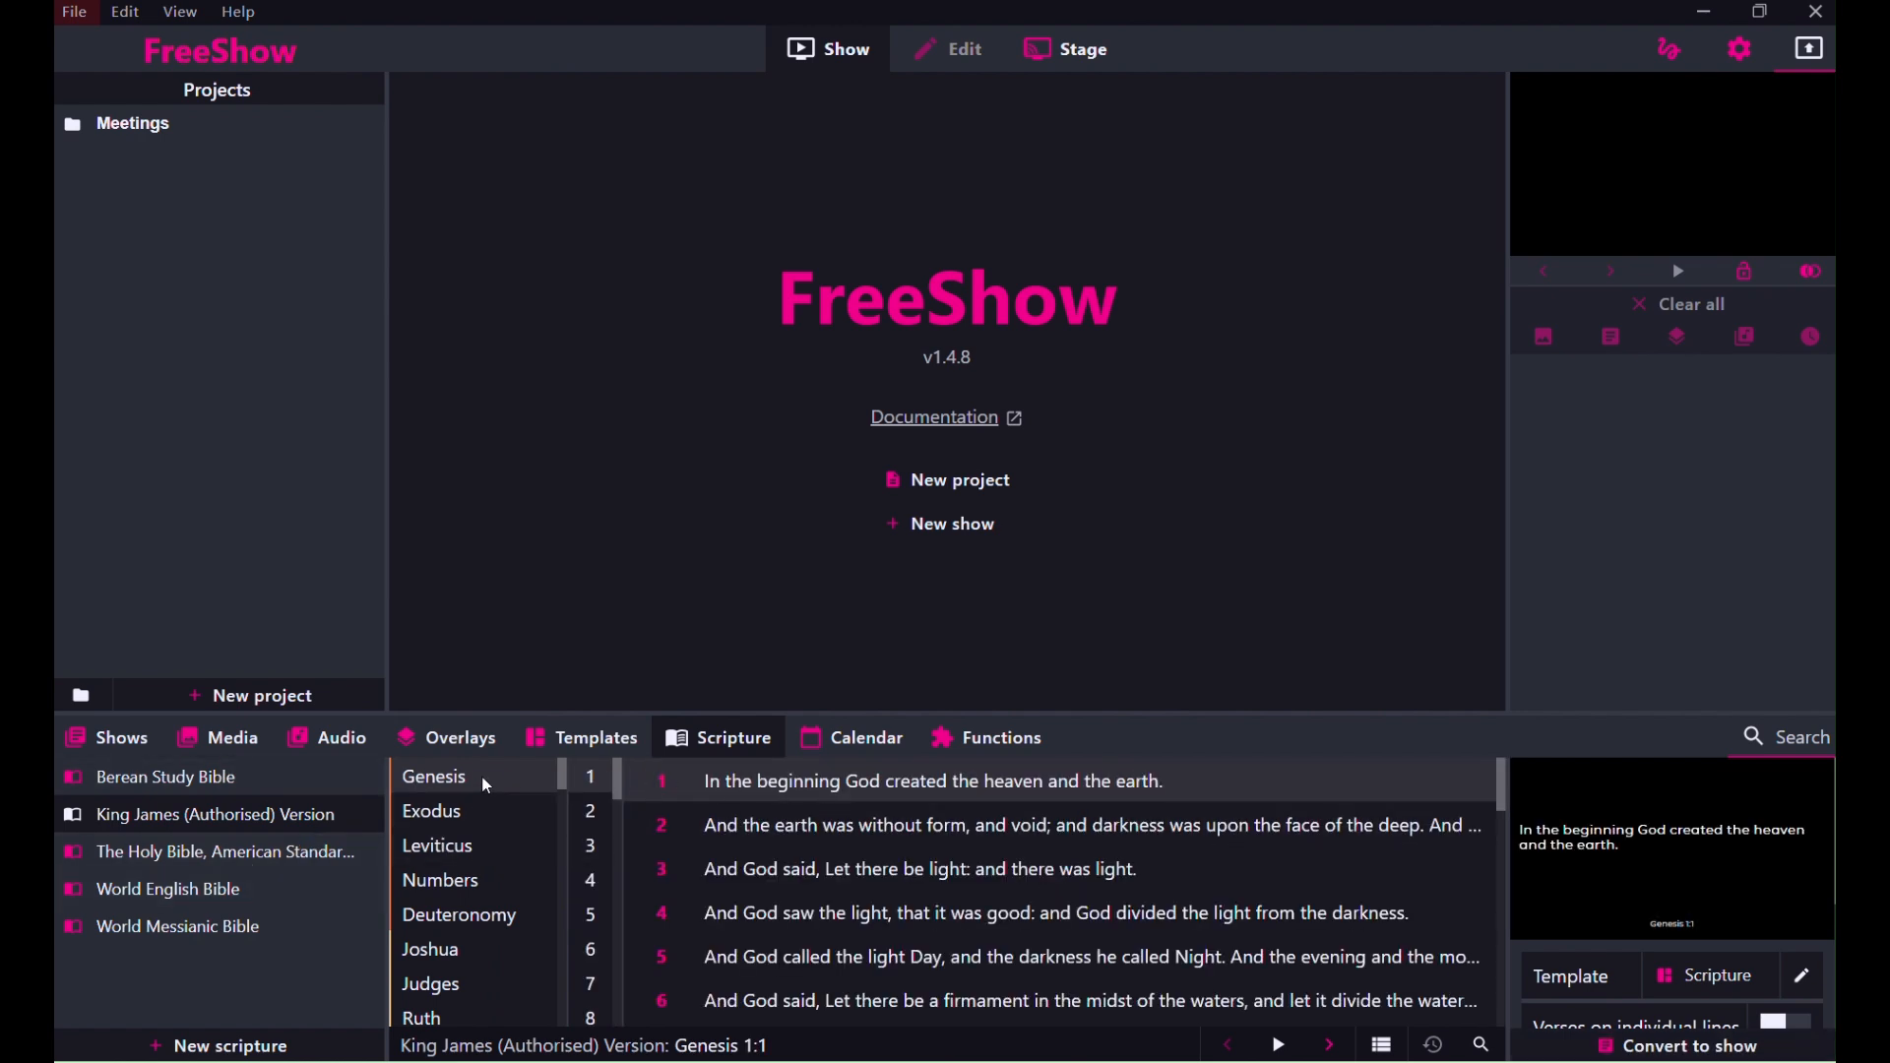
{"action": "left_click", "coordinate": [896, 833]}
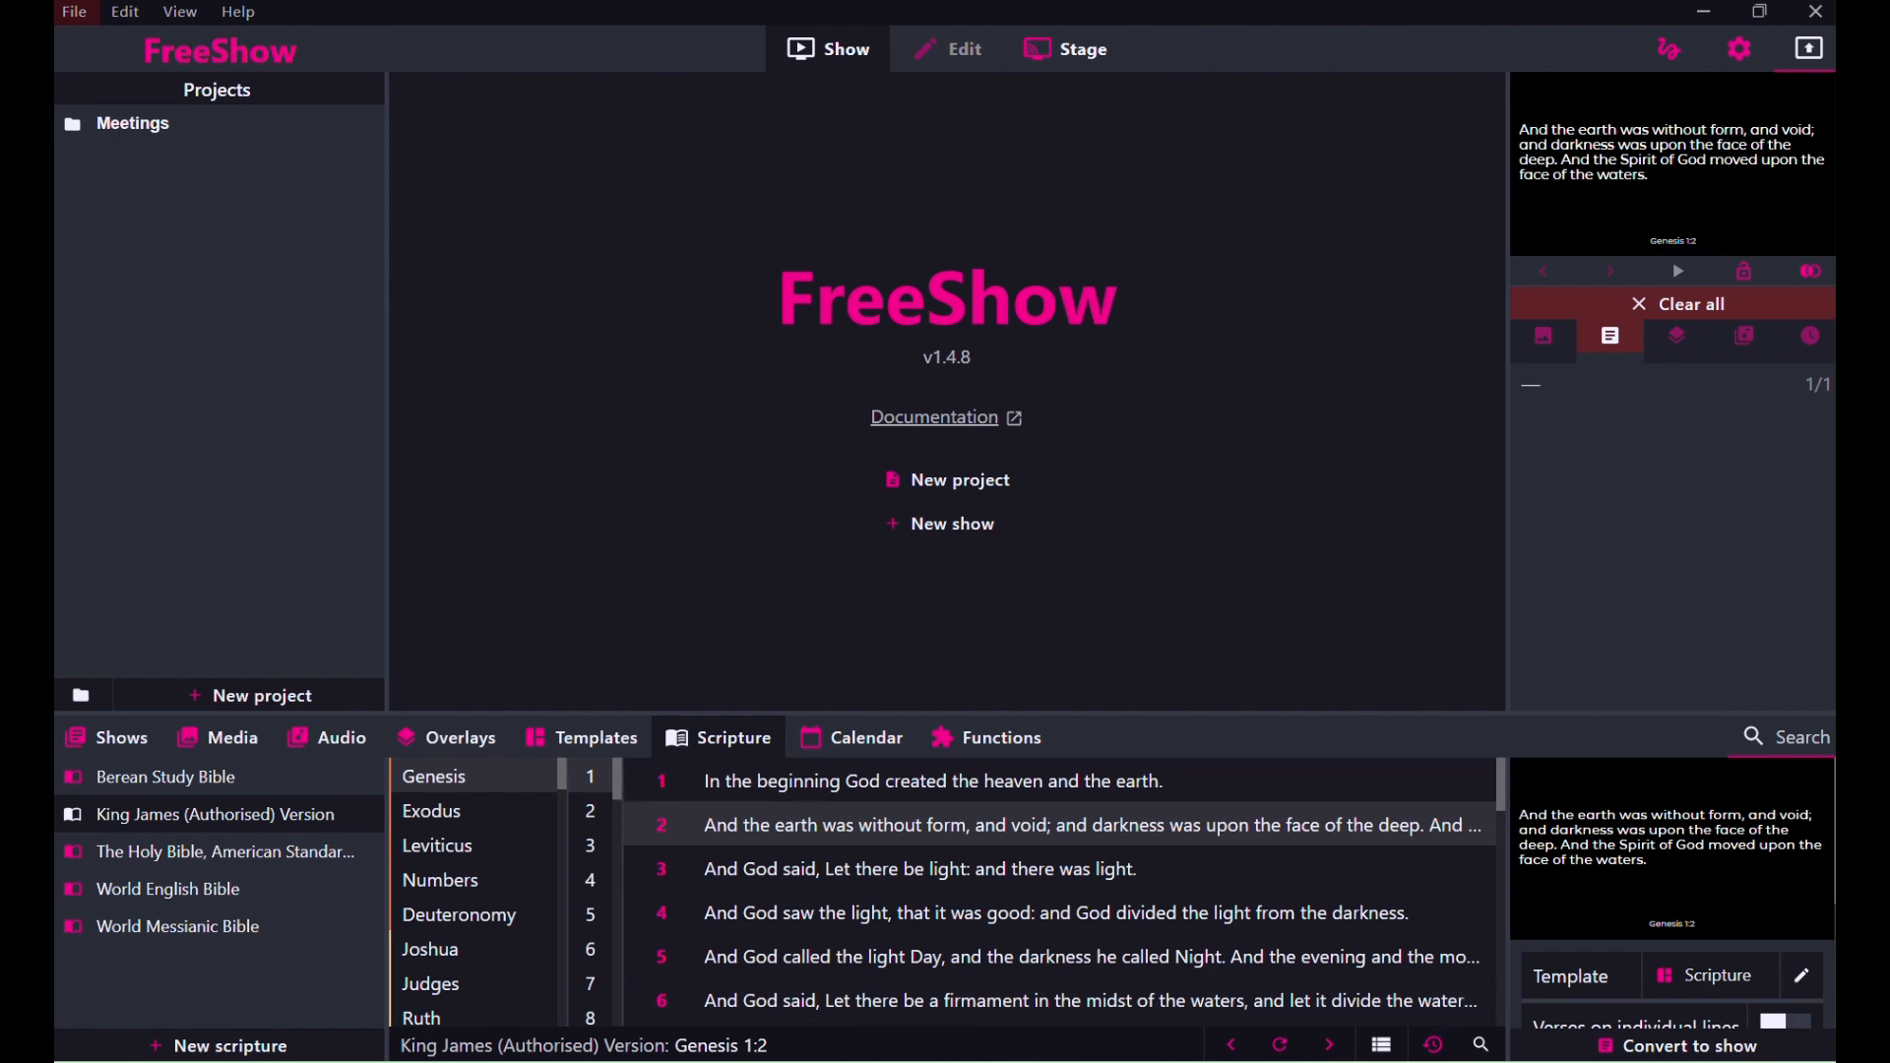
Switch to OBS Studio and add a new scene named NDI-INPUT.
{"action": "left_click", "coordinate": [1389, 1062]}
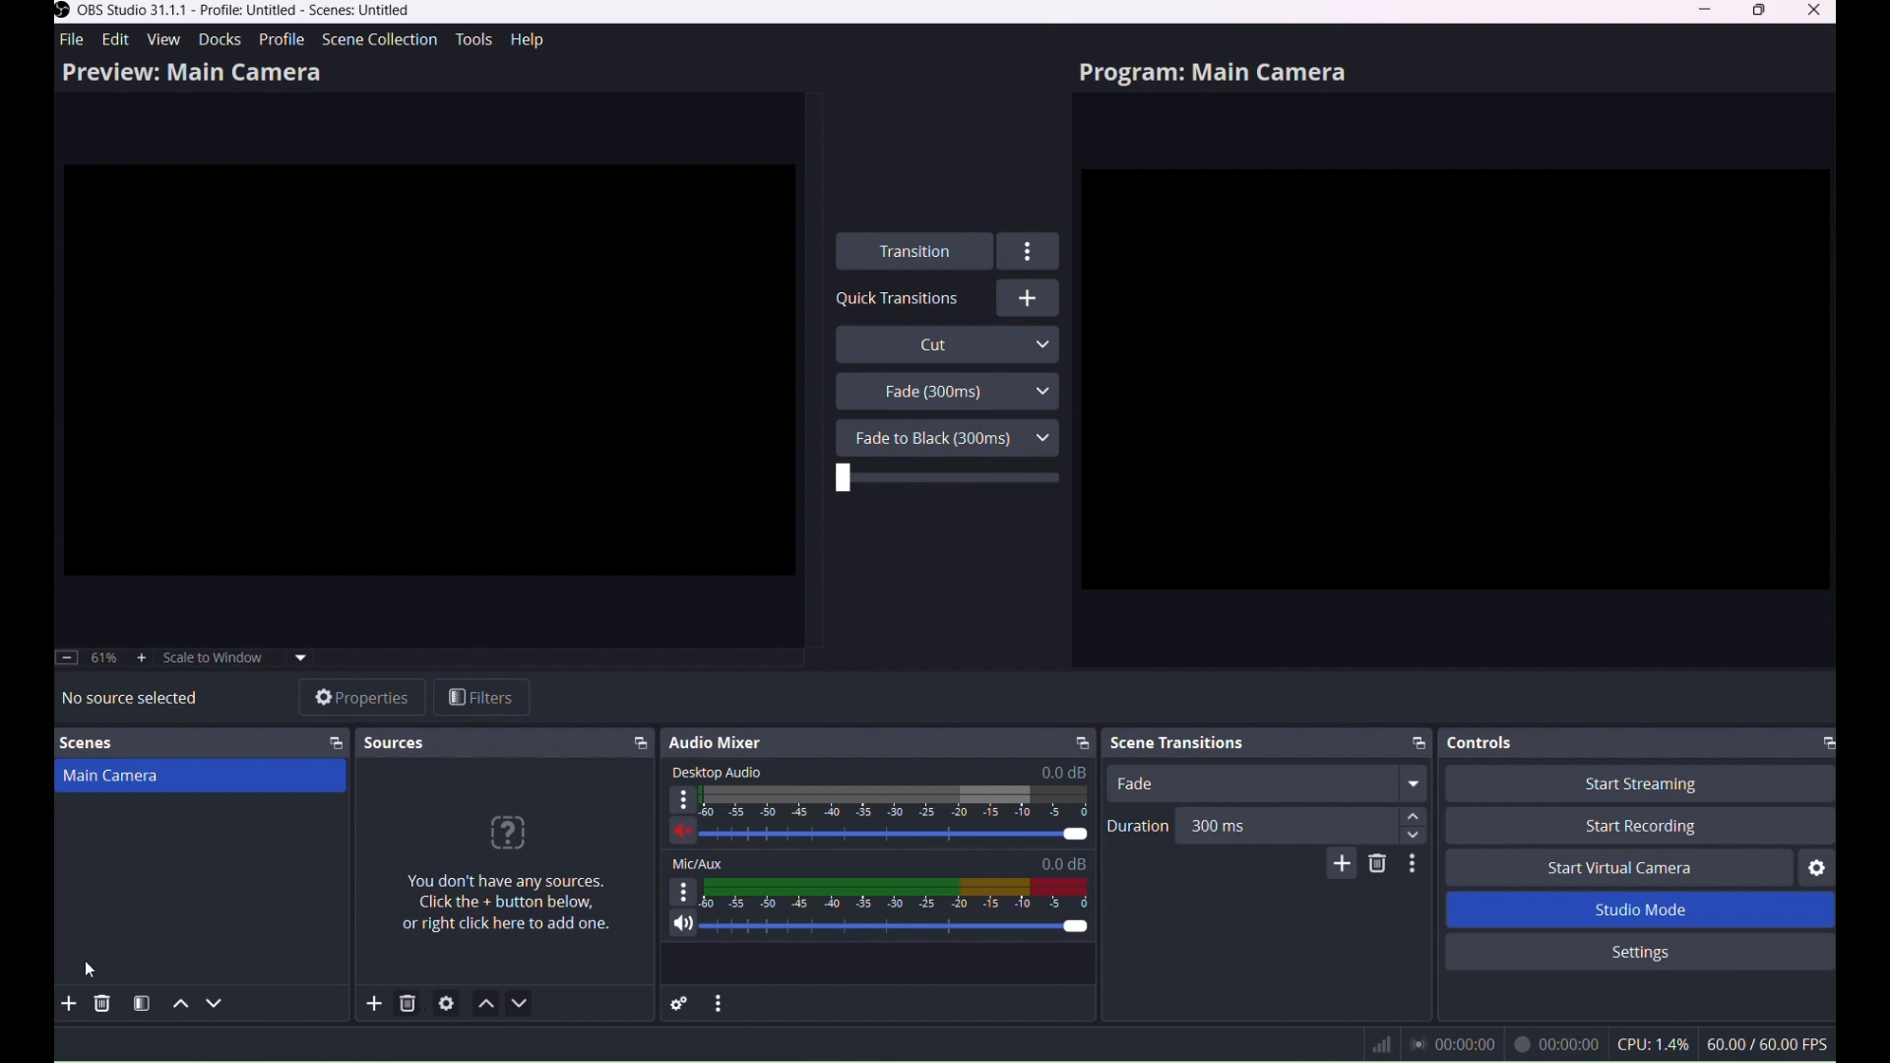
{"action": "left_click", "coordinate": [69, 1004]}
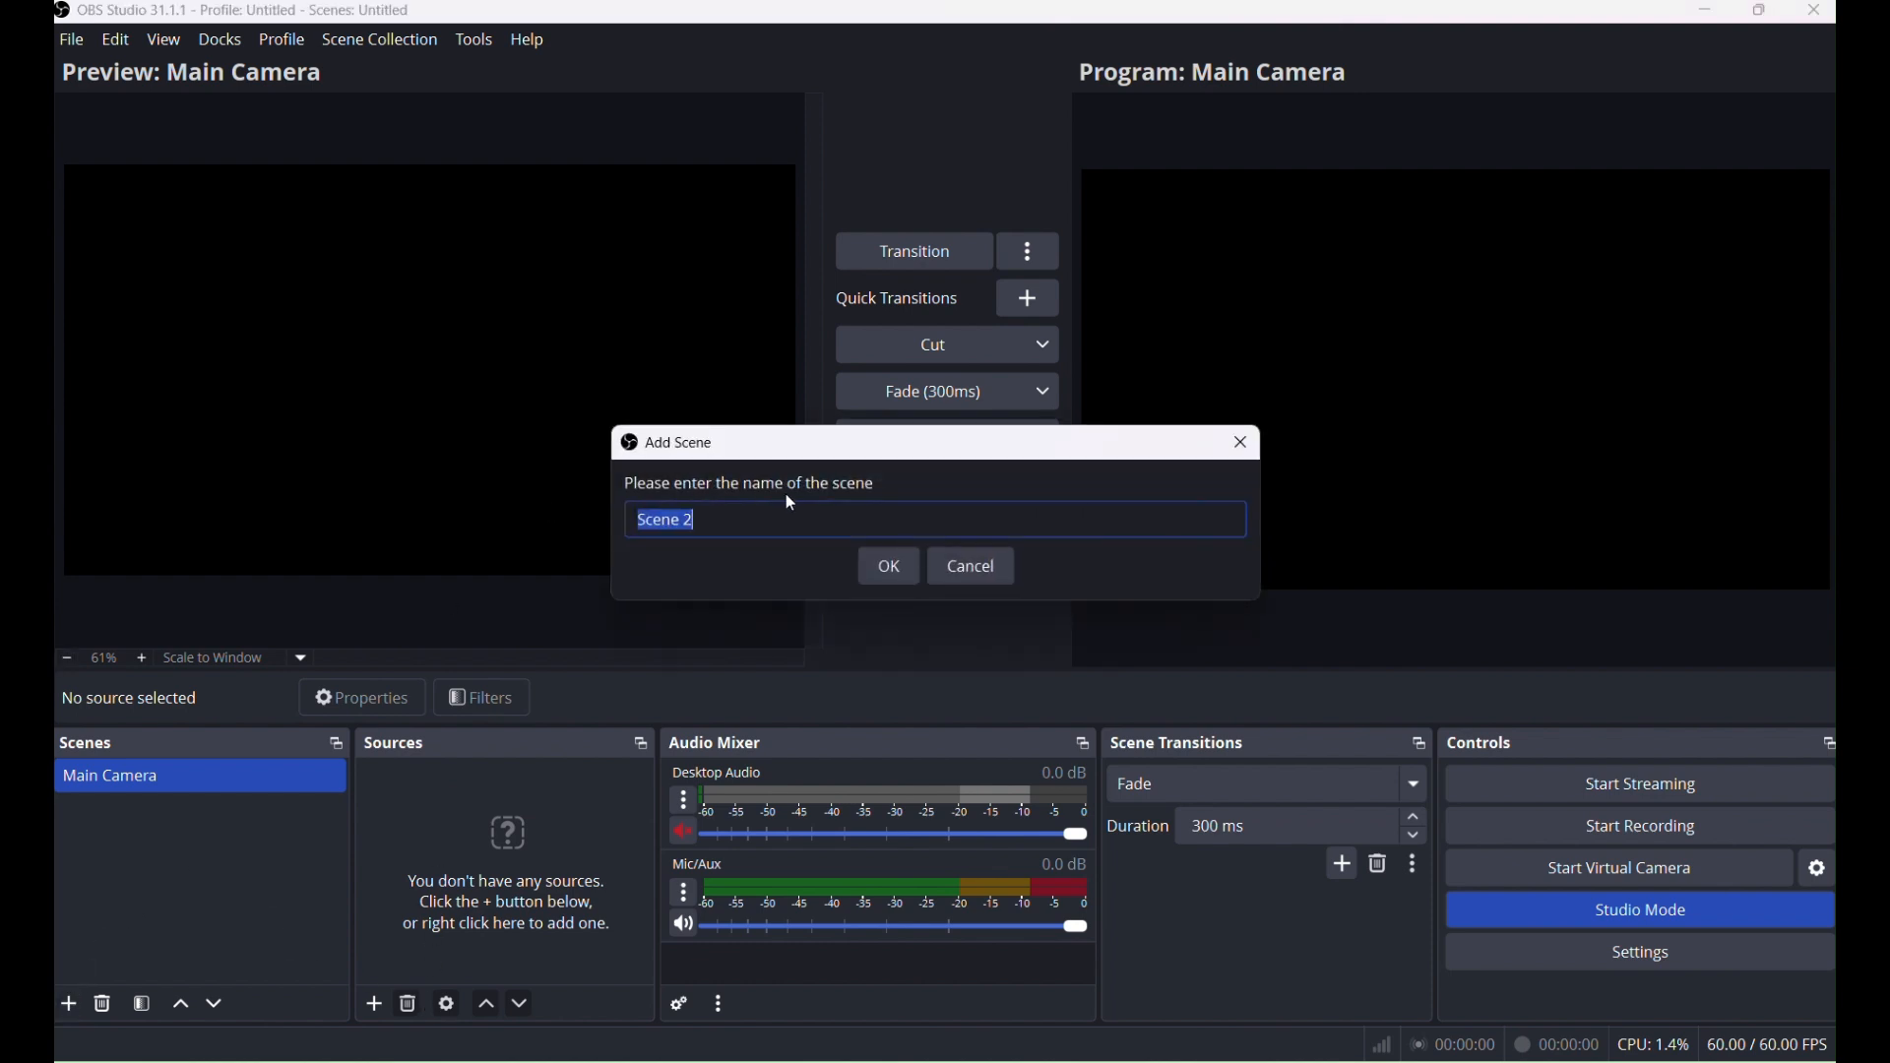
{"action": "type", "text": "NDI-INPUT"}
{"action": "left_click", "coordinate": [889, 566]}
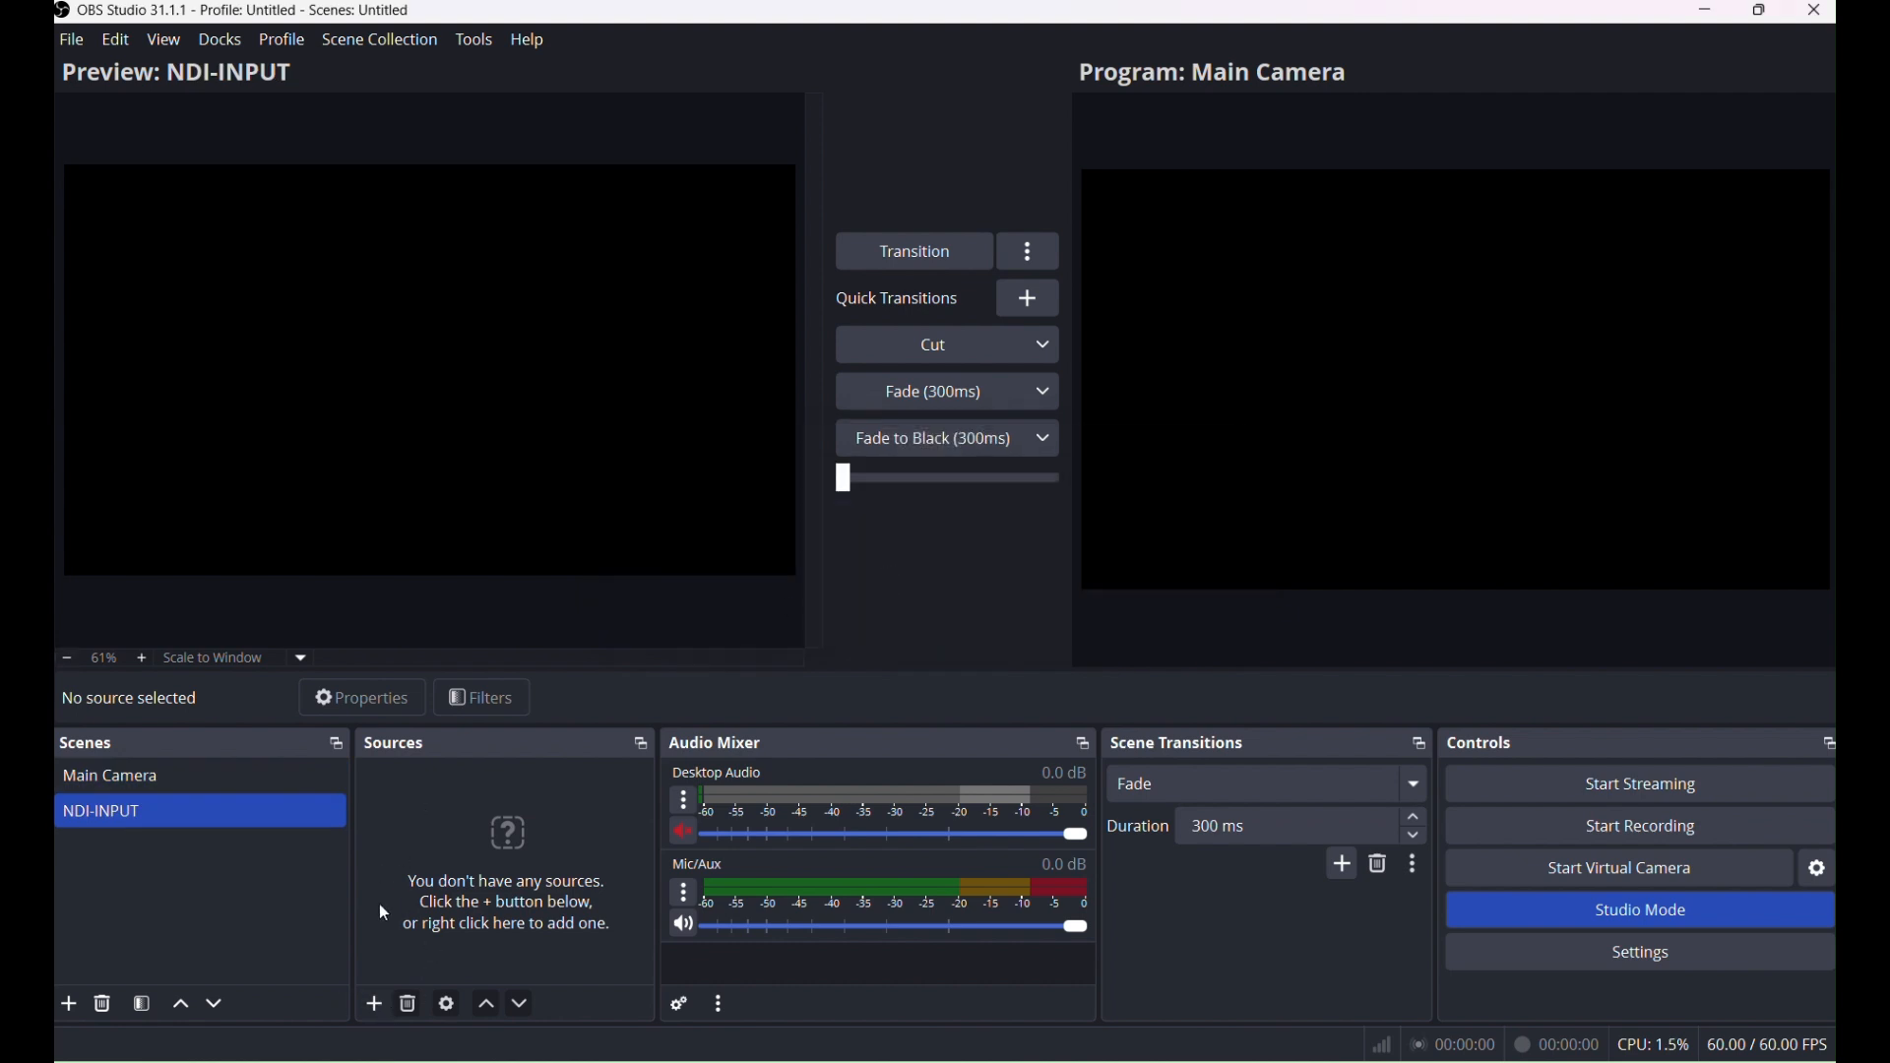
{"action": "left_click", "coordinate": [321, 780]}
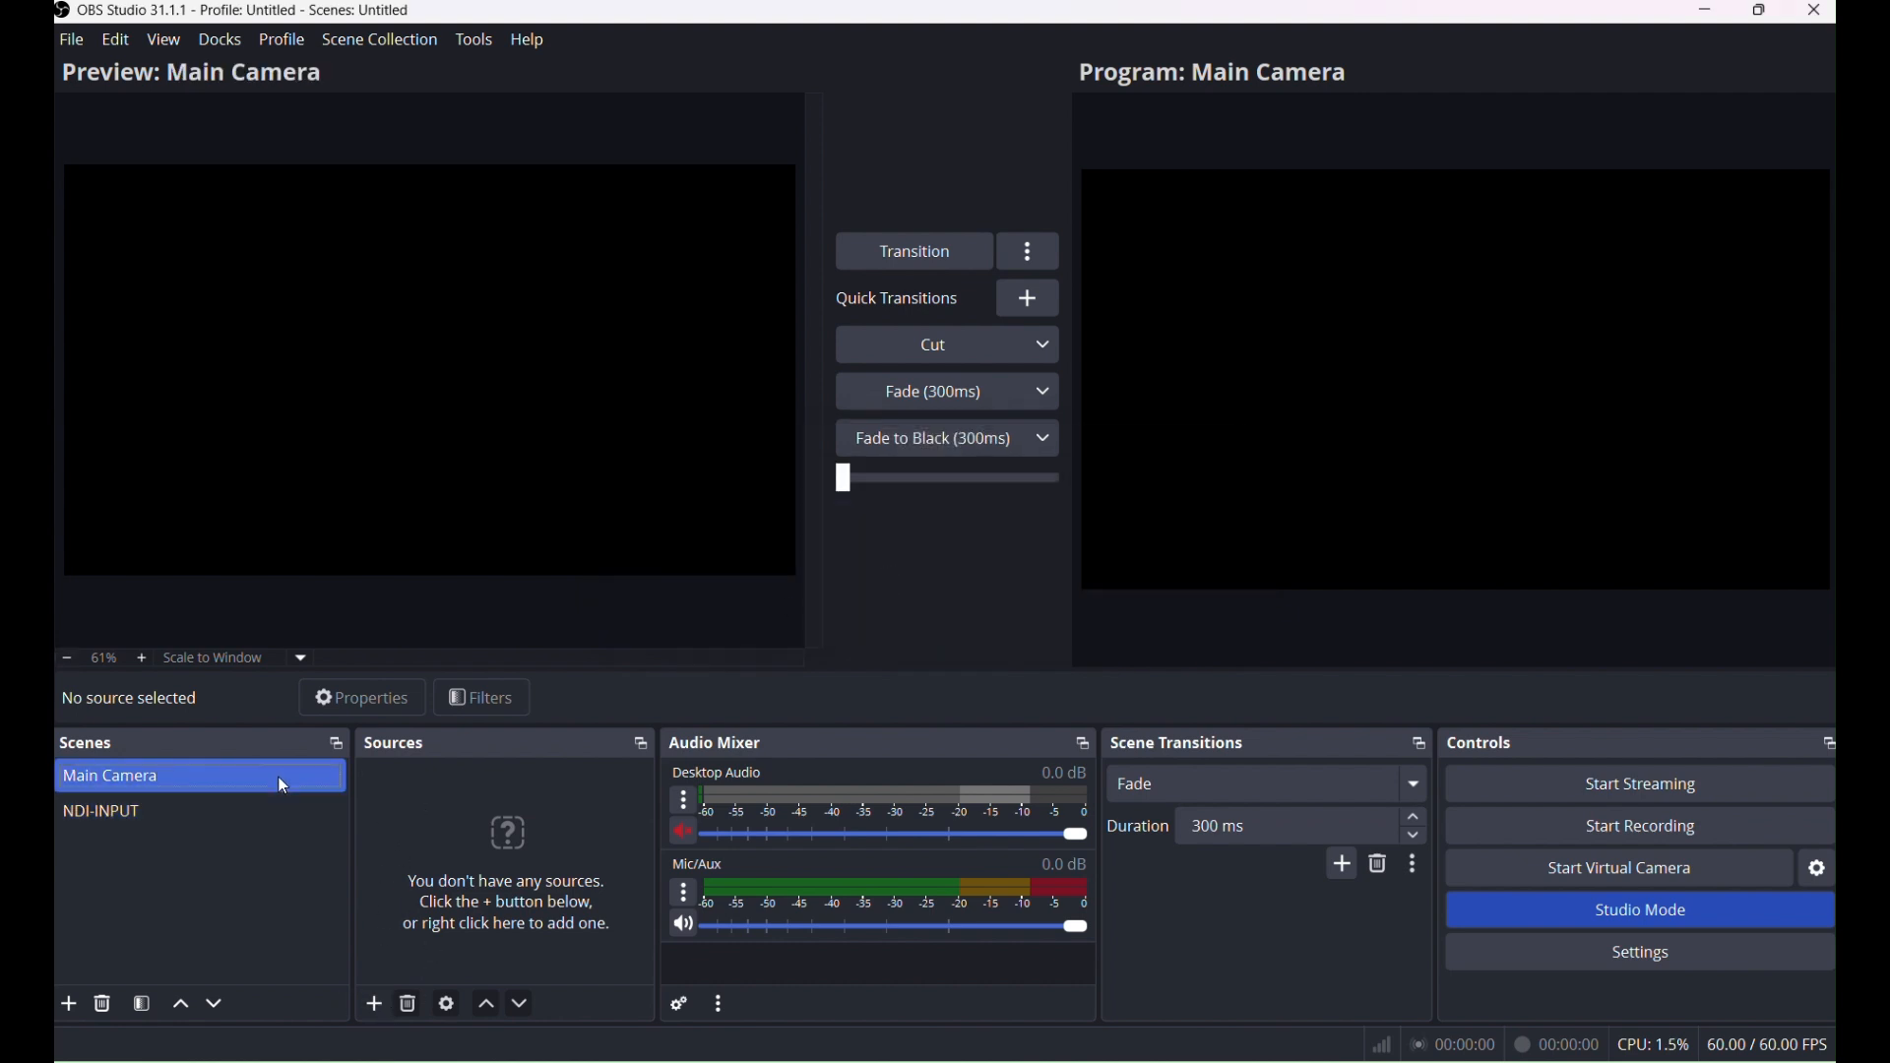
{"action": "left_click", "coordinate": [238, 814]}
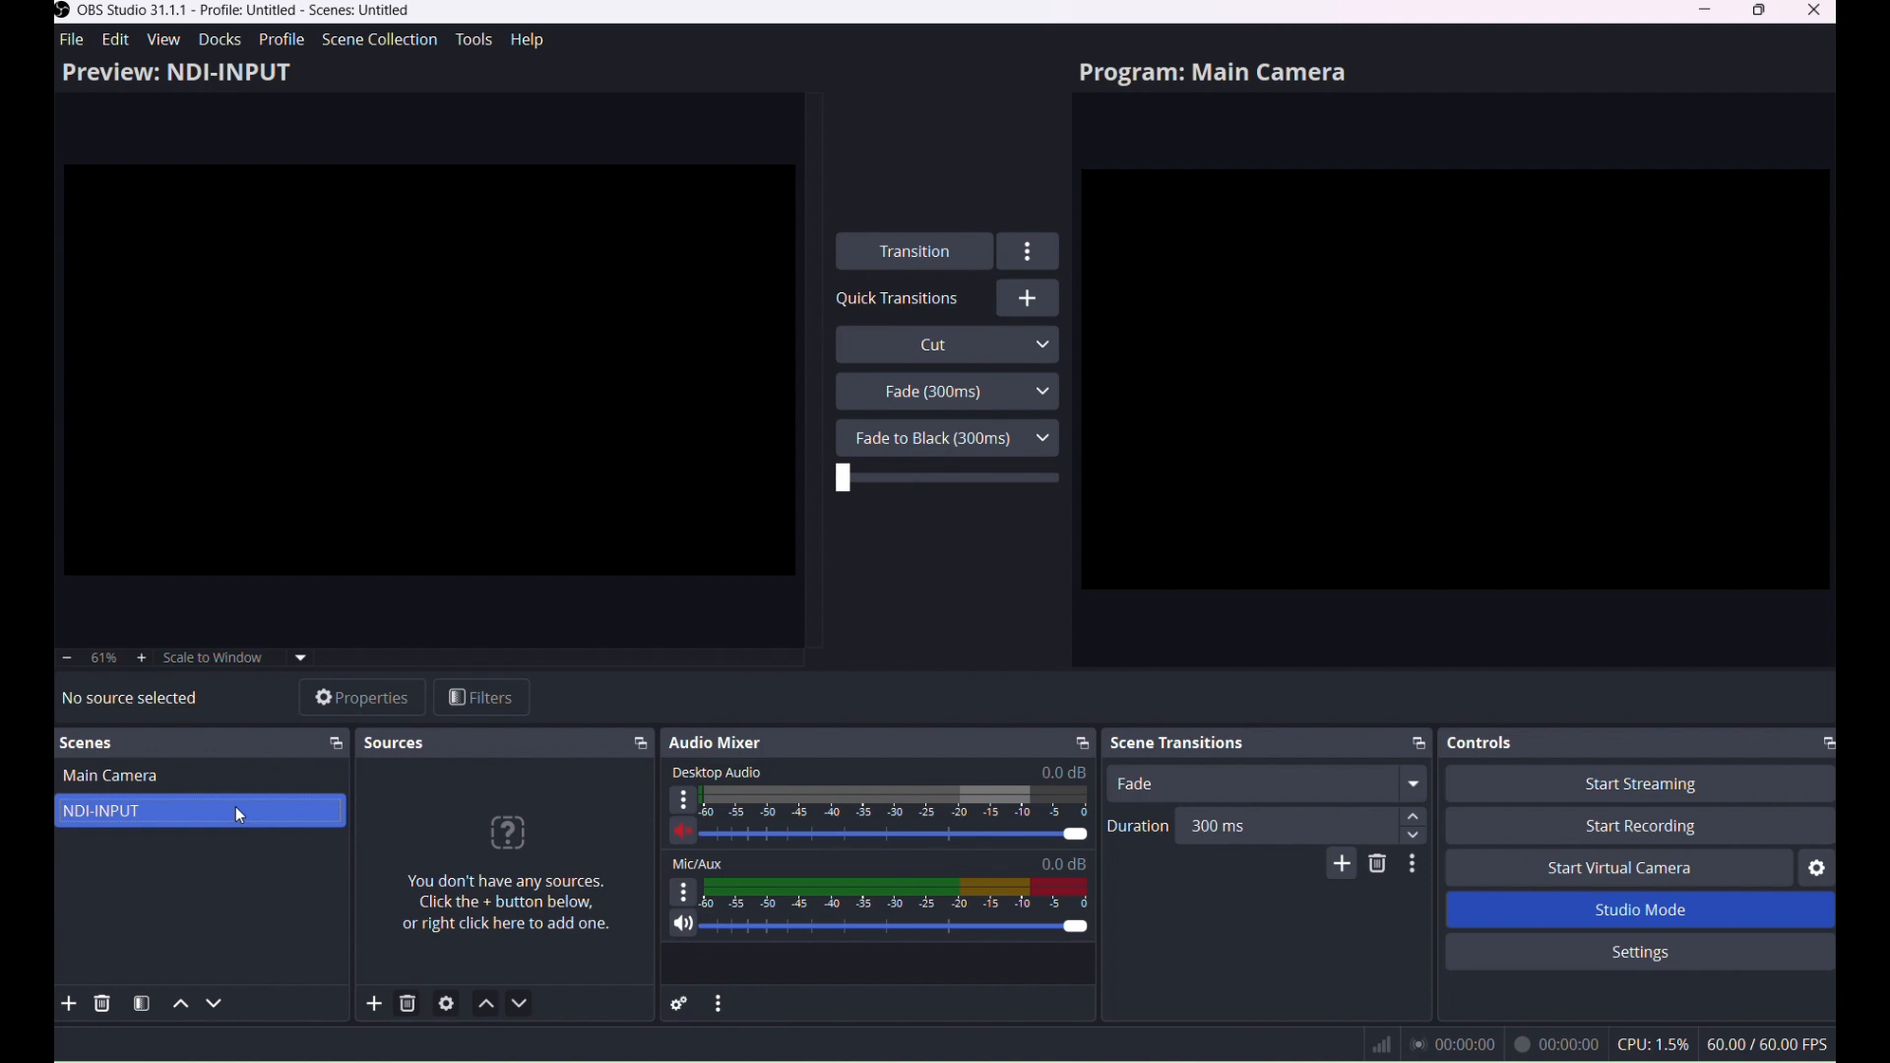
{"action": "left_click", "coordinate": [234, 806]}
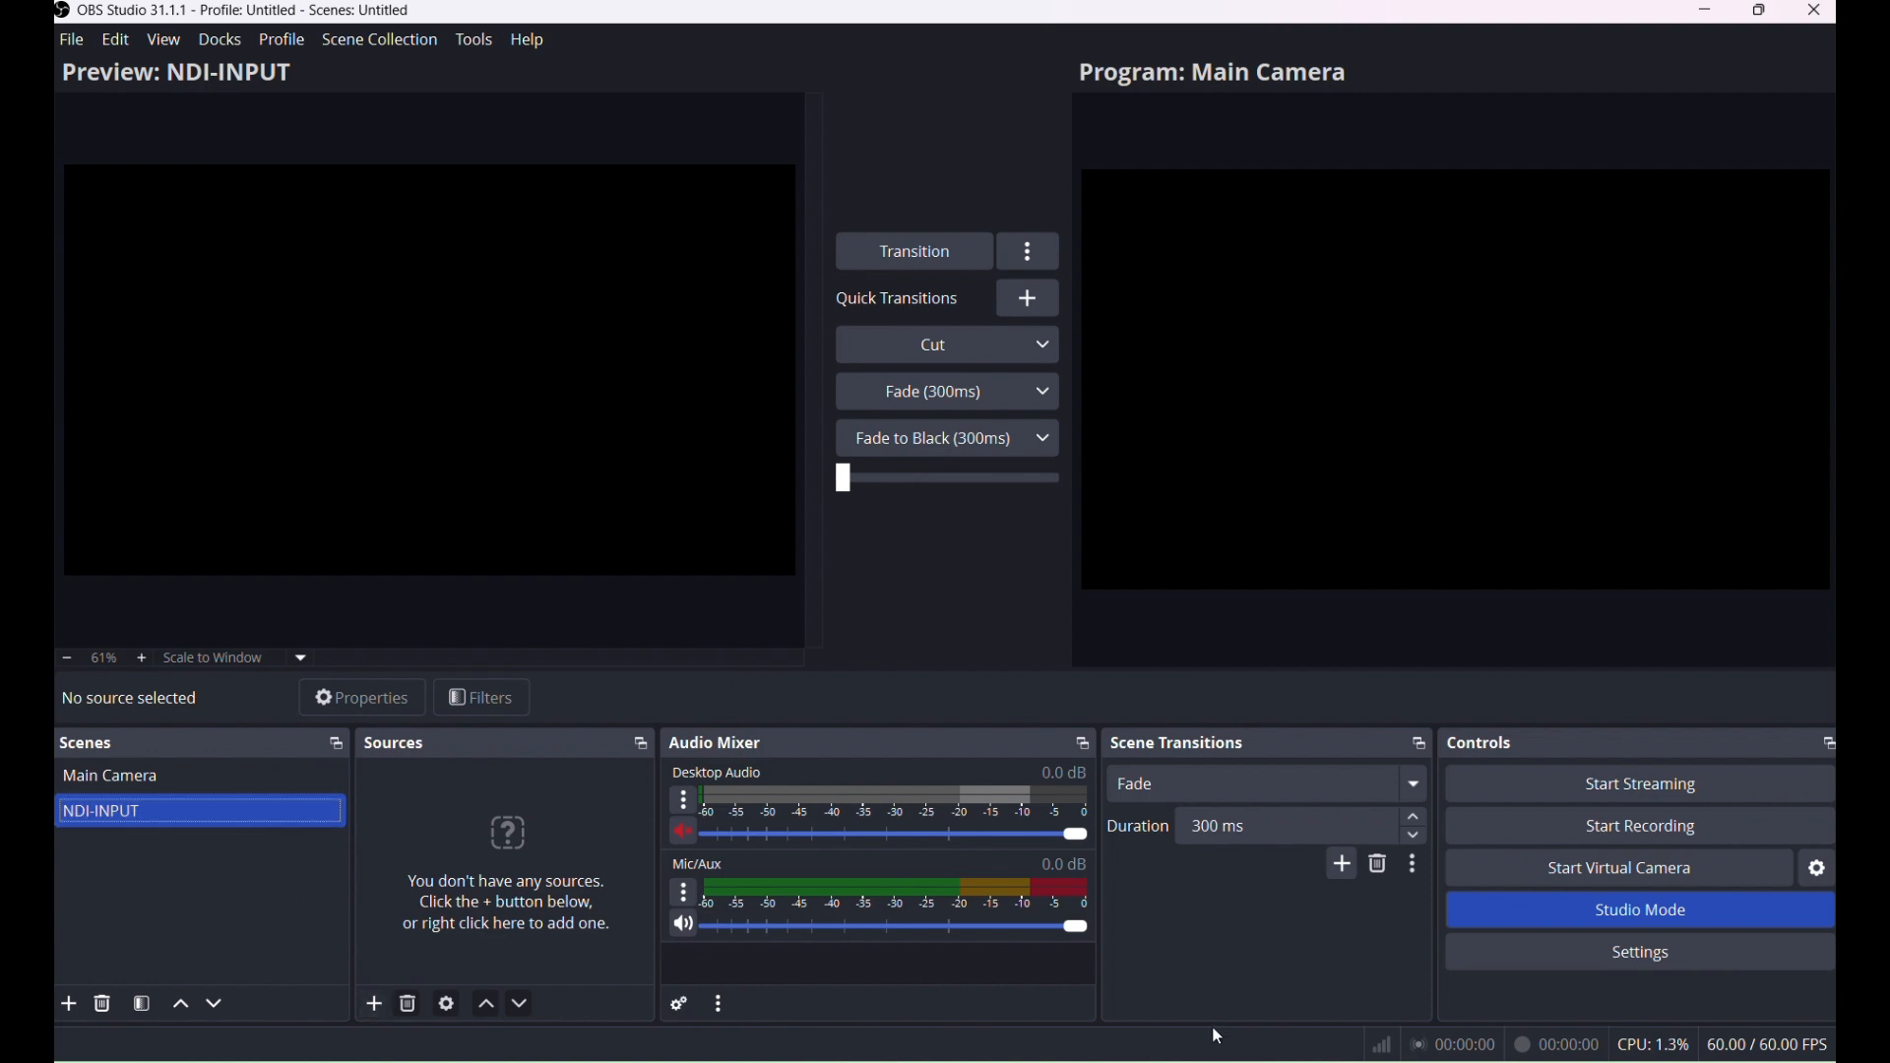
Switch to FreeShow and, in the Outputs settings, enable NDI and turn on Transparent.
{"action": "left_click", "coordinate": [1440, 1061]}
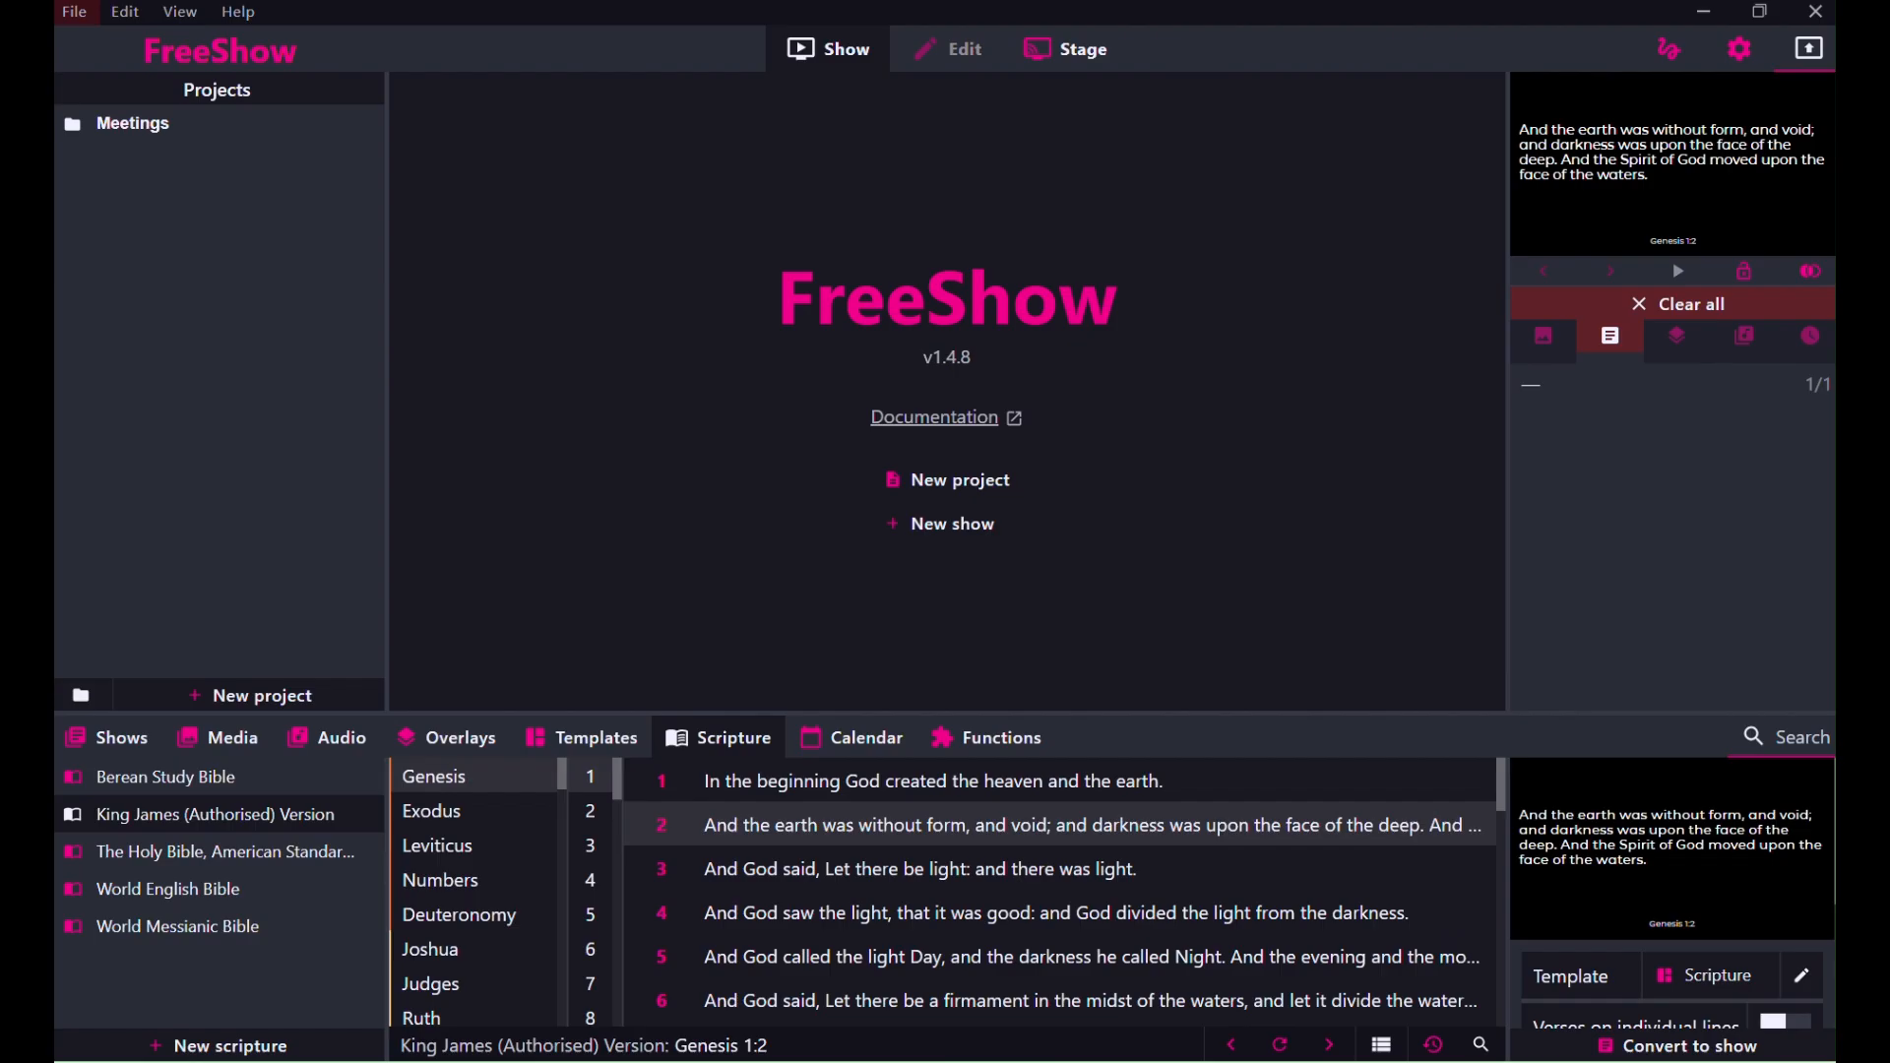
{"action": "left_click", "coordinate": [1741, 53]}
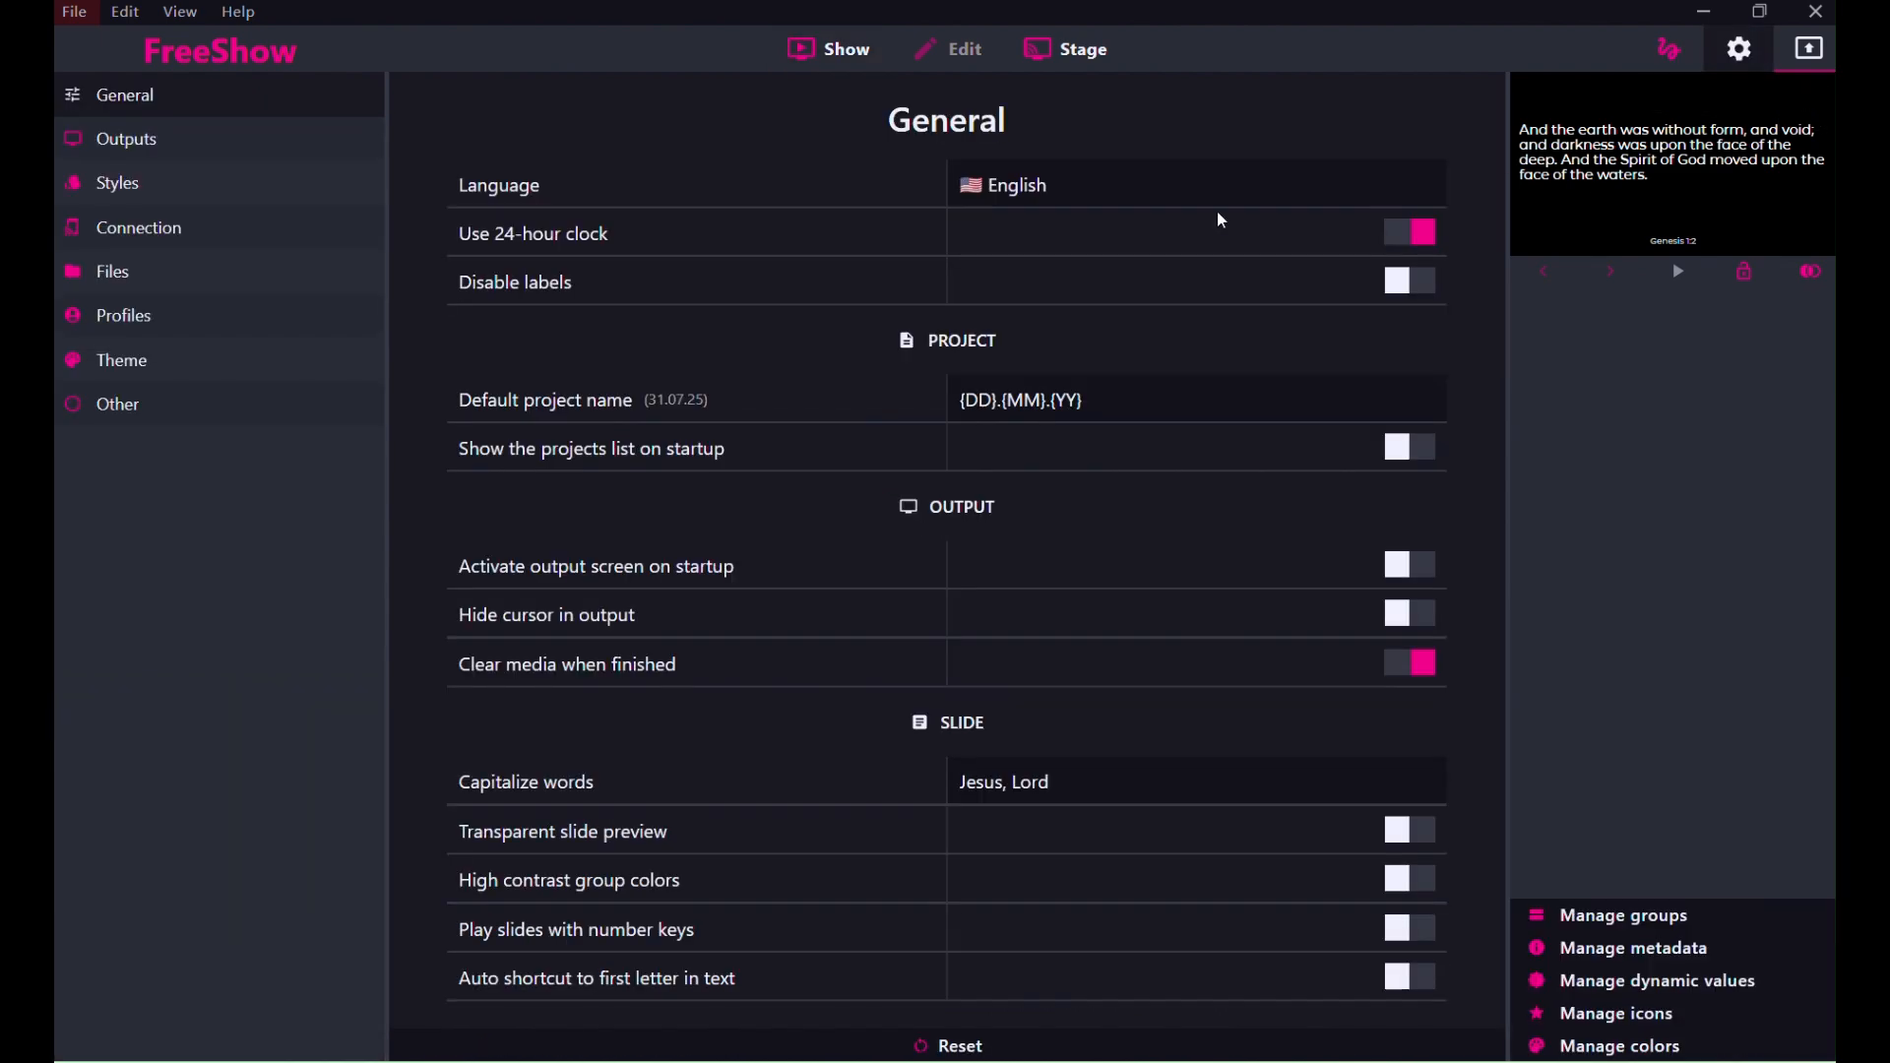
{"action": "left_click", "coordinate": [219, 137]}
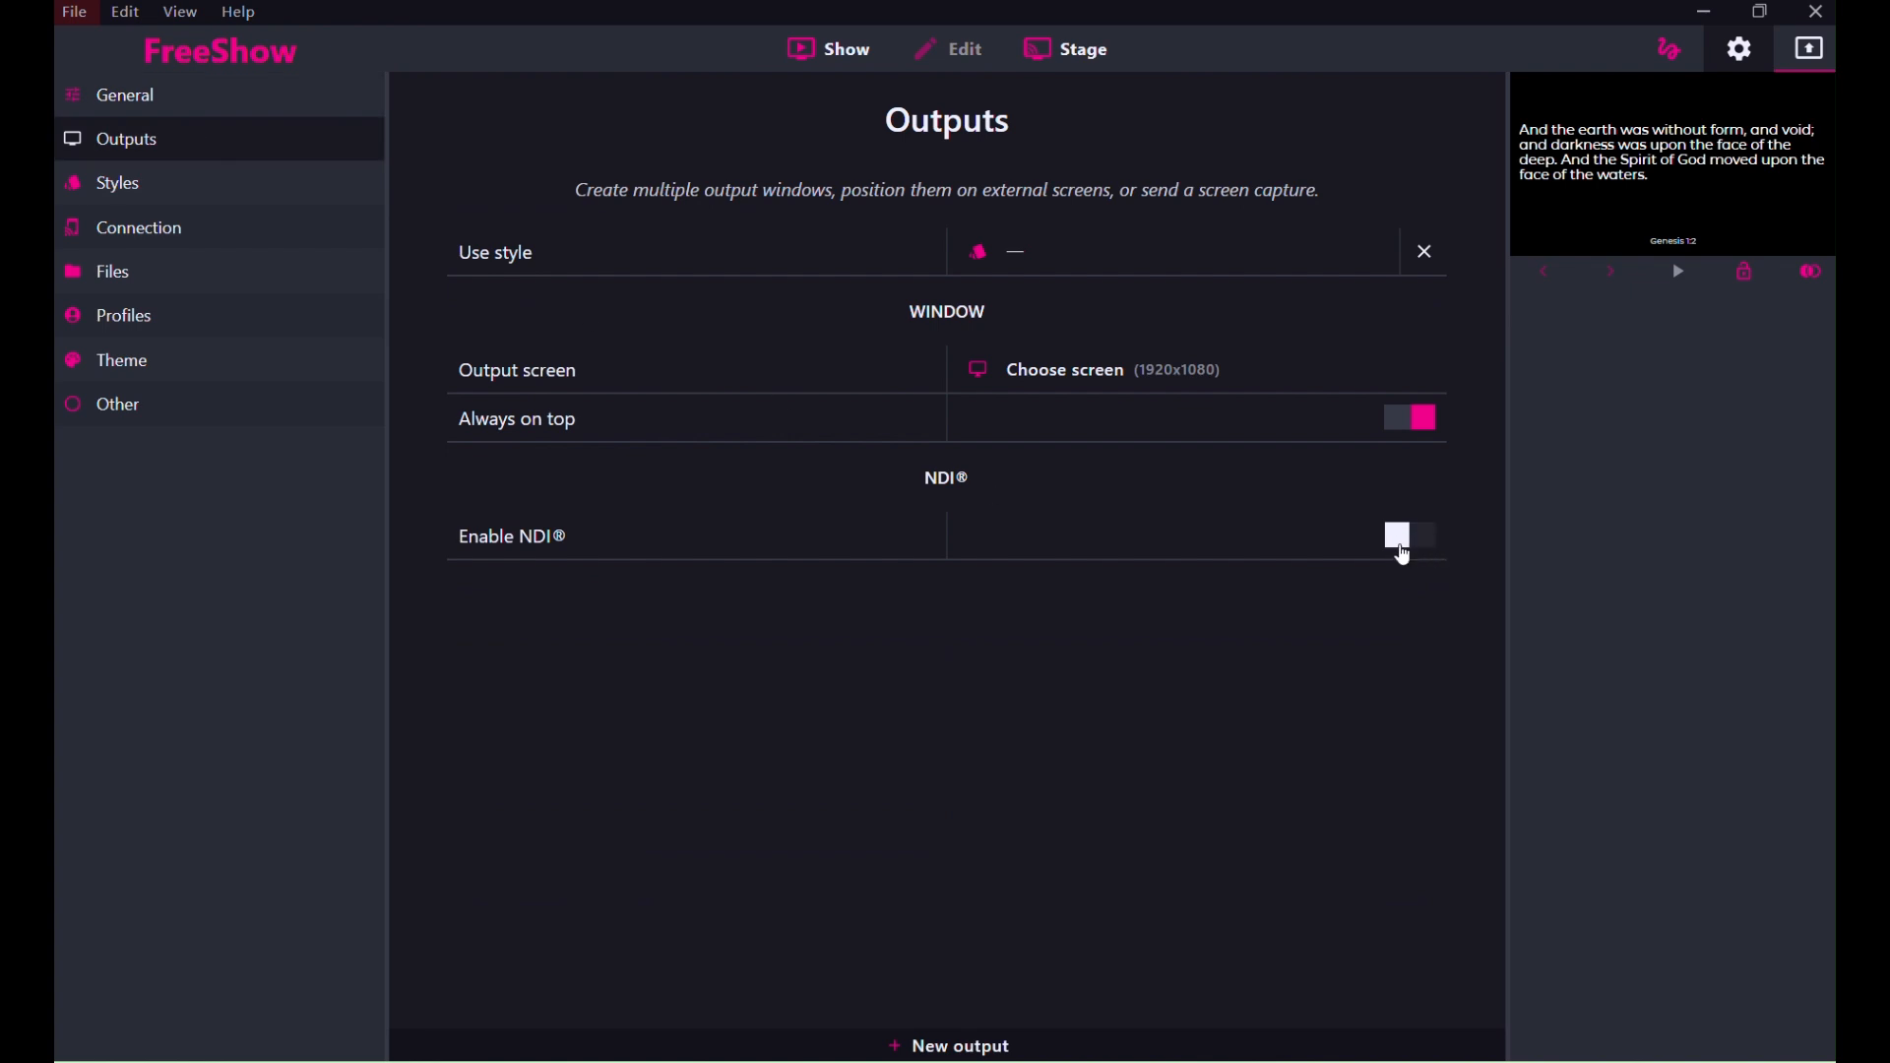
{"action": "left_click", "coordinate": [1403, 554]}
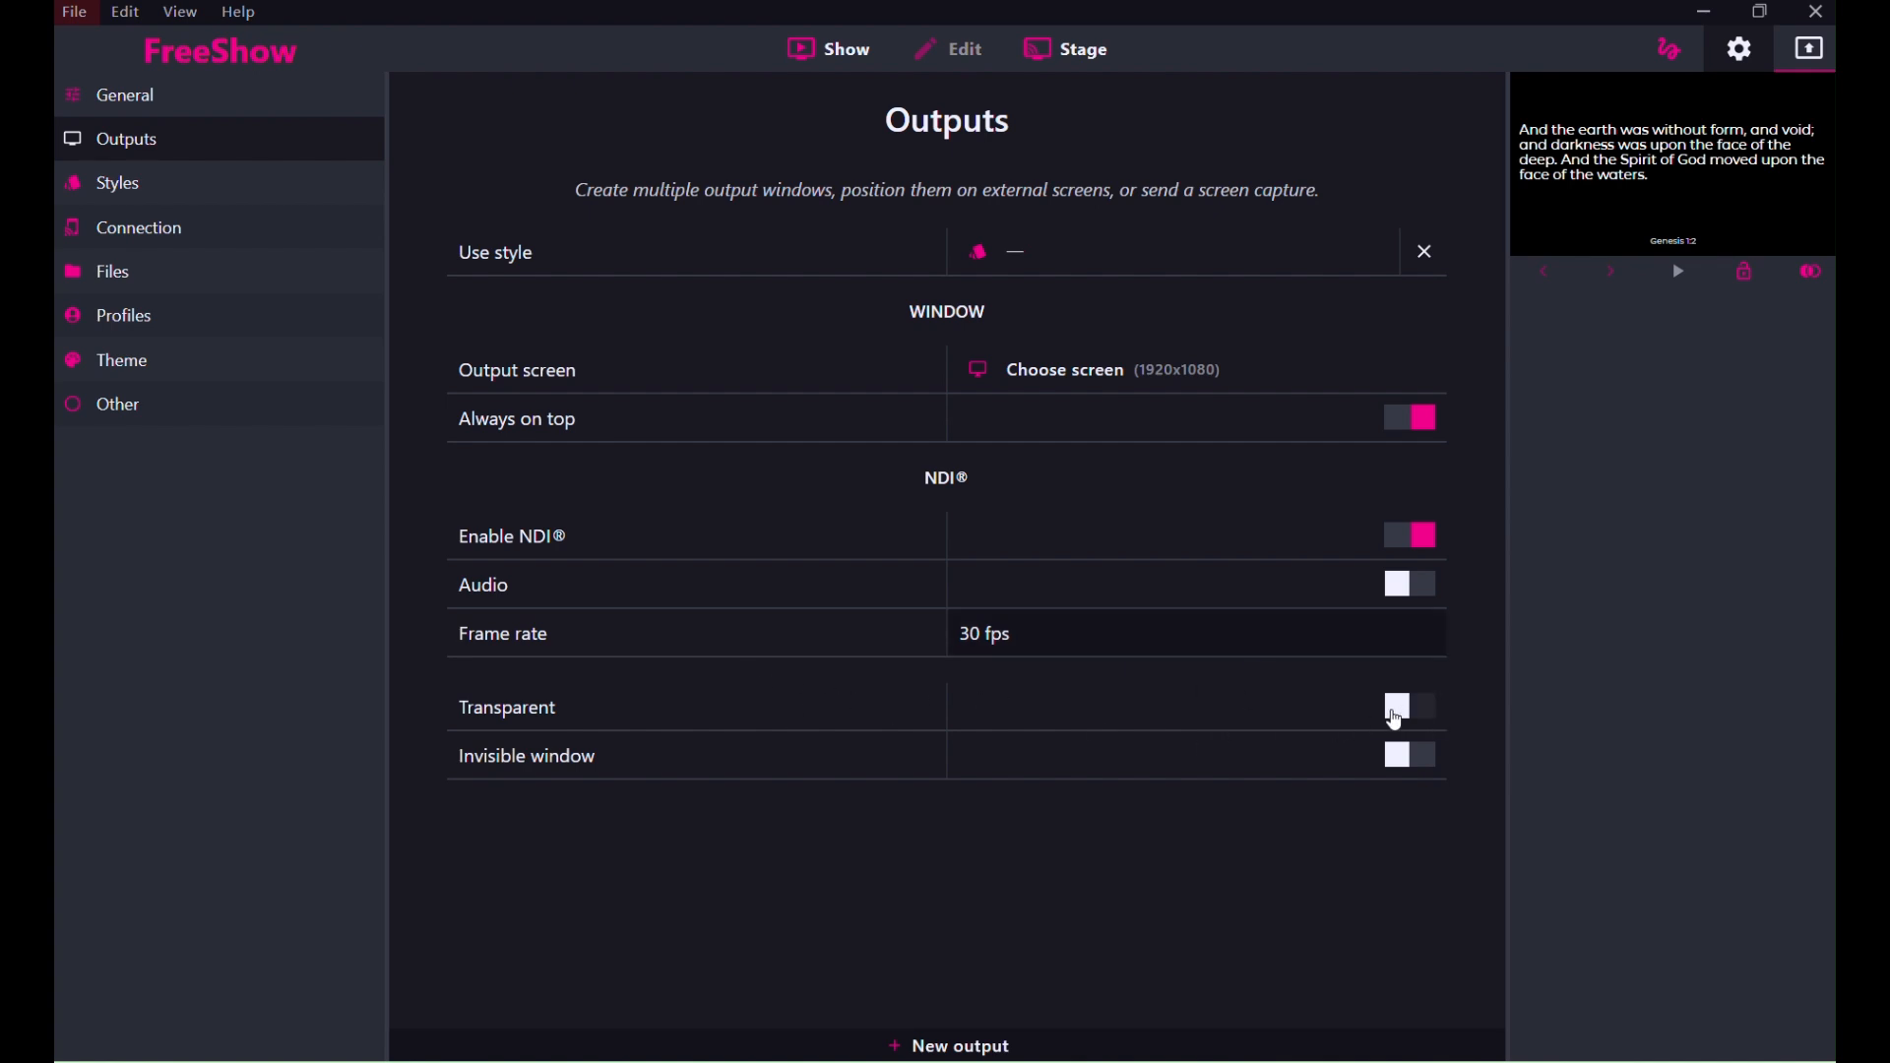
{"action": "left_click", "coordinate": [1398, 713]}
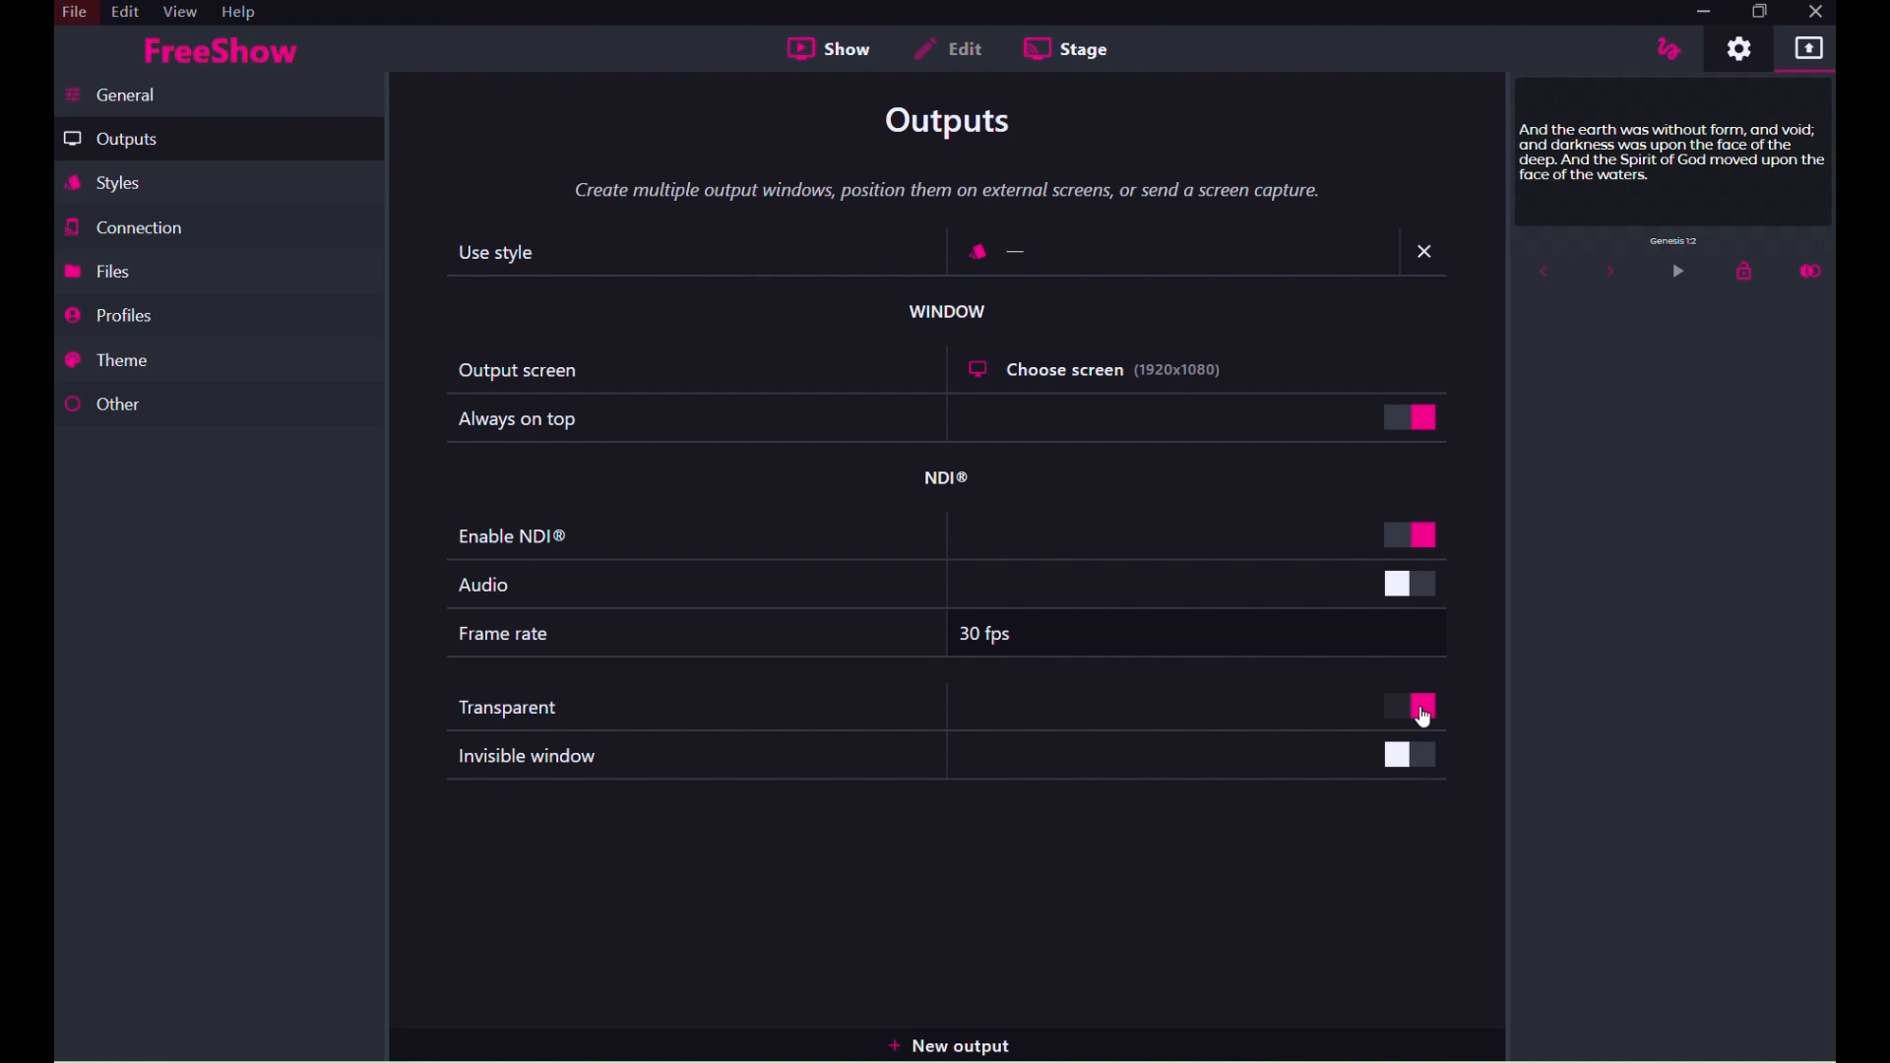
{"action": "left_click", "coordinate": [1425, 718]}
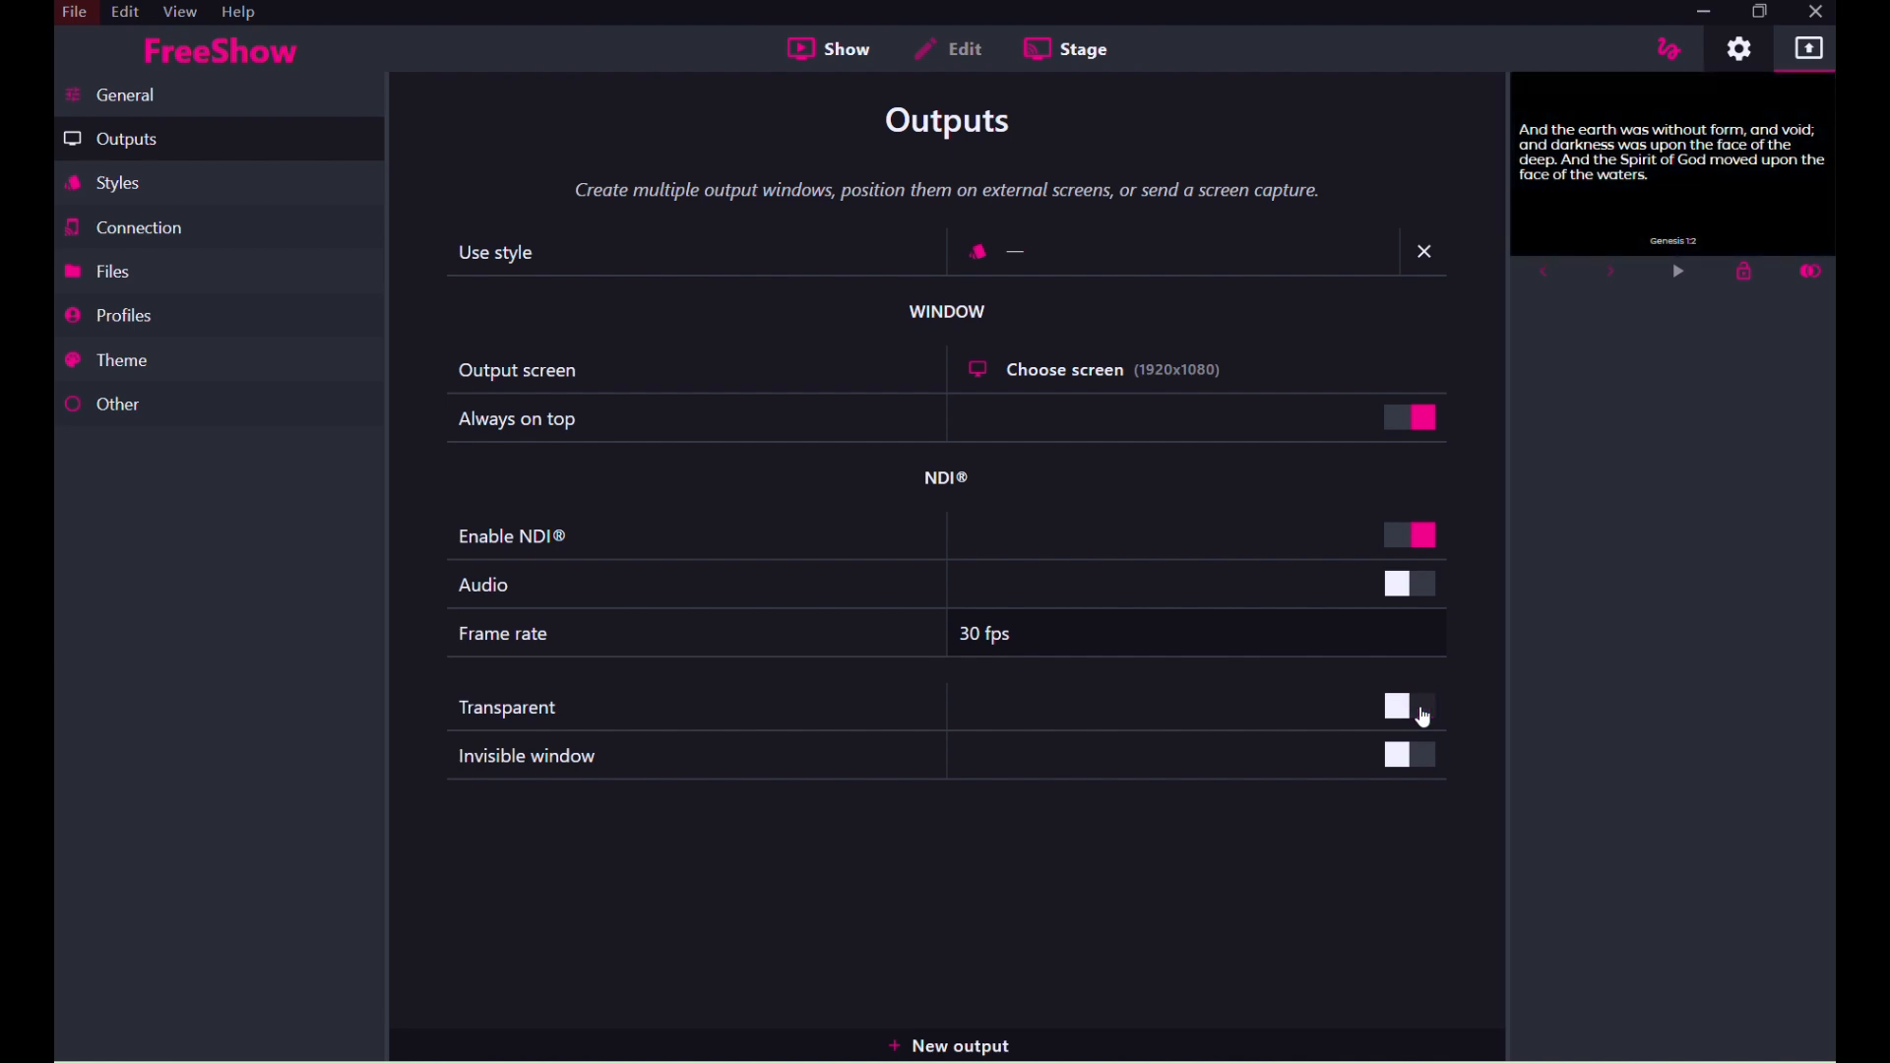
{"action": "left_click", "coordinate": [1424, 718]}
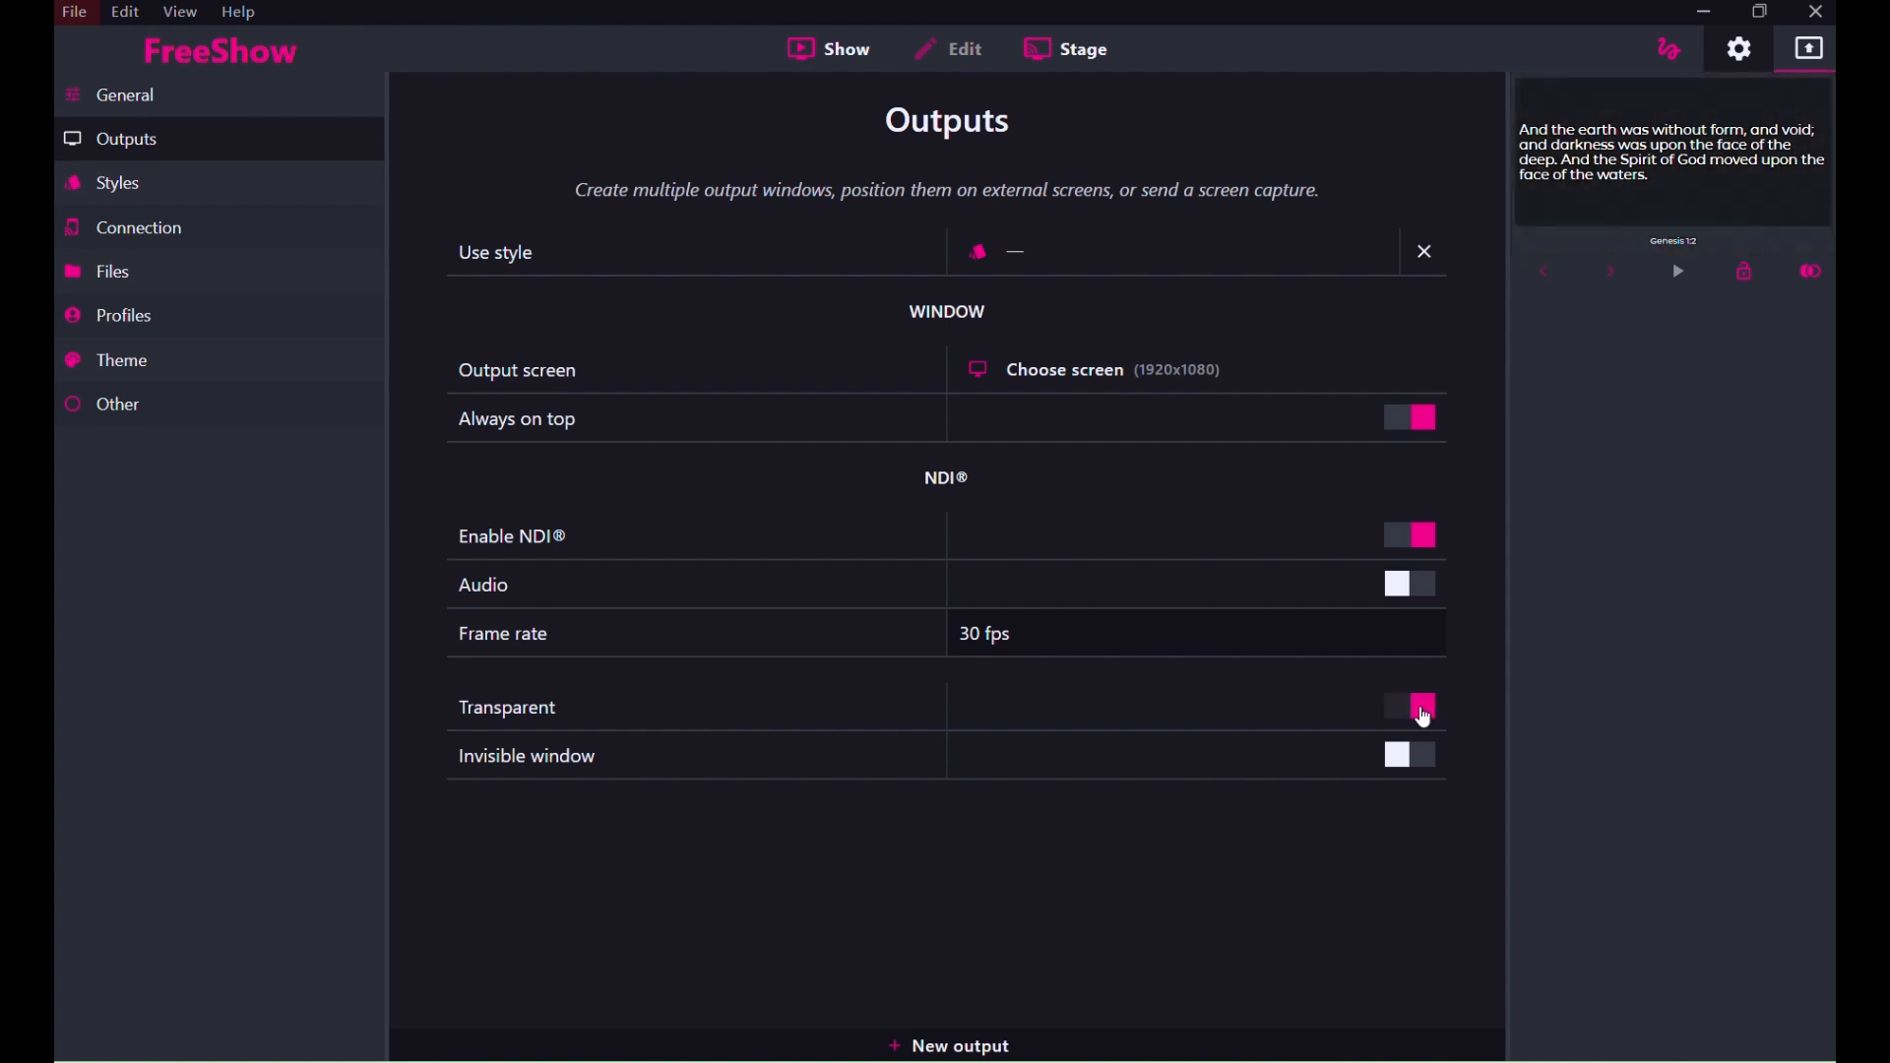
Return to the Show view and present Genesis 1:4 from the scripture list.
{"action": "left_click", "coordinate": [794, 62]}
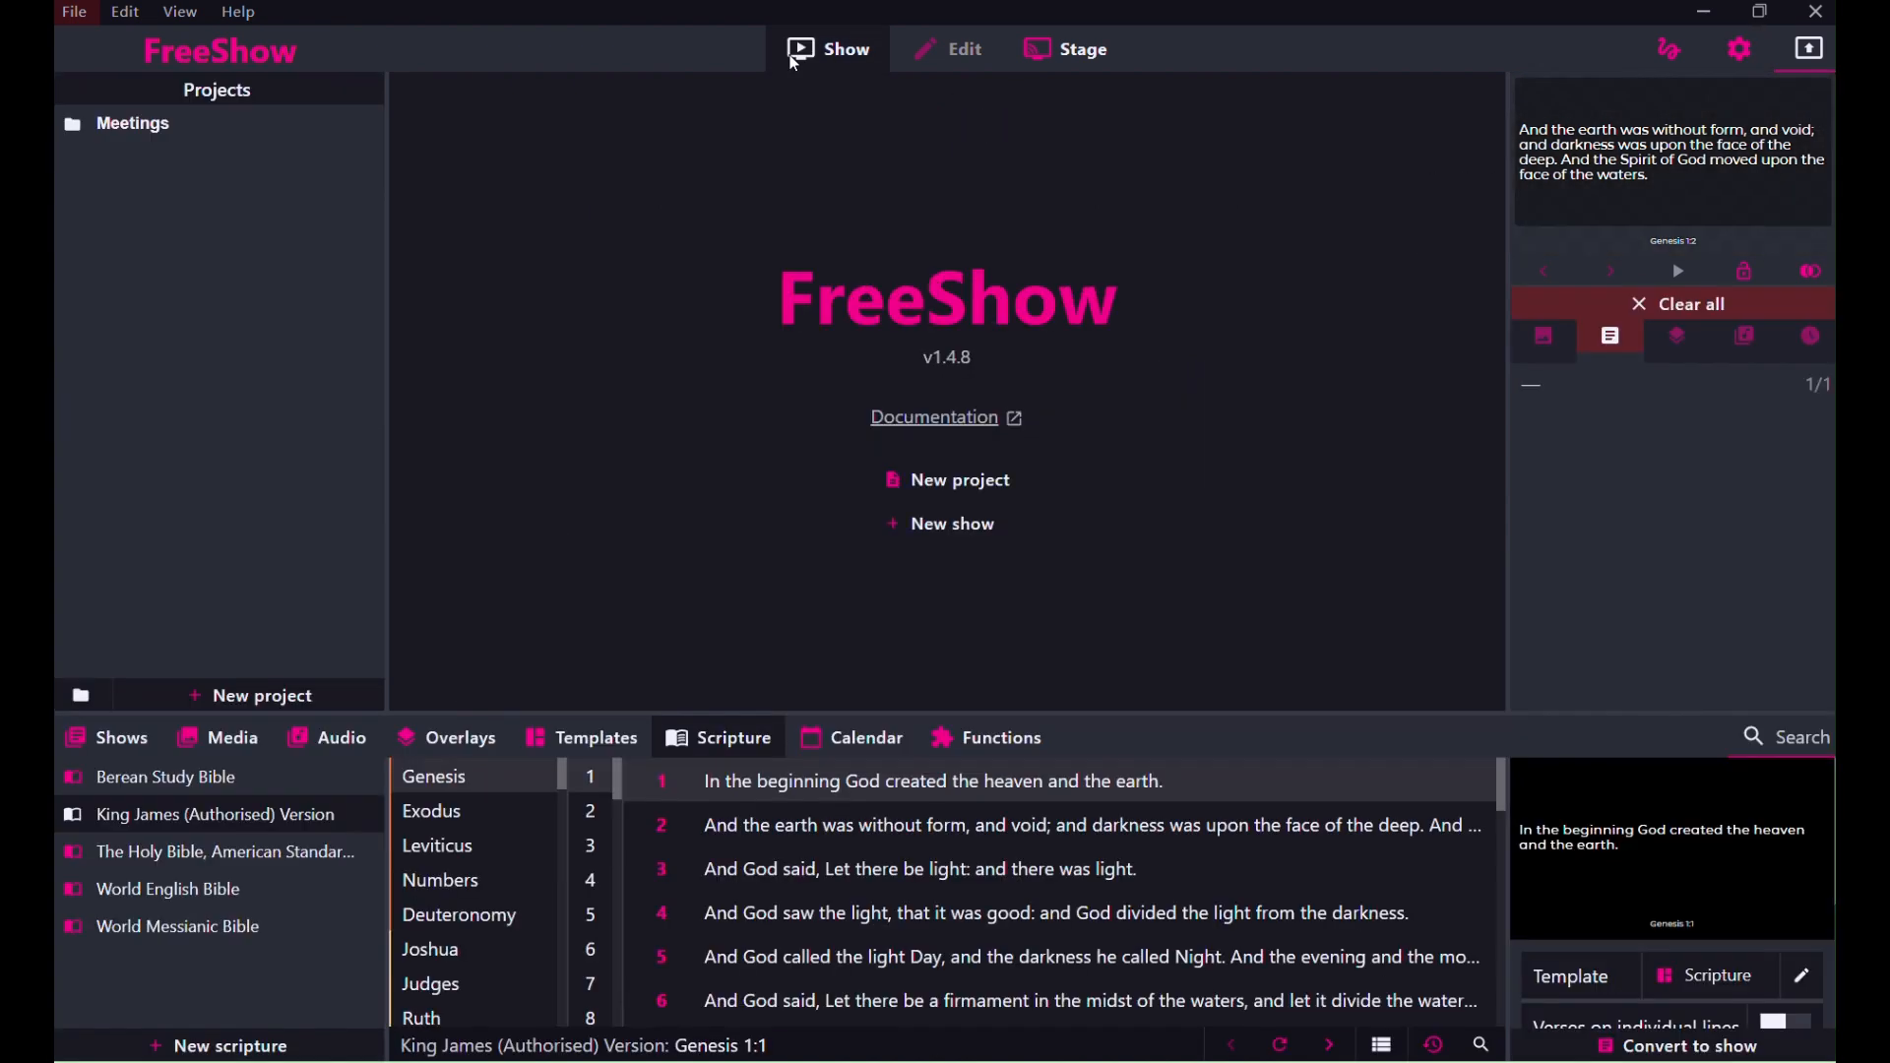
{"action": "left_click", "coordinate": [956, 840]}
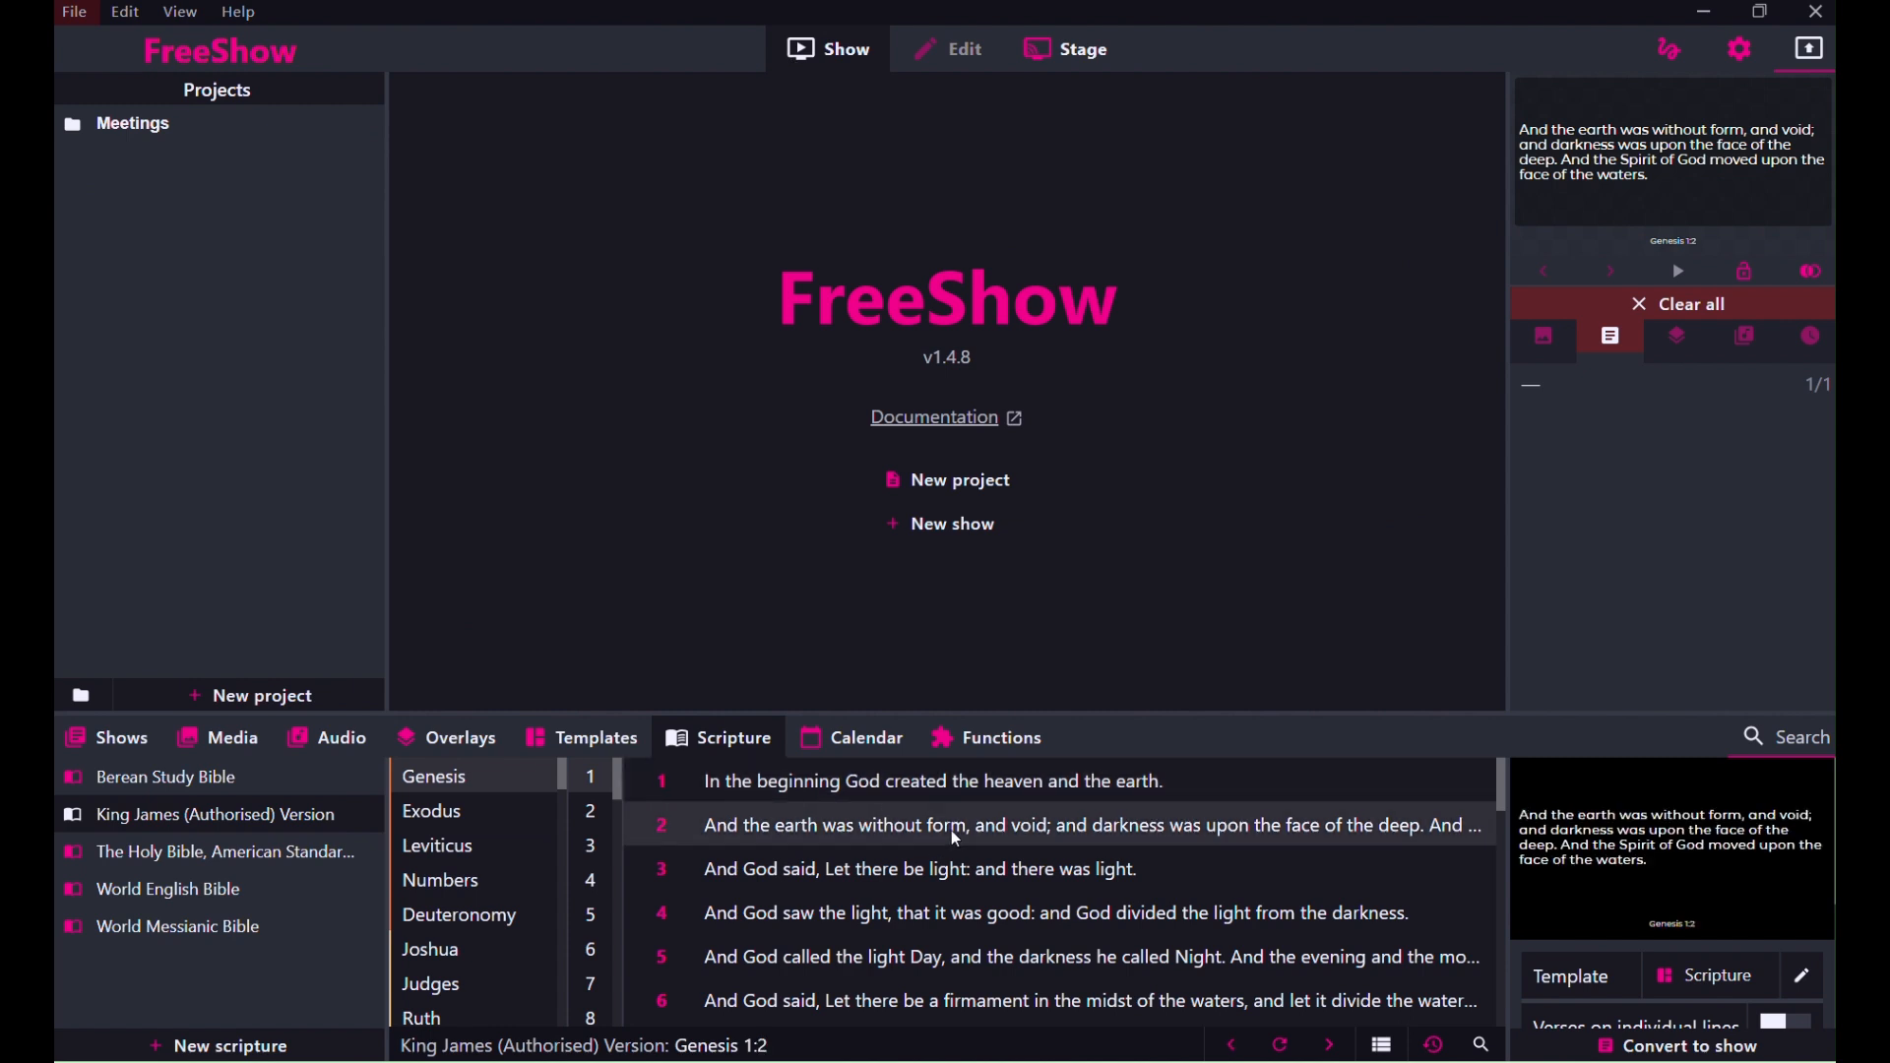
{"action": "left_click", "coordinate": [935, 915]}
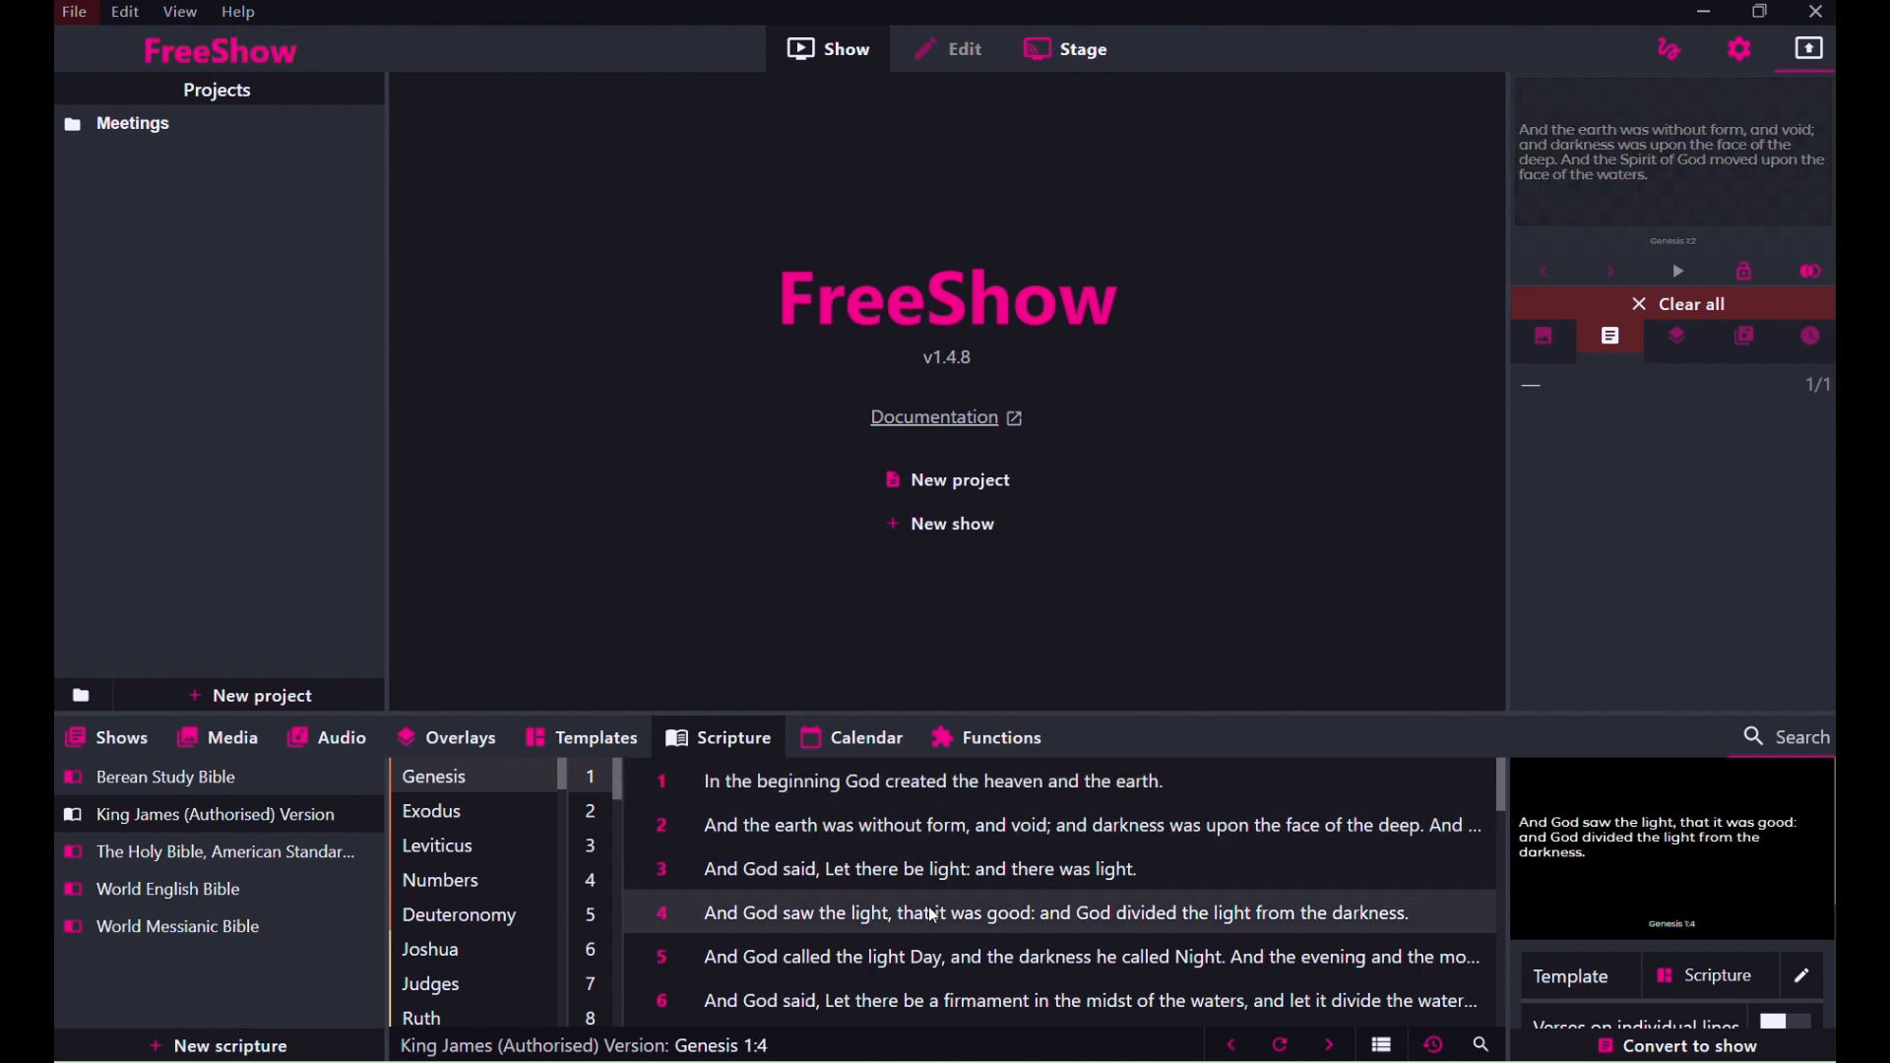
Switch to OBS and add an NDI Source named FREESHOW-SCRIPTURES to the NDI-INPUT scene.
{"action": "mouse_move", "coordinate": [1389, 1061]}
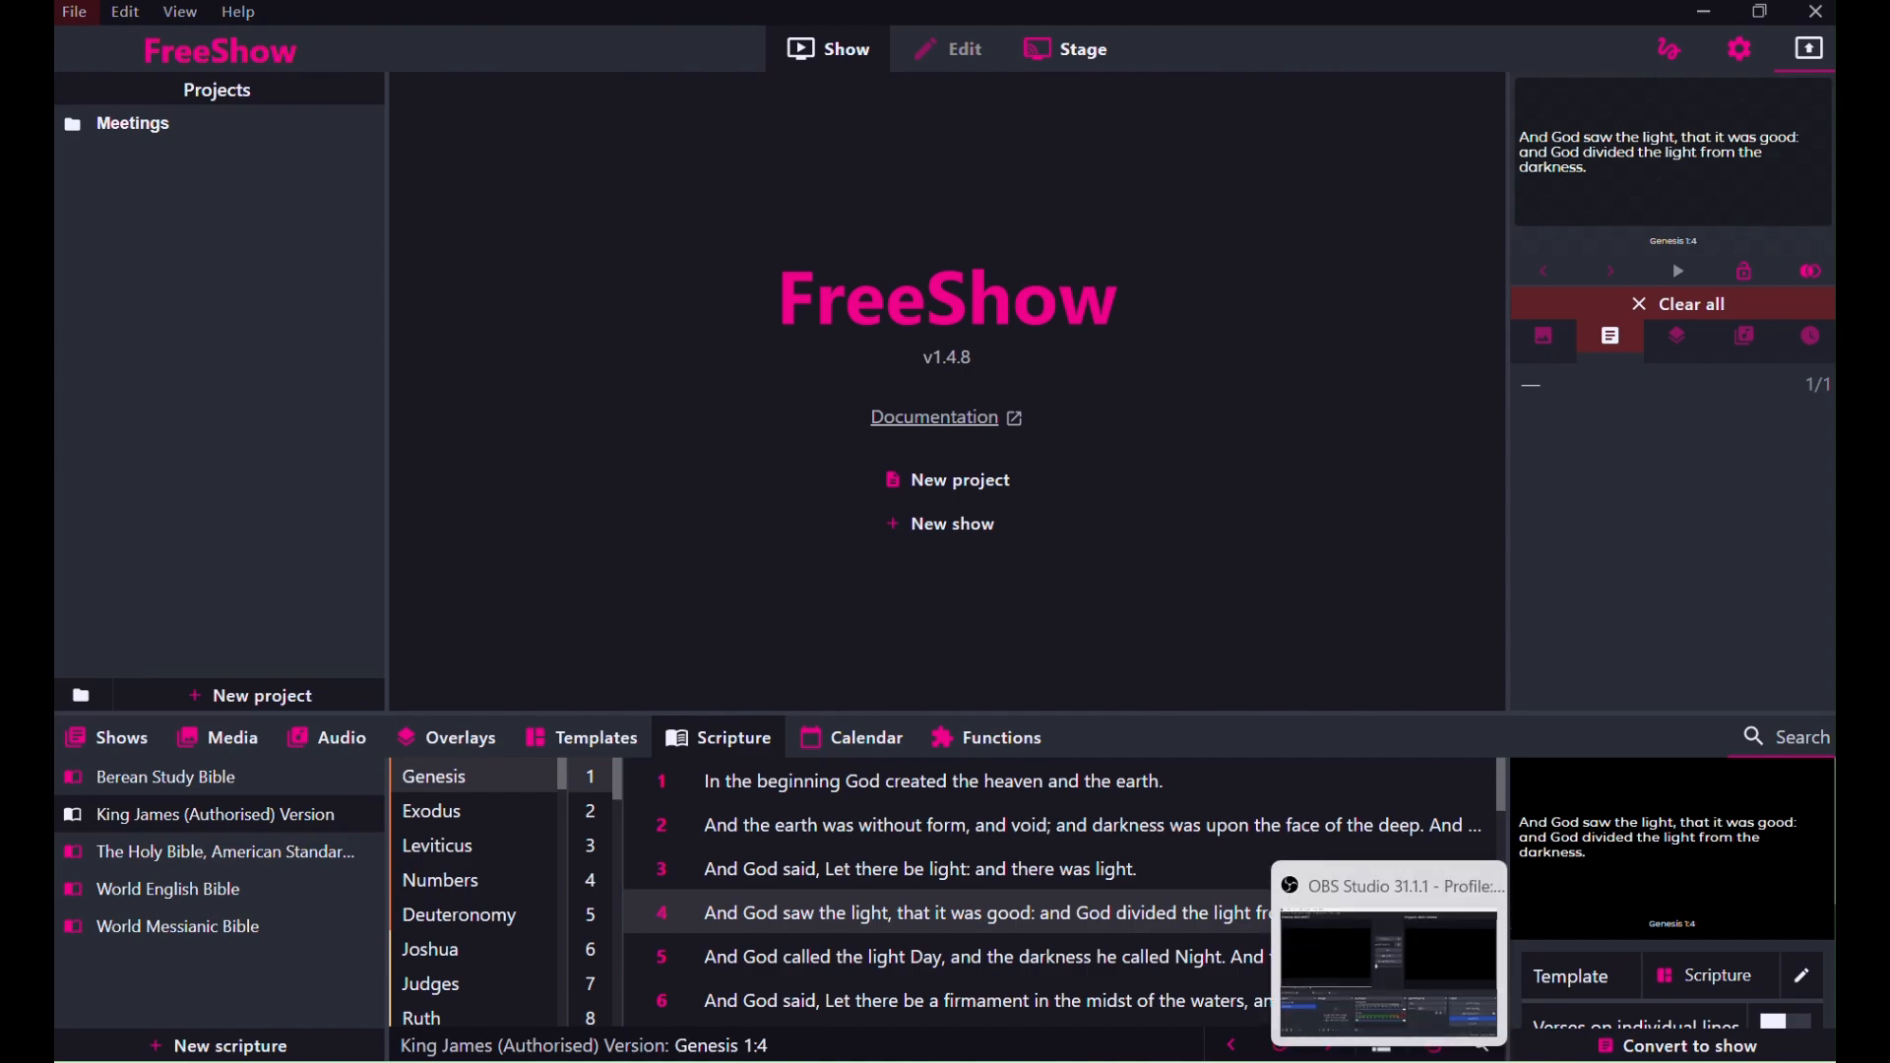
{"action": "left_click", "coordinate": [1389, 974]}
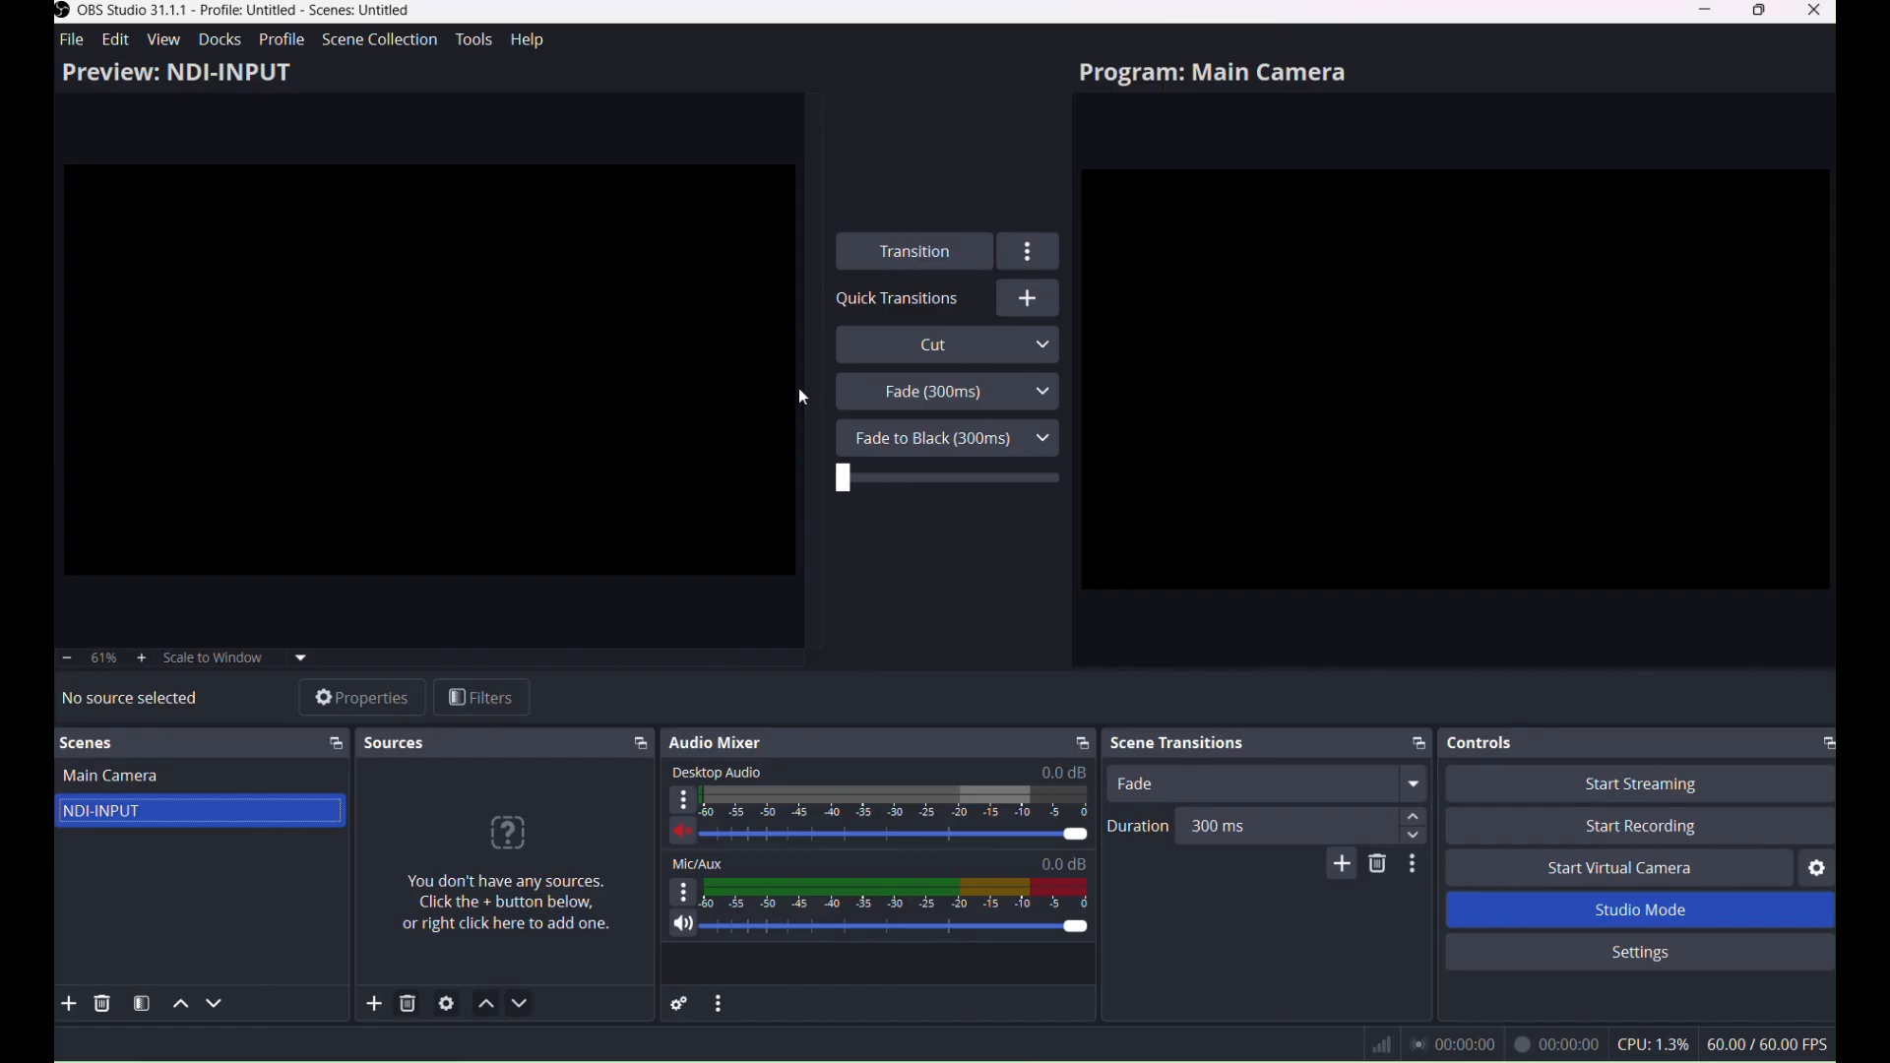
{"action": "left_click", "coordinate": [376, 1006]}
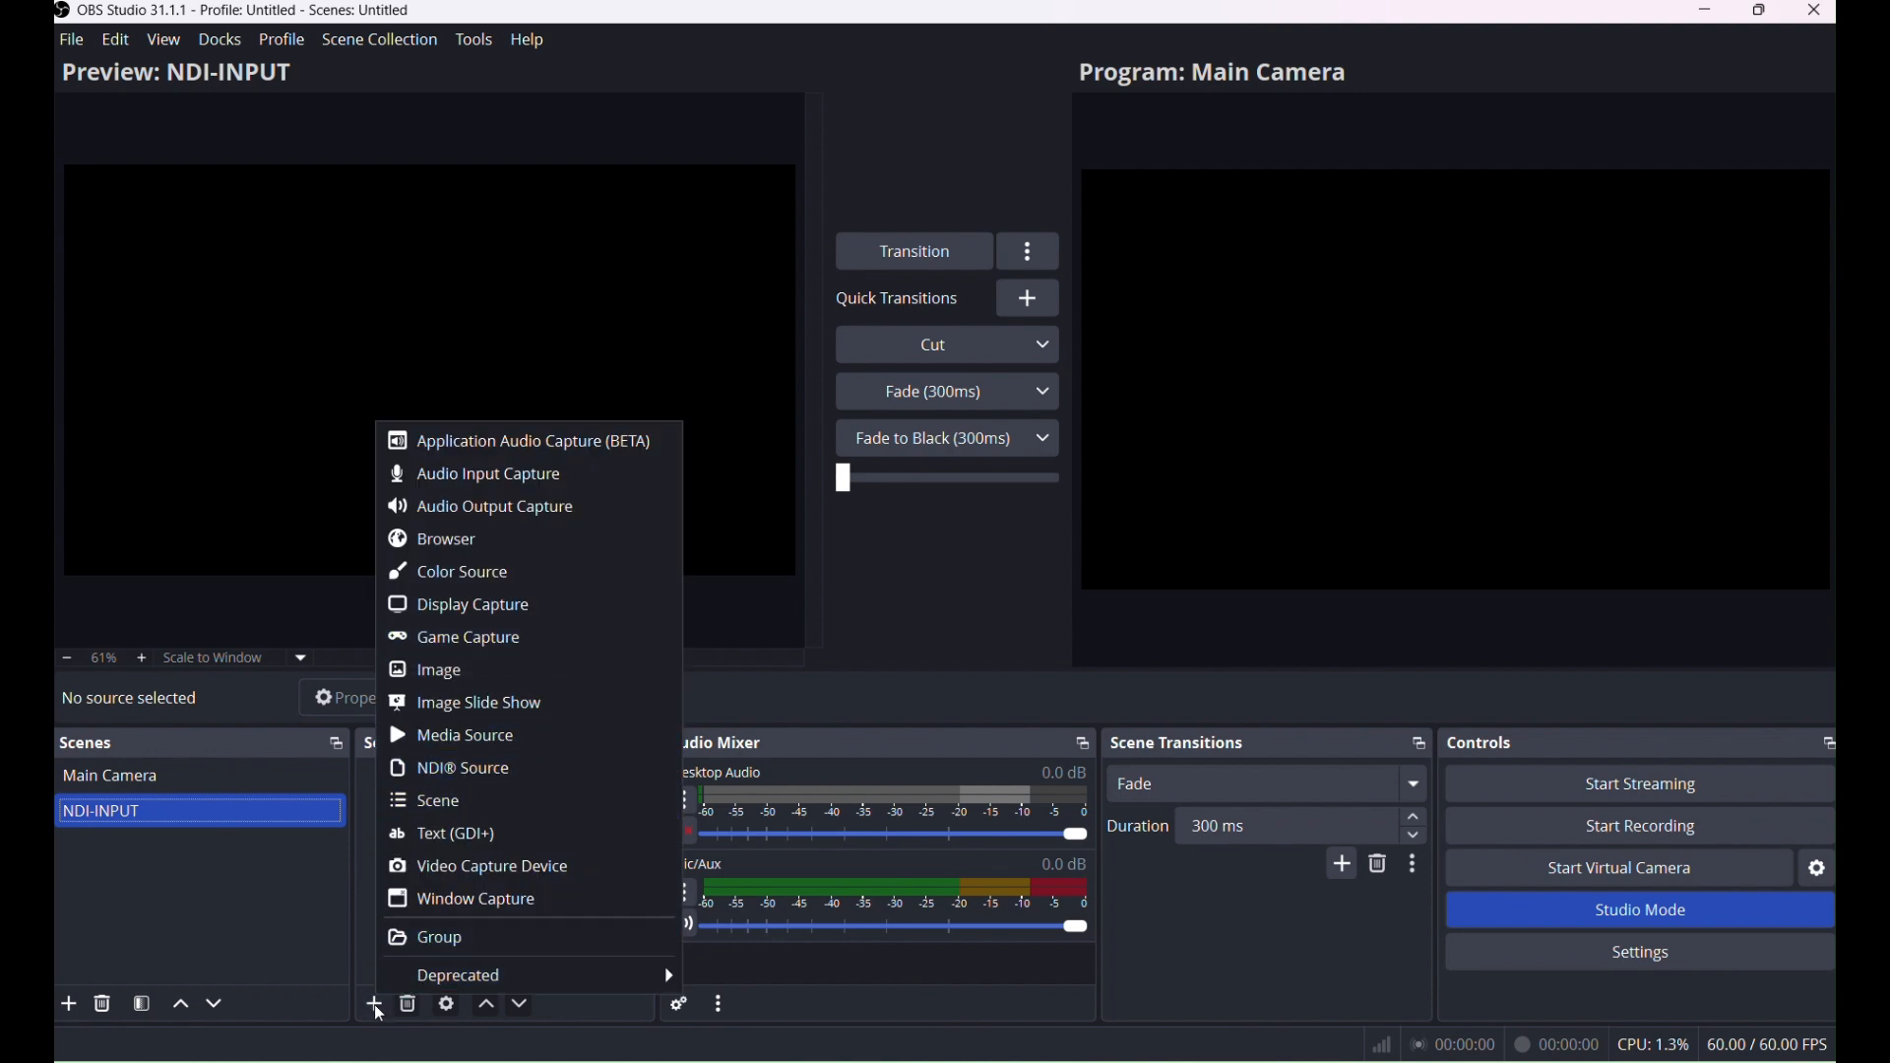
{"action": "left_click", "coordinate": [479, 768]}
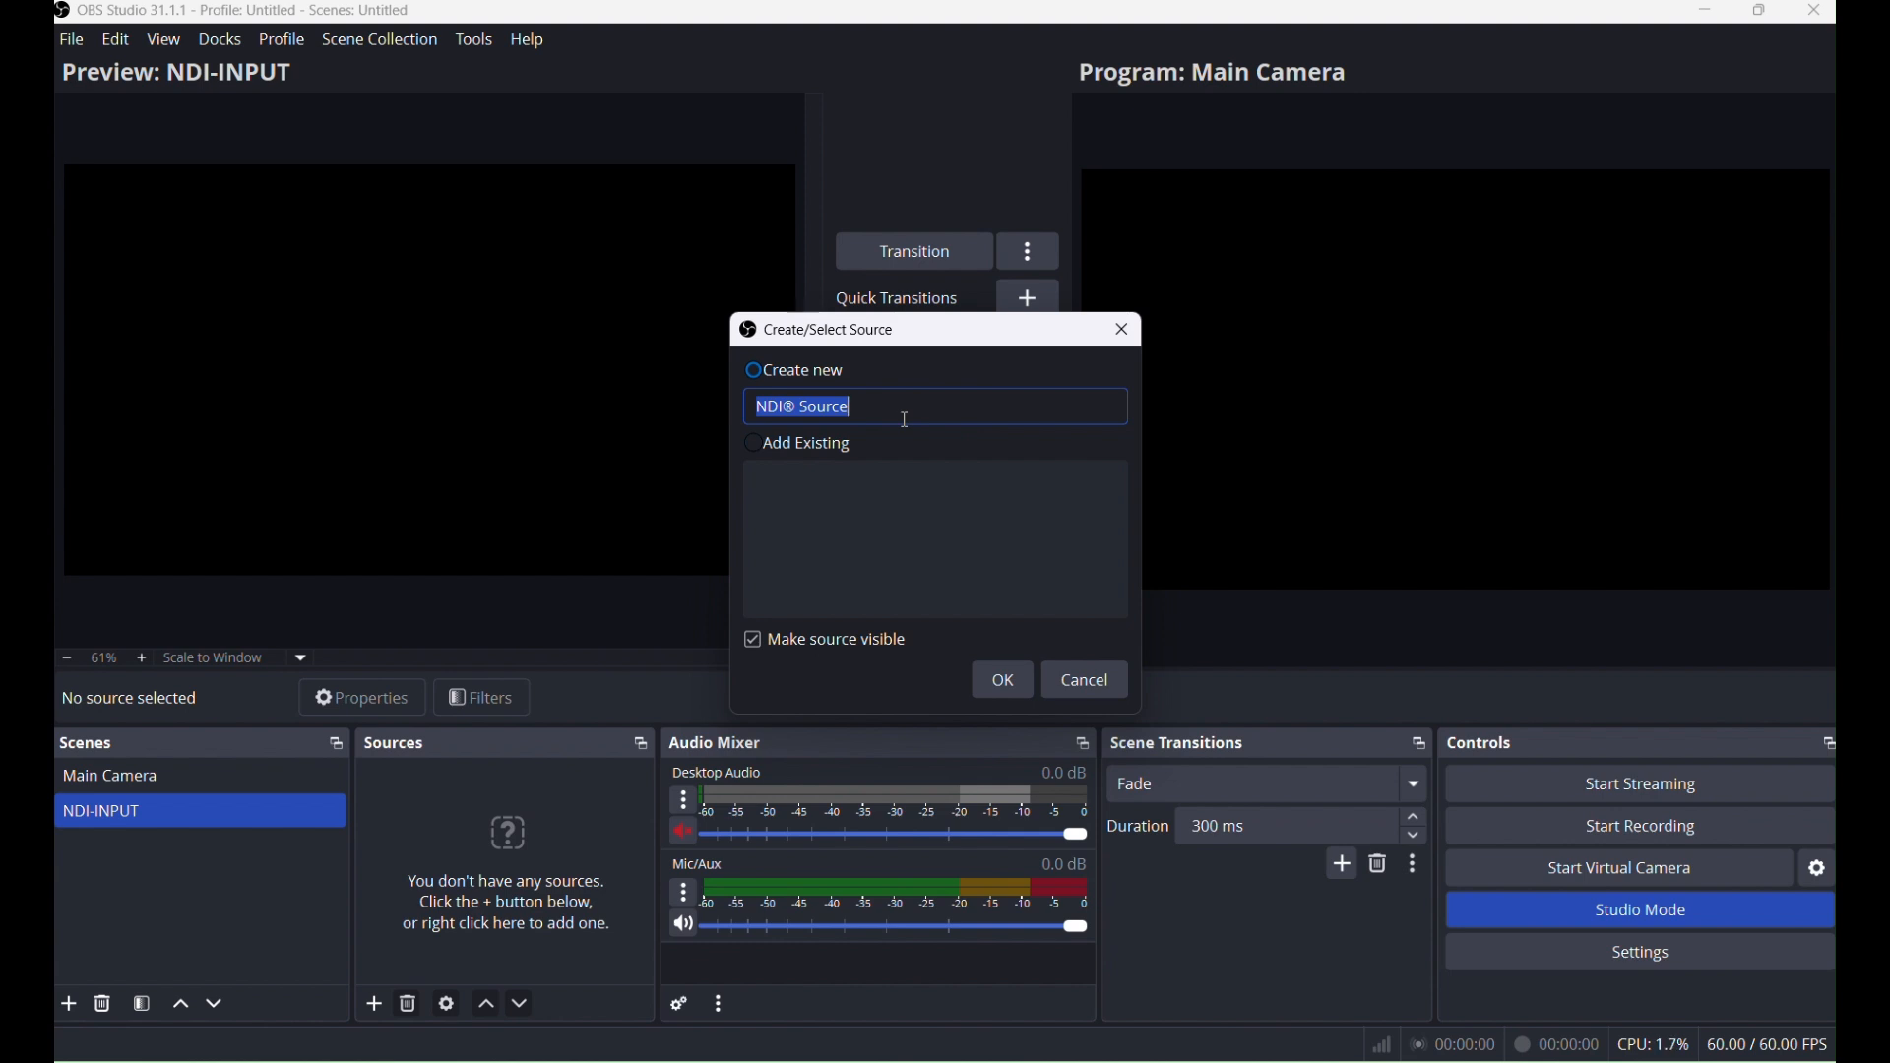
{"action": "type", "text": "FREESHOW-SCRIPTURES"}
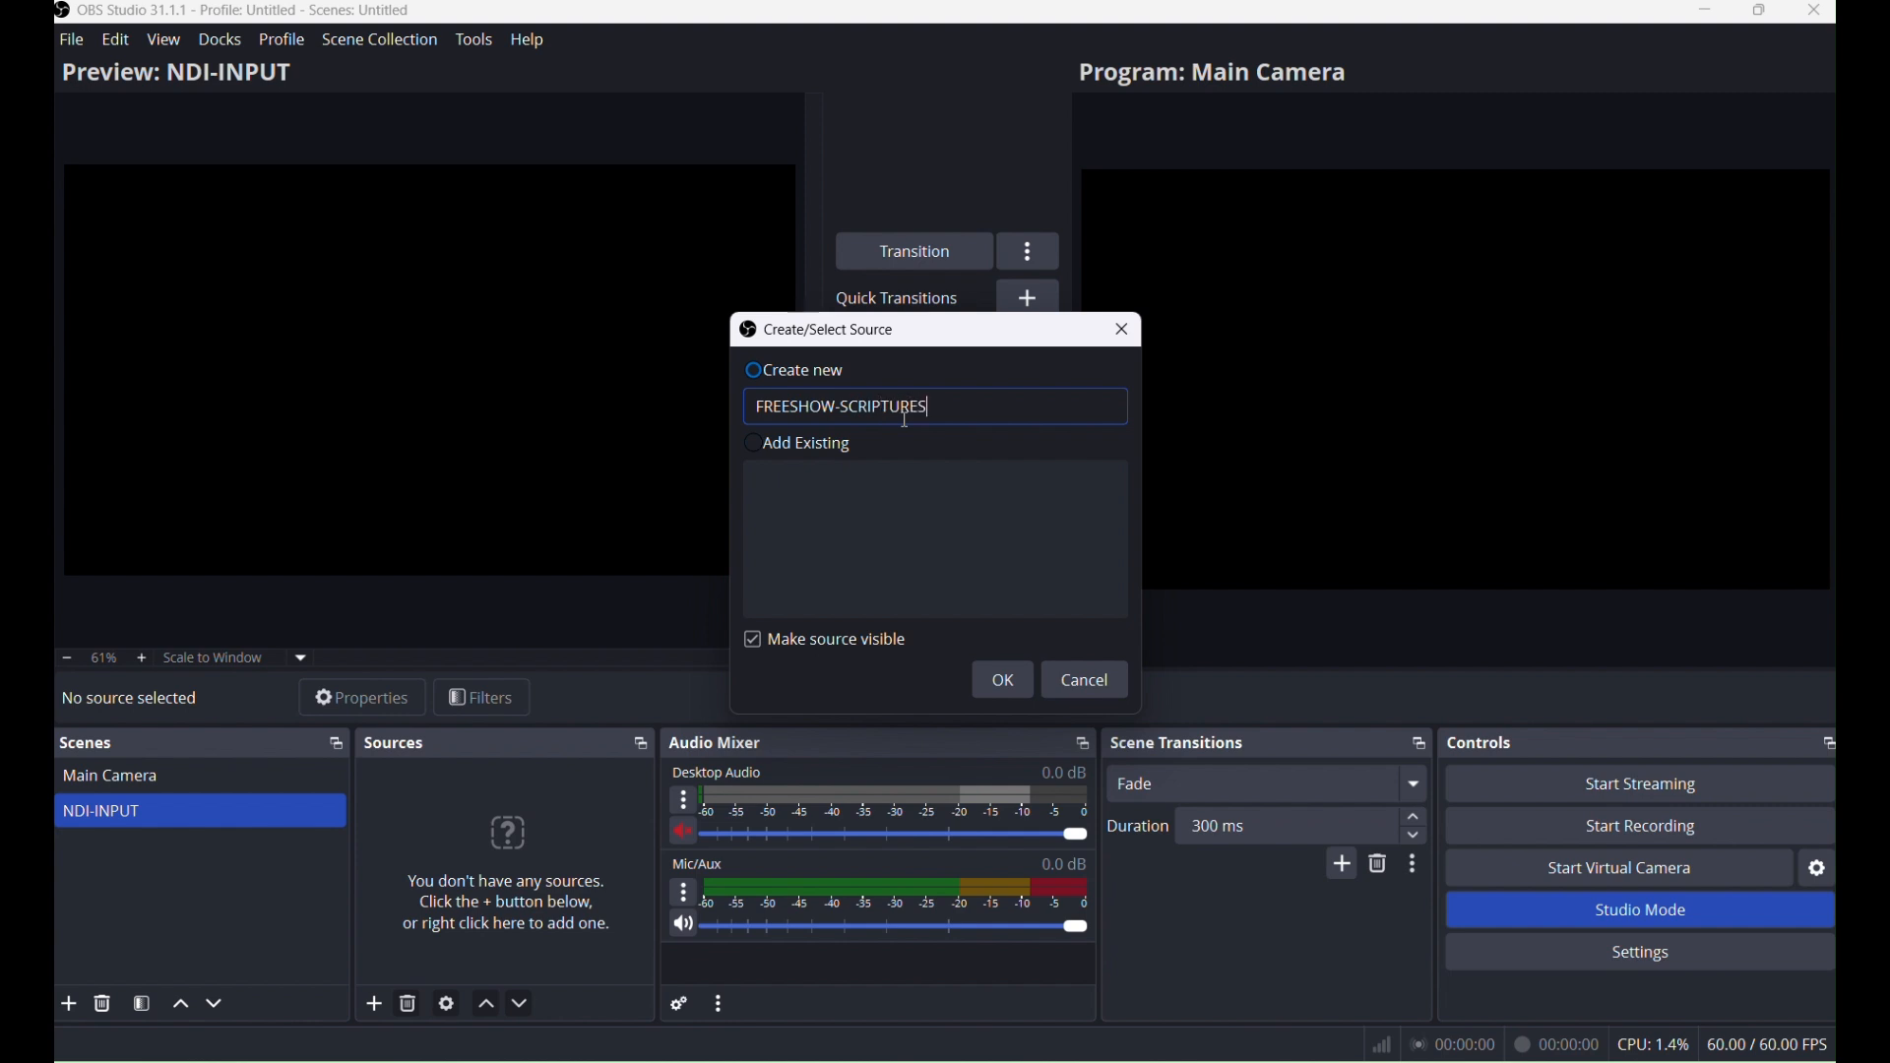
{"action": "left_click", "coordinate": [1003, 681]}
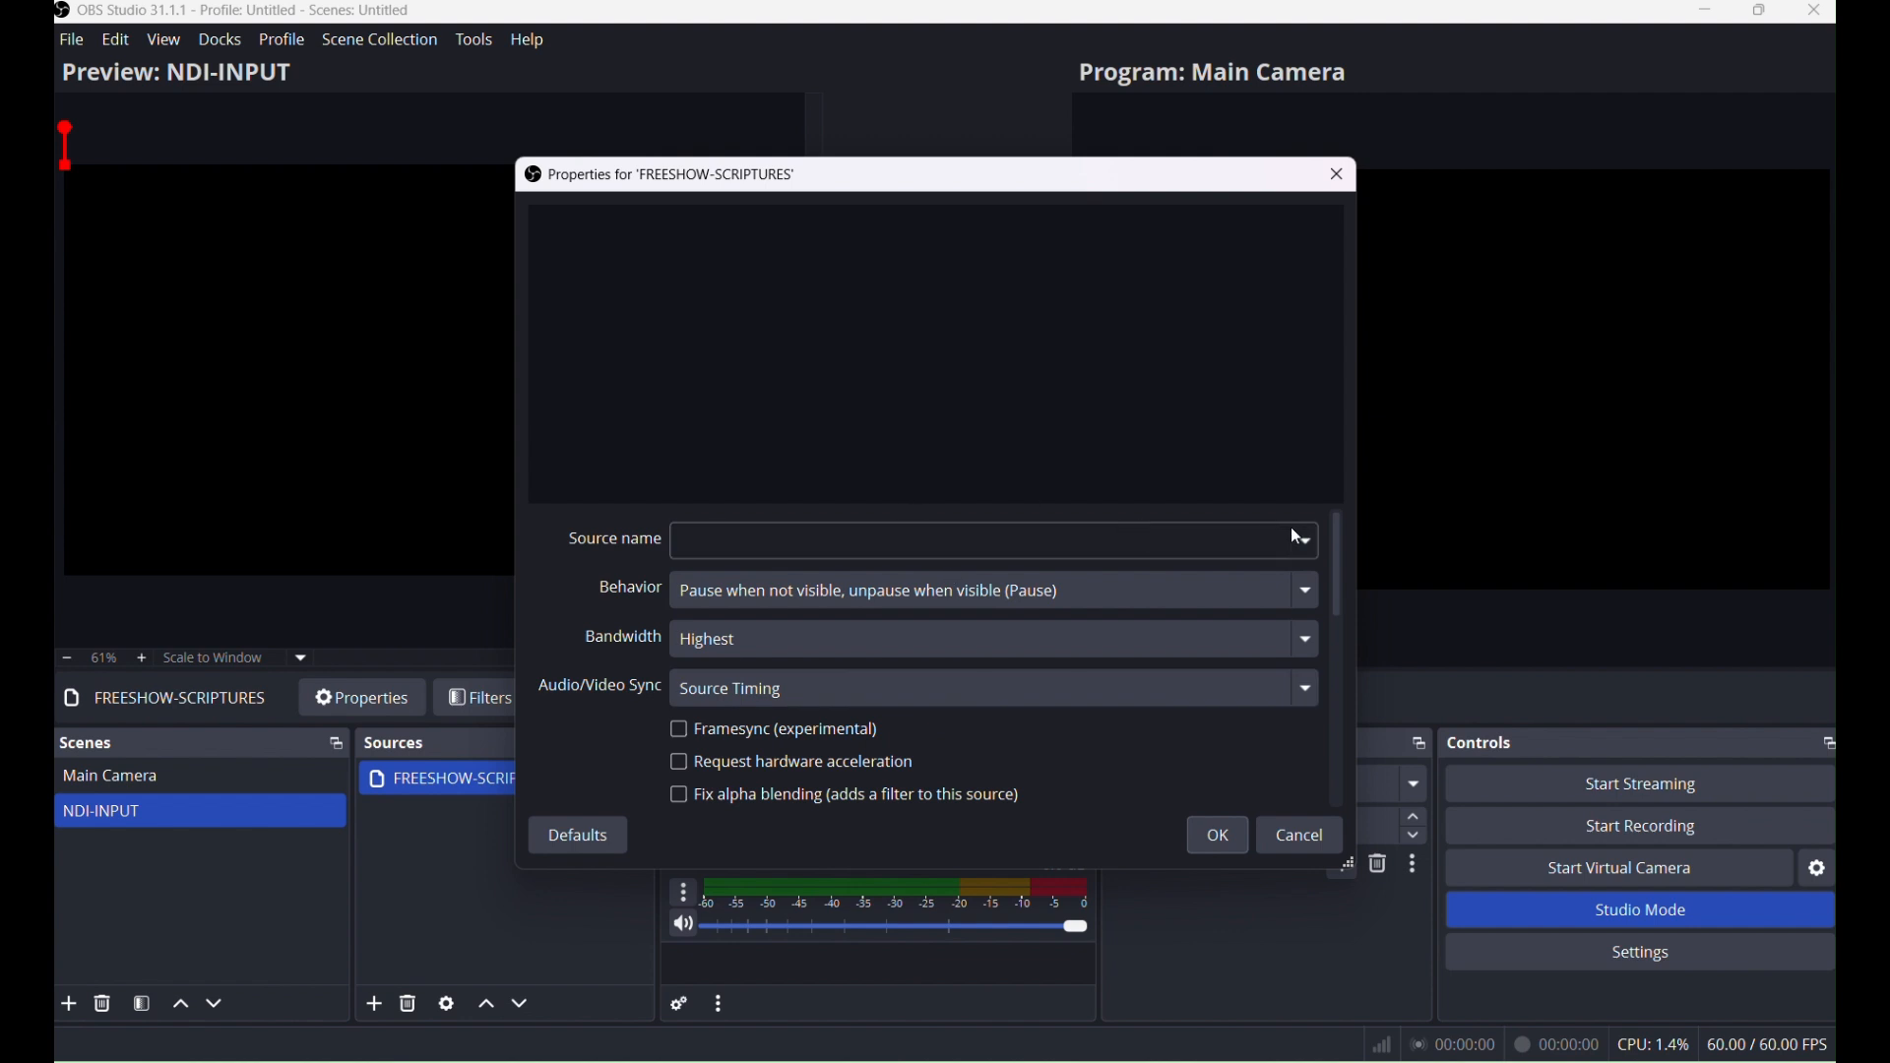
Set the source name to the FreeShow NDI - Primary stream and confirm the properties.
{"action": "left_click", "coordinate": [1311, 543]}
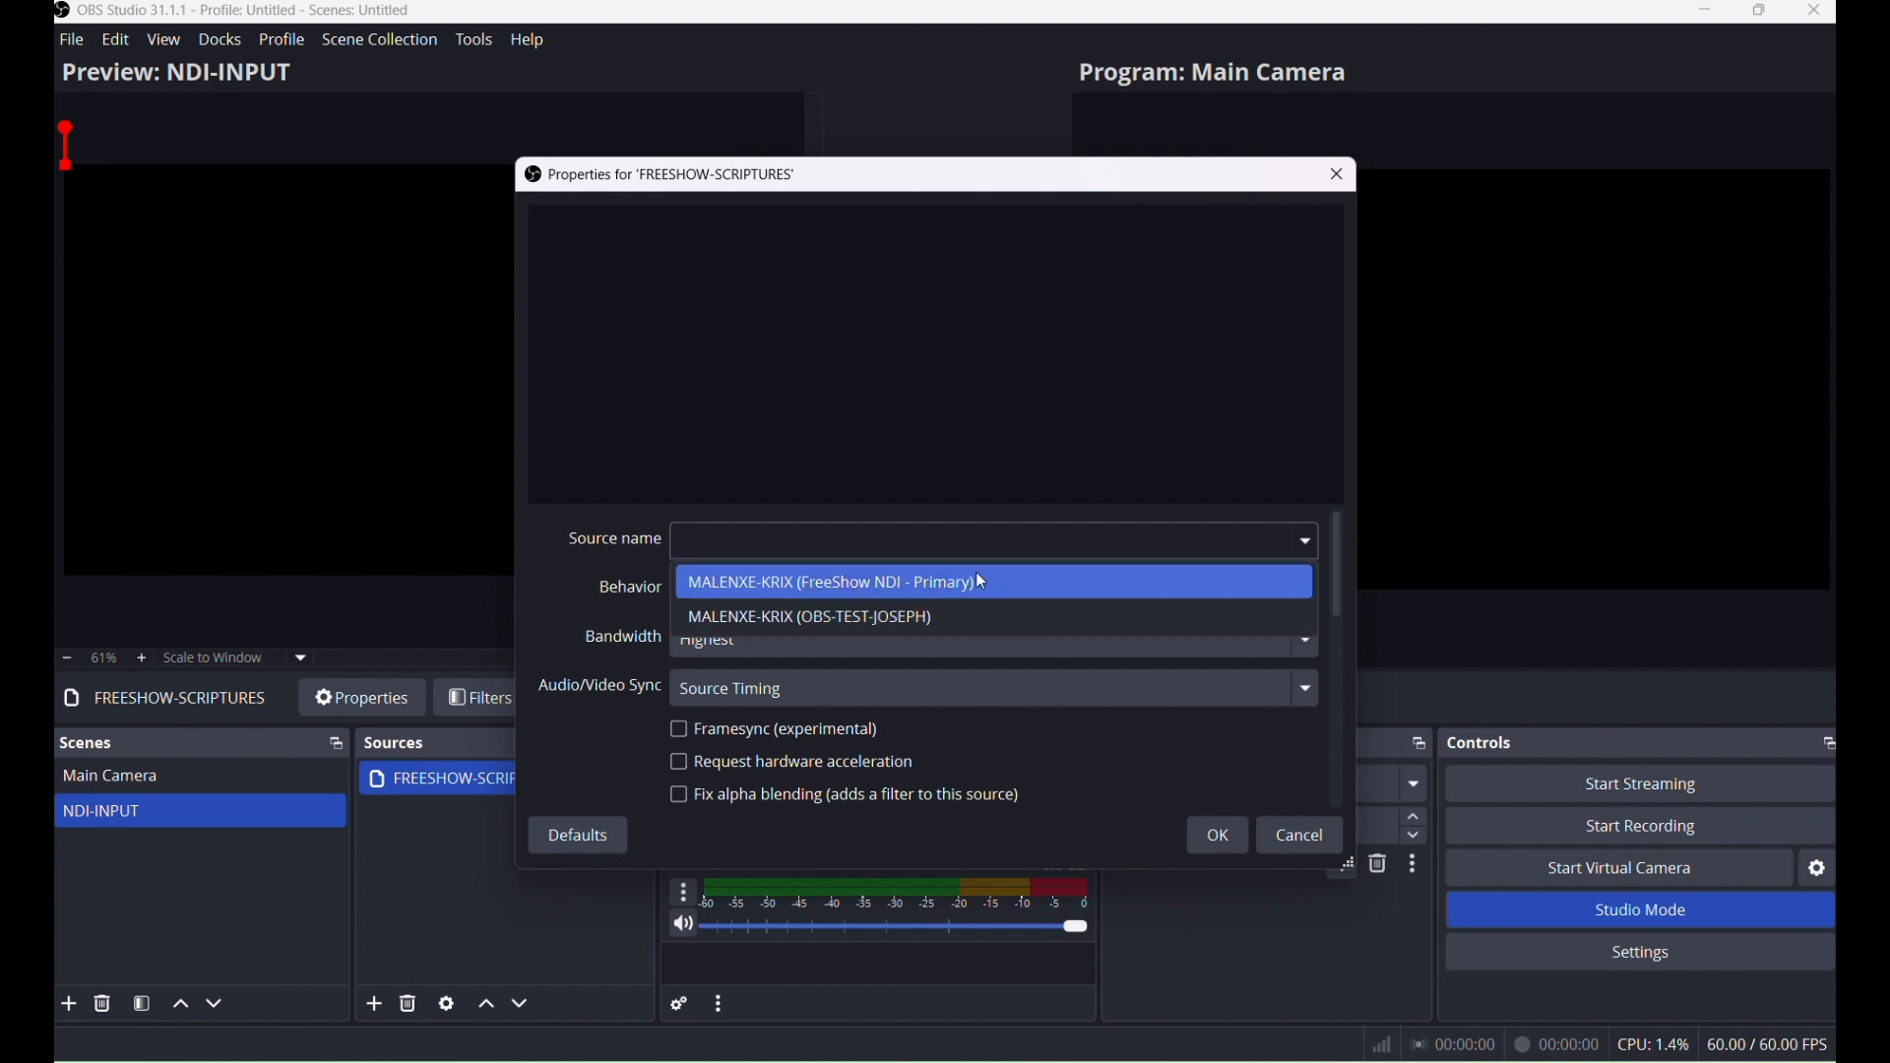
{"action": "left_click", "coordinate": [897, 586]}
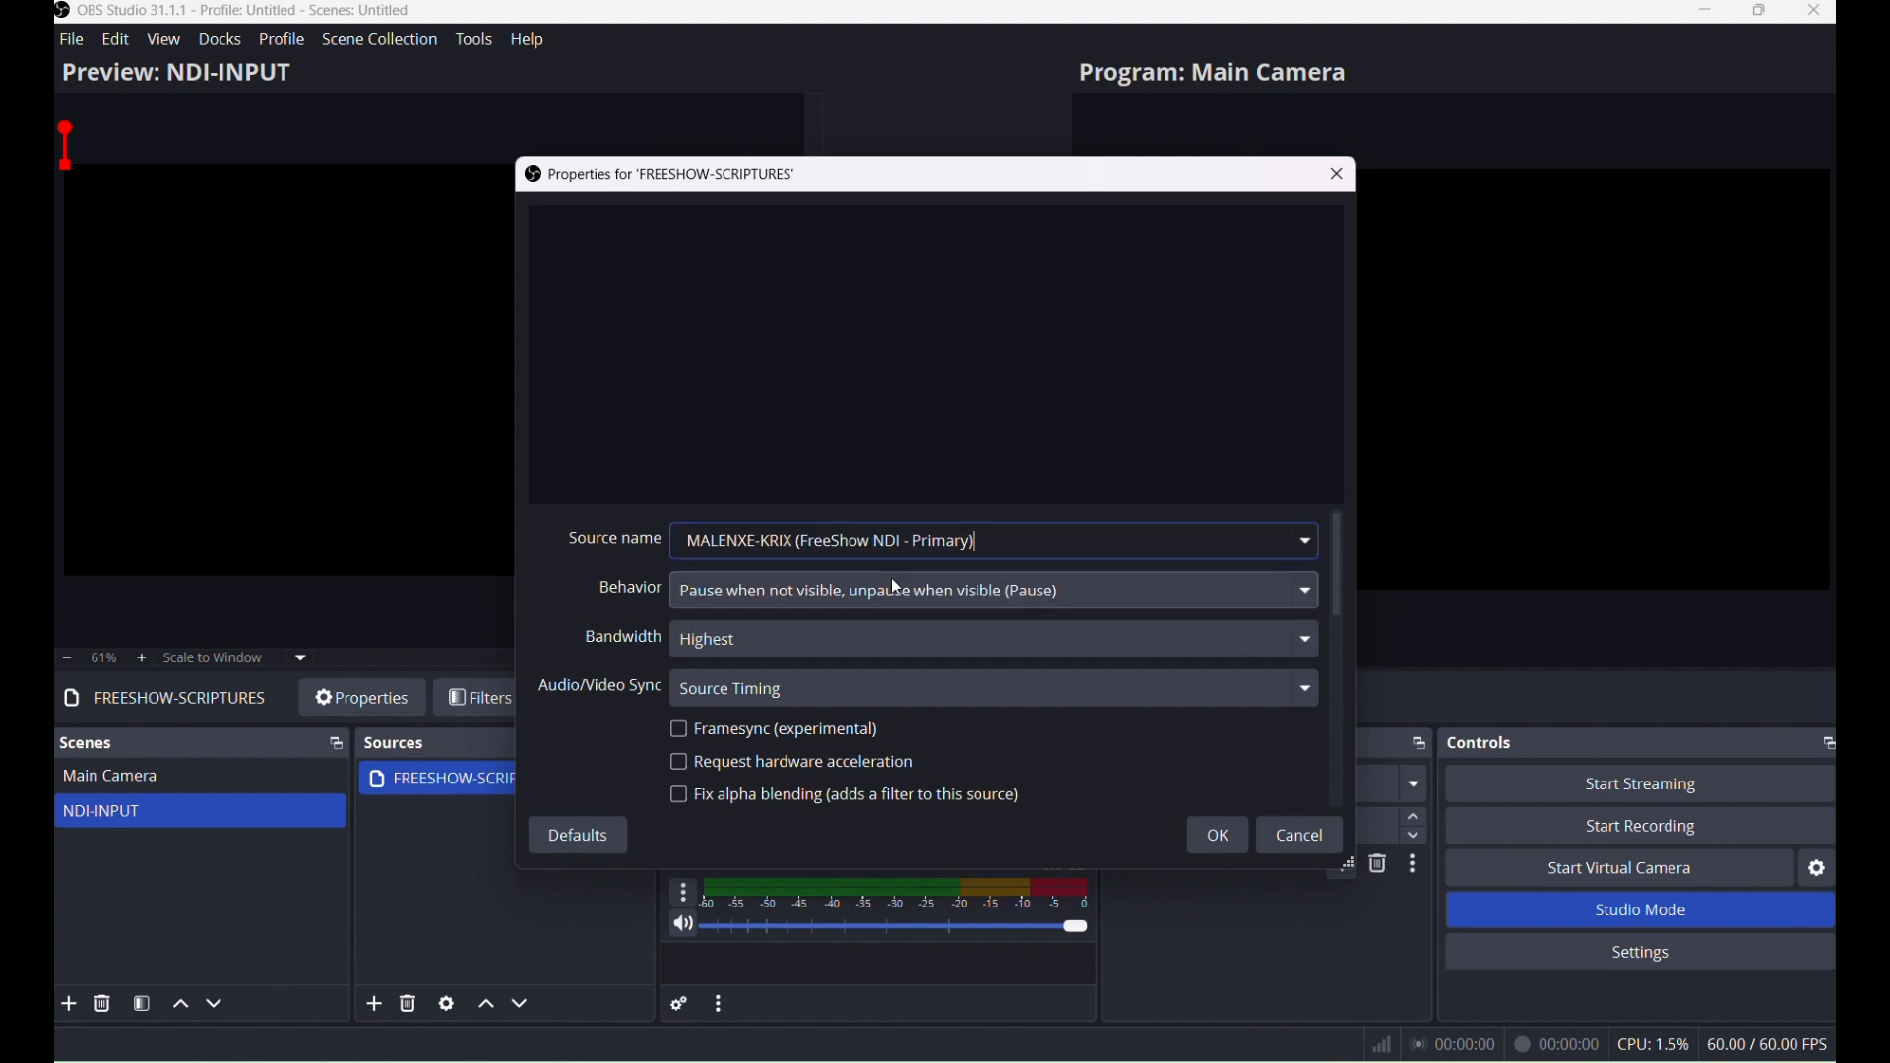
{"action": "left_click", "coordinate": [1220, 837]}
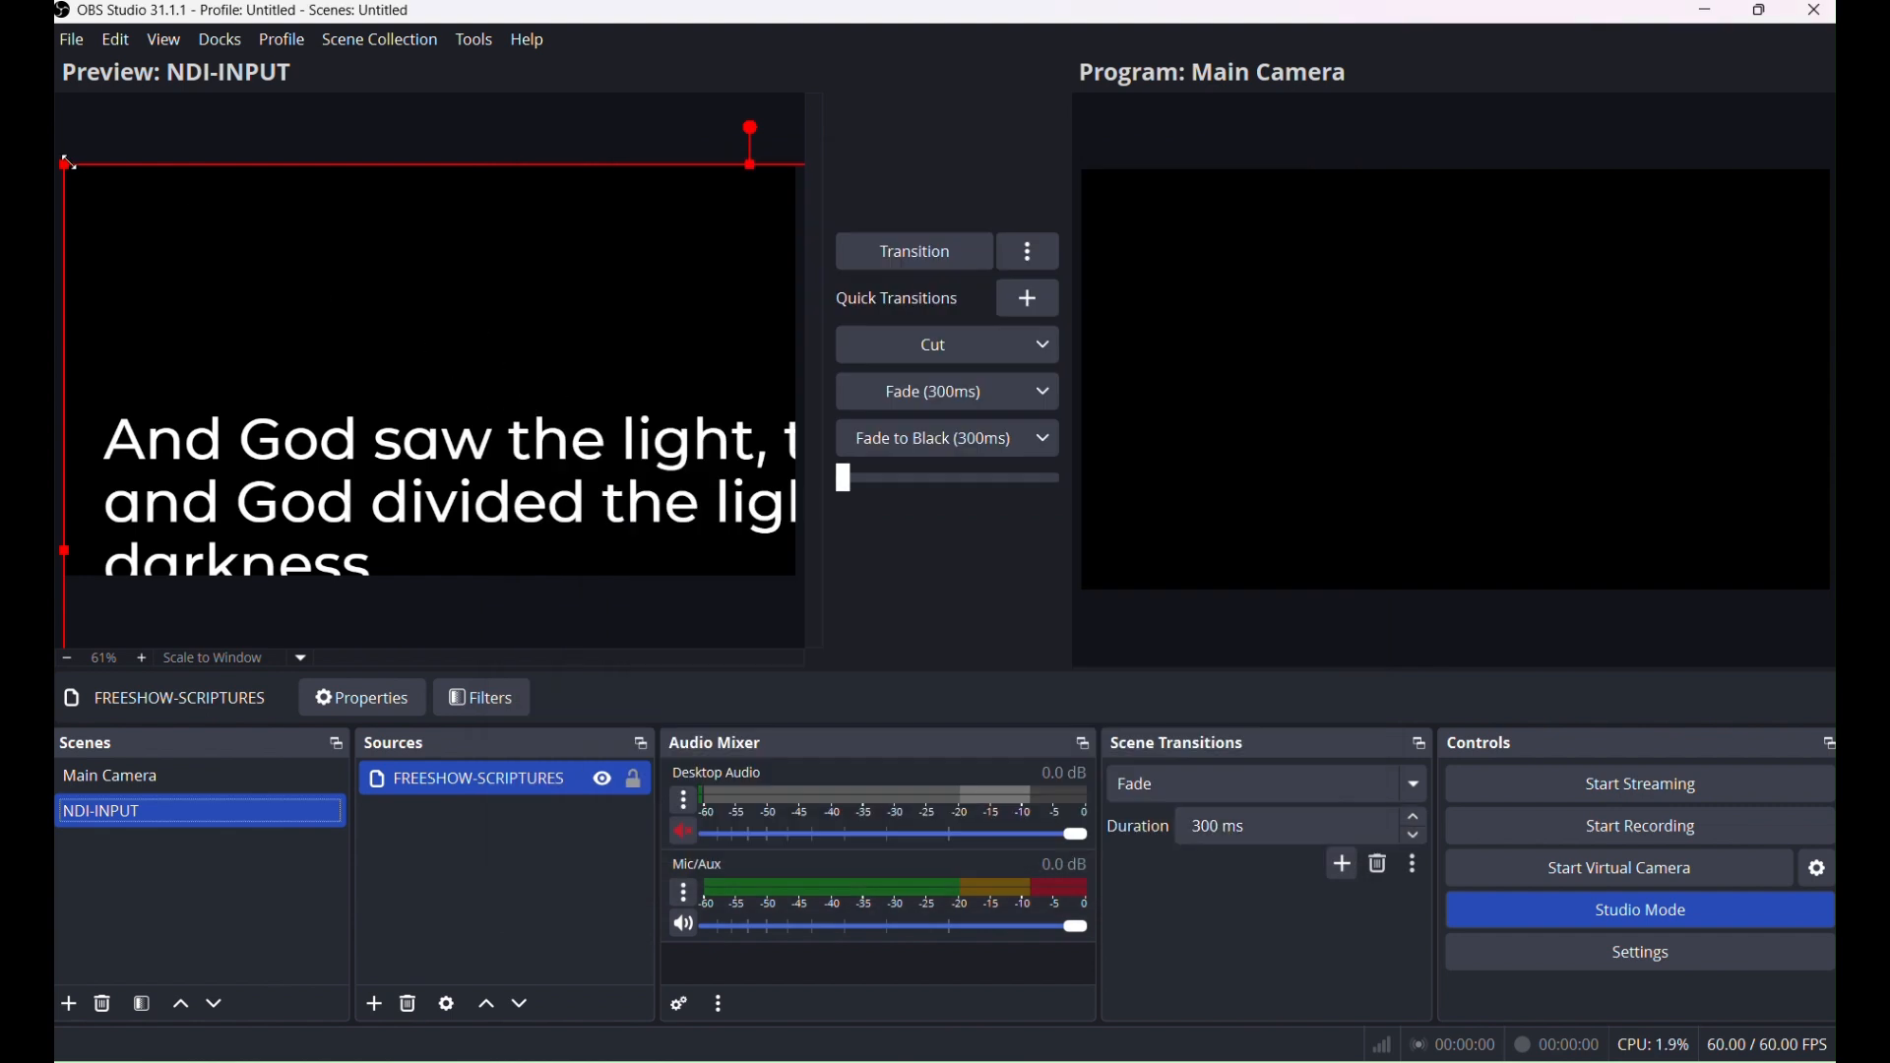
Reposition and resize the FreeShow scripture source so it fills the preview canvas.
{"action": "left_click_drag", "start_coordinate": [65, 164], "coordinate": [377, 340]}
{"action": "left_click_drag", "start_coordinate": [484, 425], "coordinate": [252, 260]}
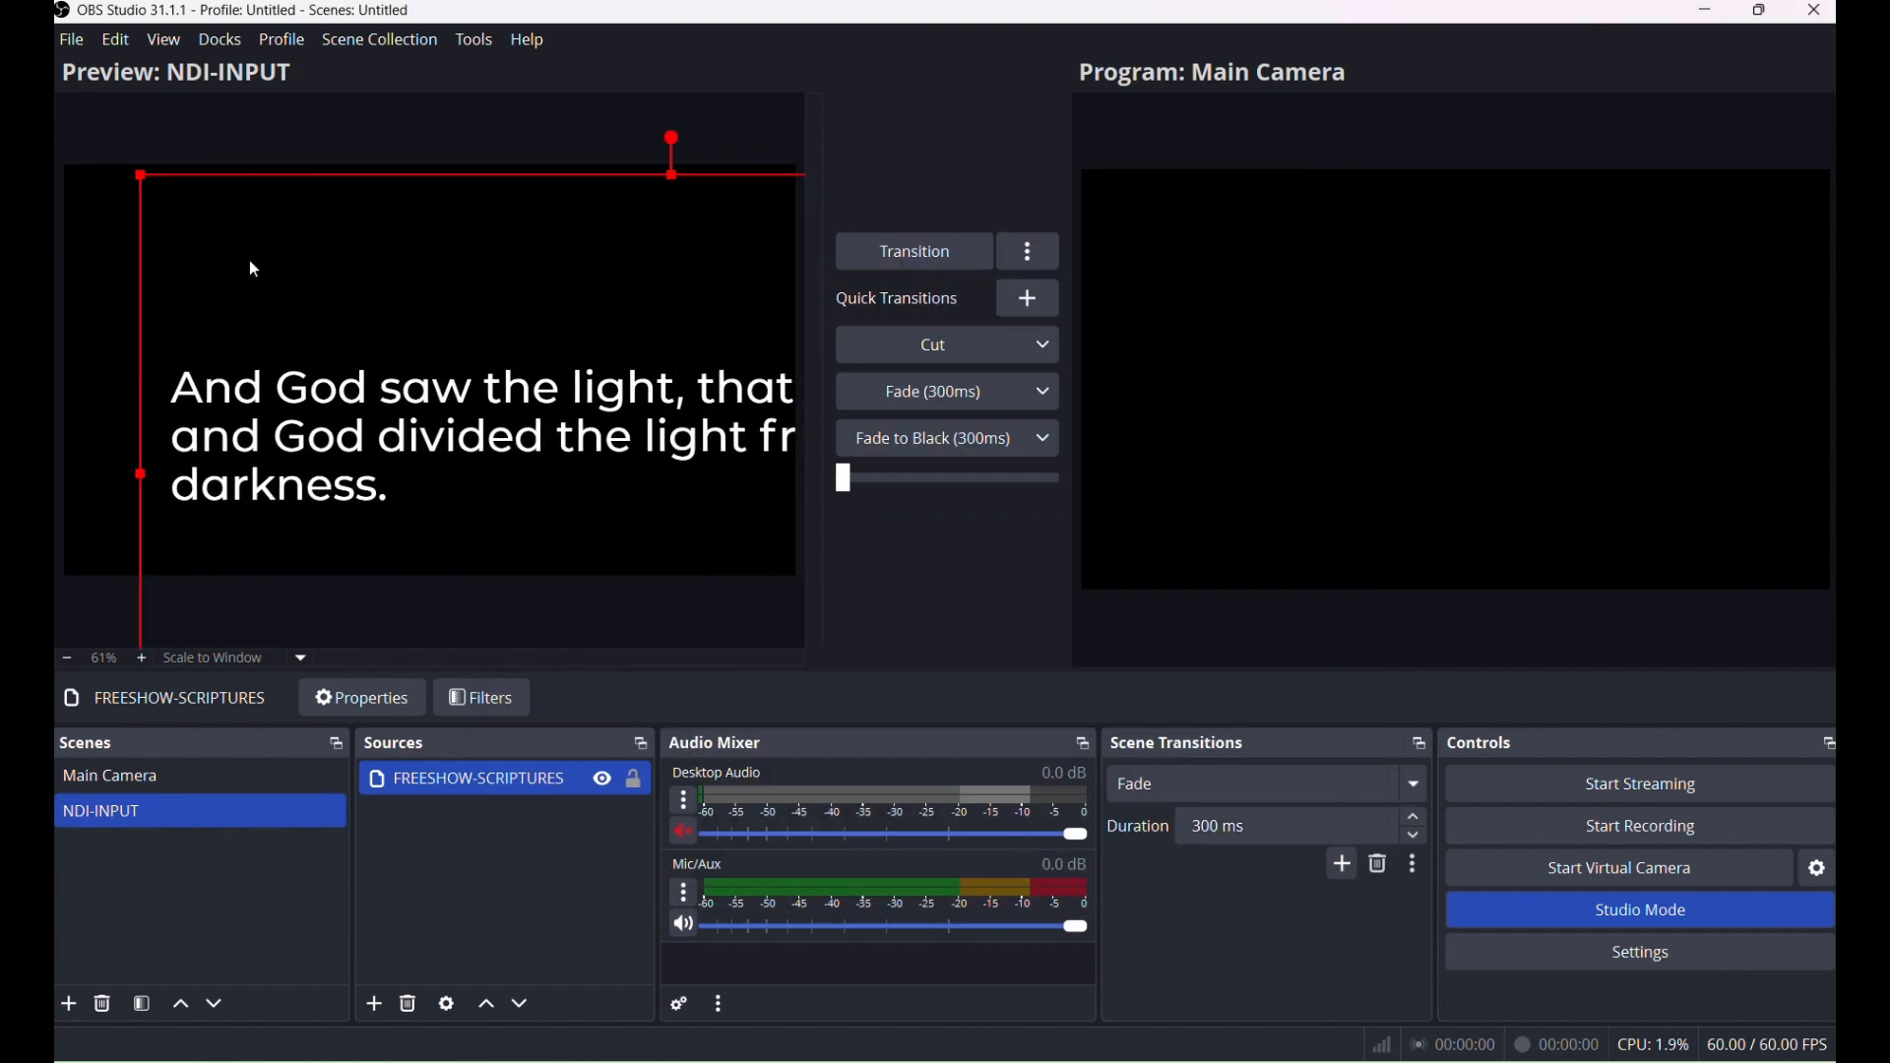
{"action": "left_click_drag", "start_coordinate": [145, 175], "coordinate": [192, 300]}
{"action": "left_click_drag", "start_coordinate": [101, 153], "coordinate": [165, 218]}
{"action": "left_click_drag", "start_coordinate": [255, 277], "coordinate": [169, 237]}
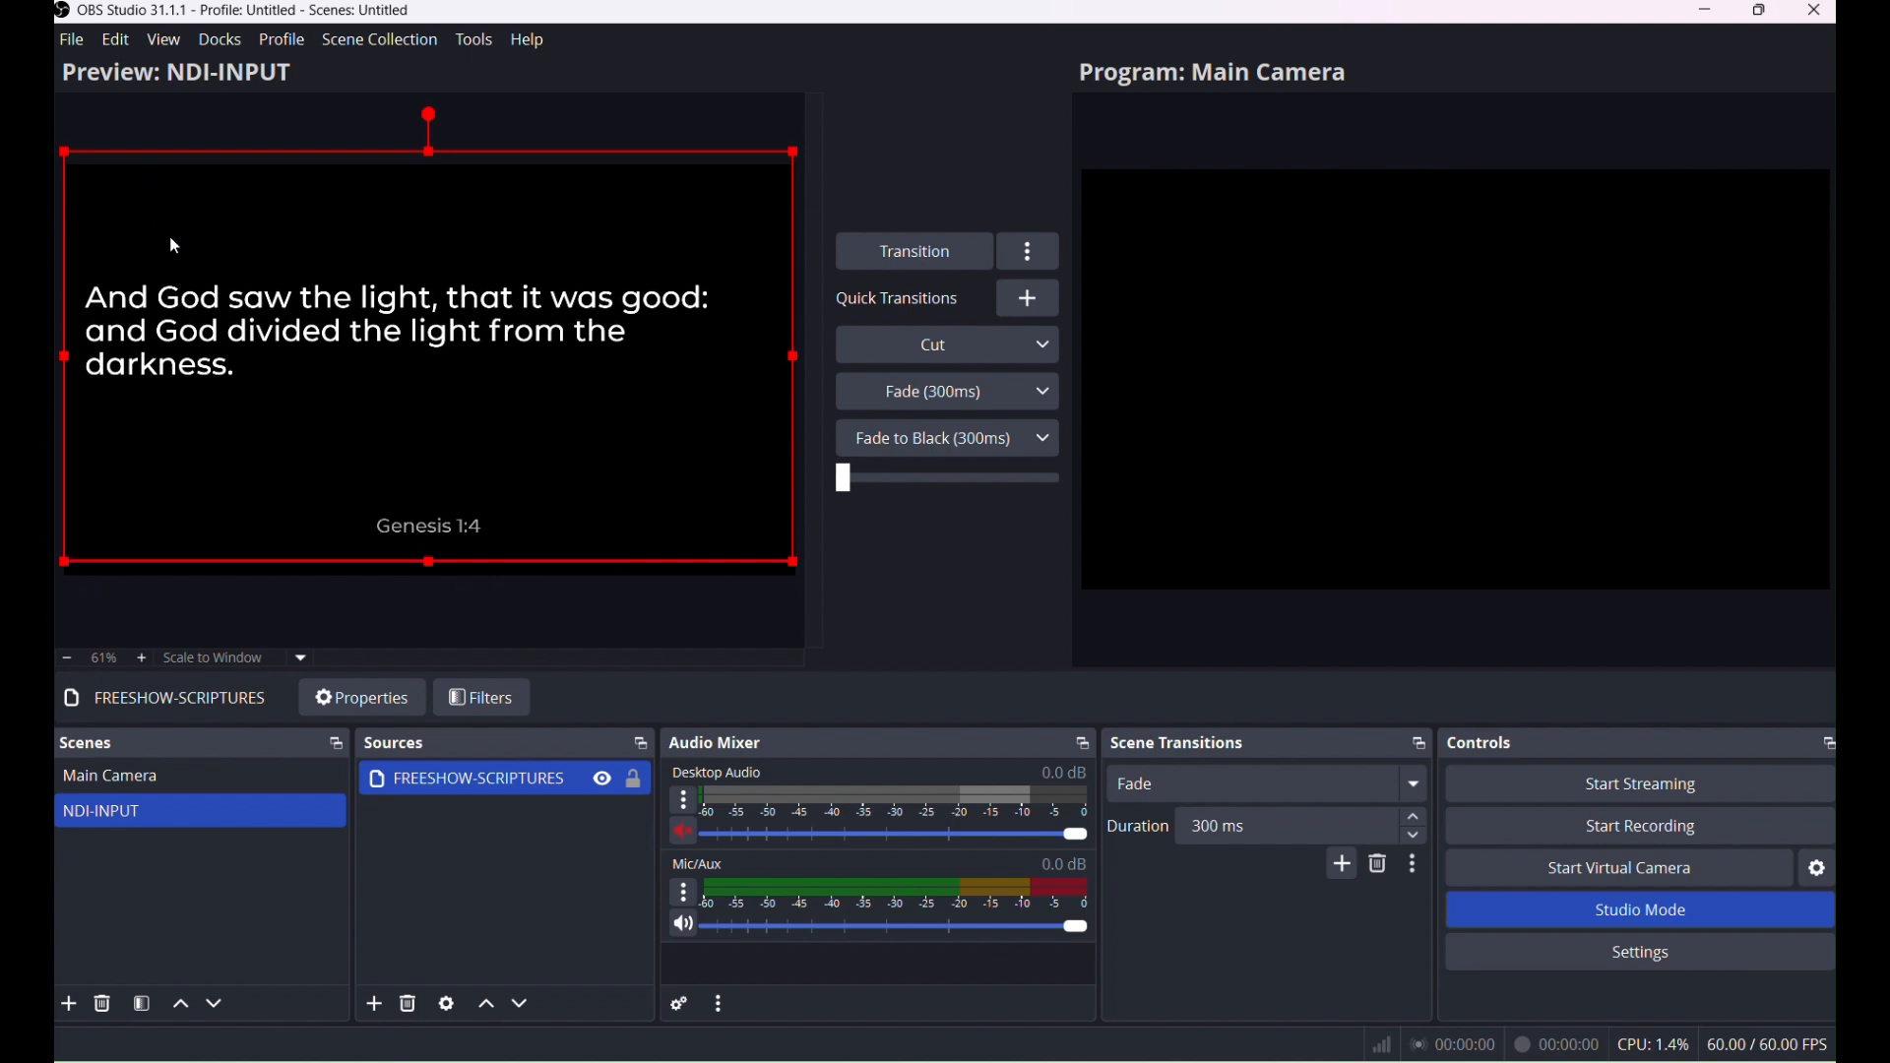
{"action": "left_click_drag", "start_coordinate": [259, 303], "coordinate": [252, 311]}
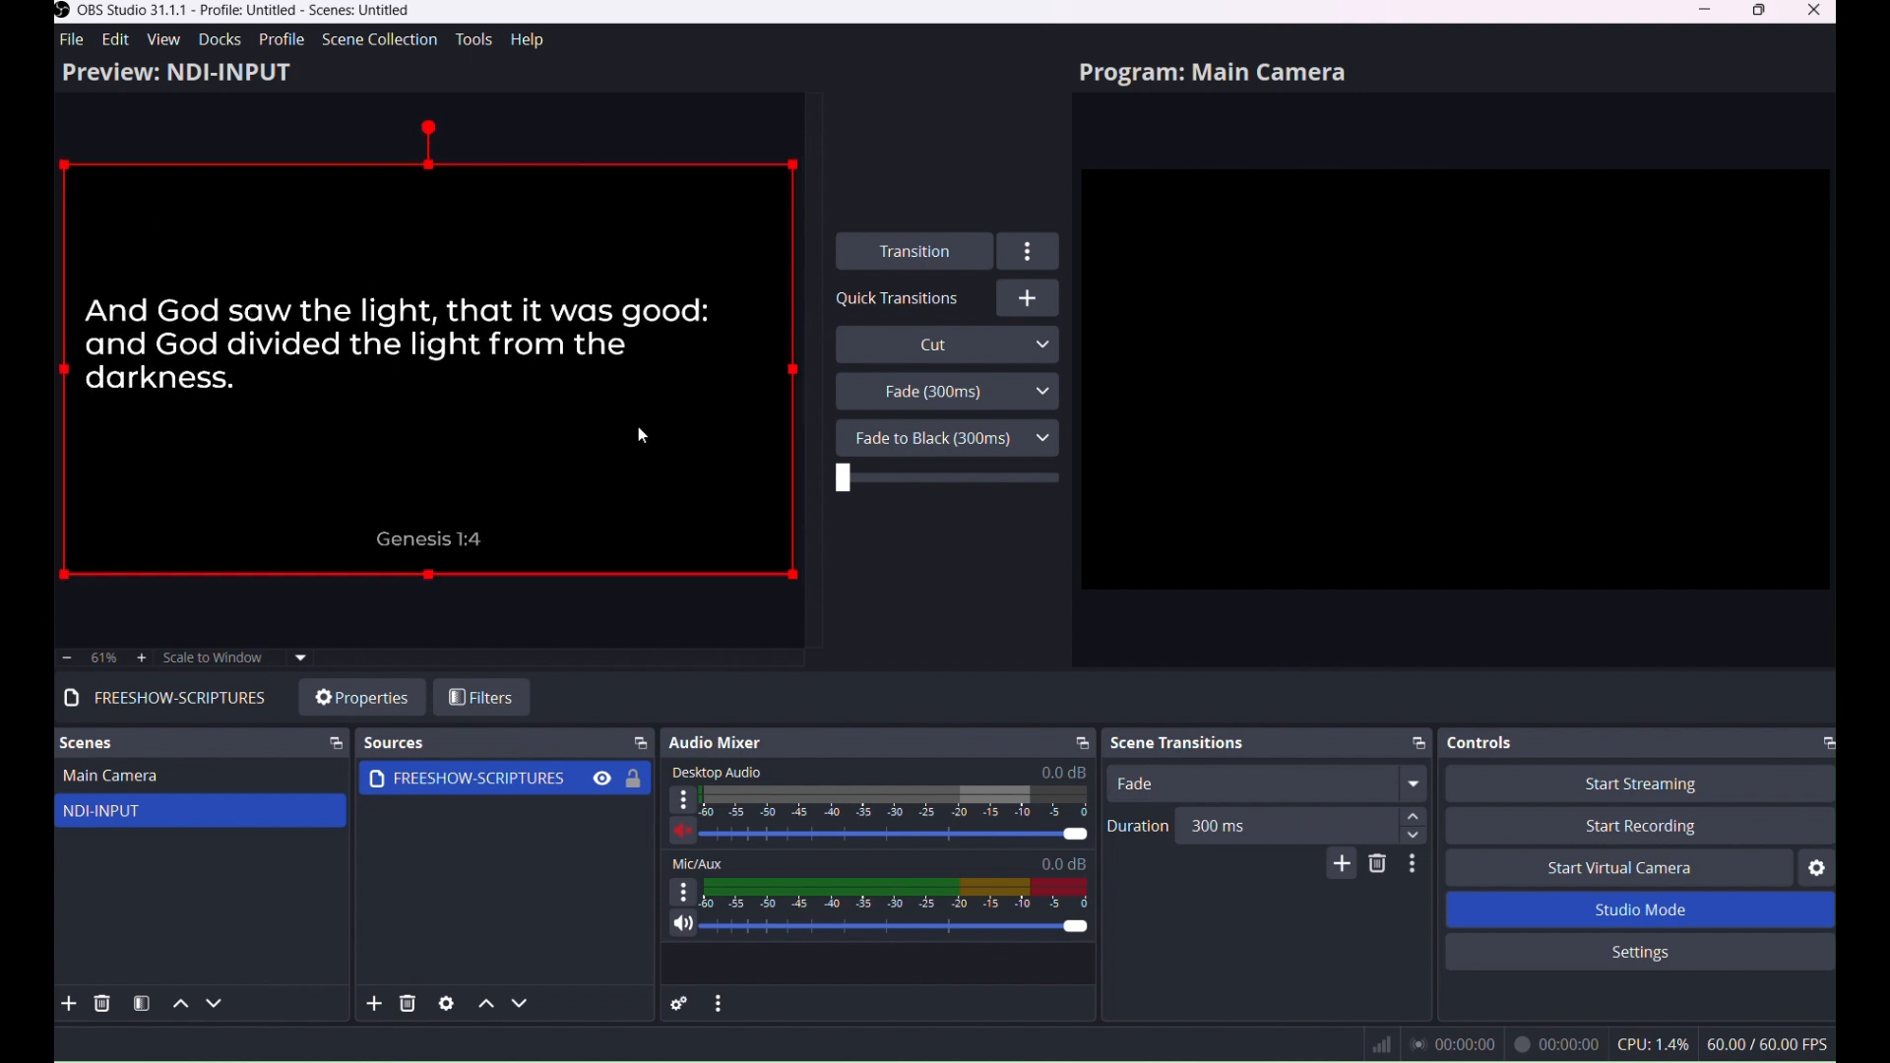